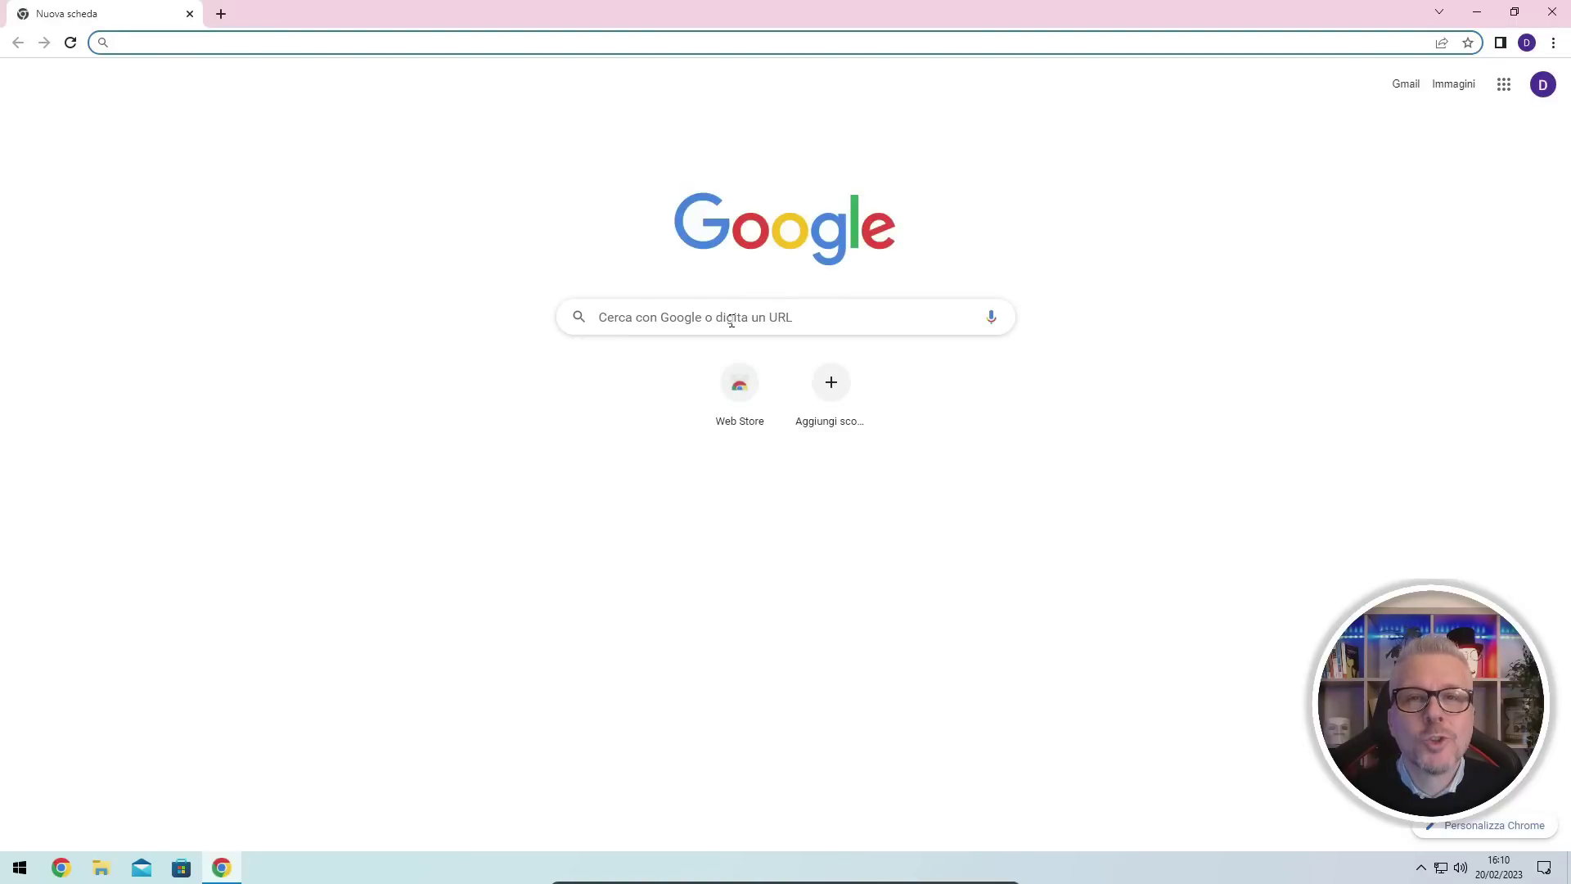
# - Search Google for "rufus" and open the official rufus.ie website from the results
pyautogui.click(731, 321)
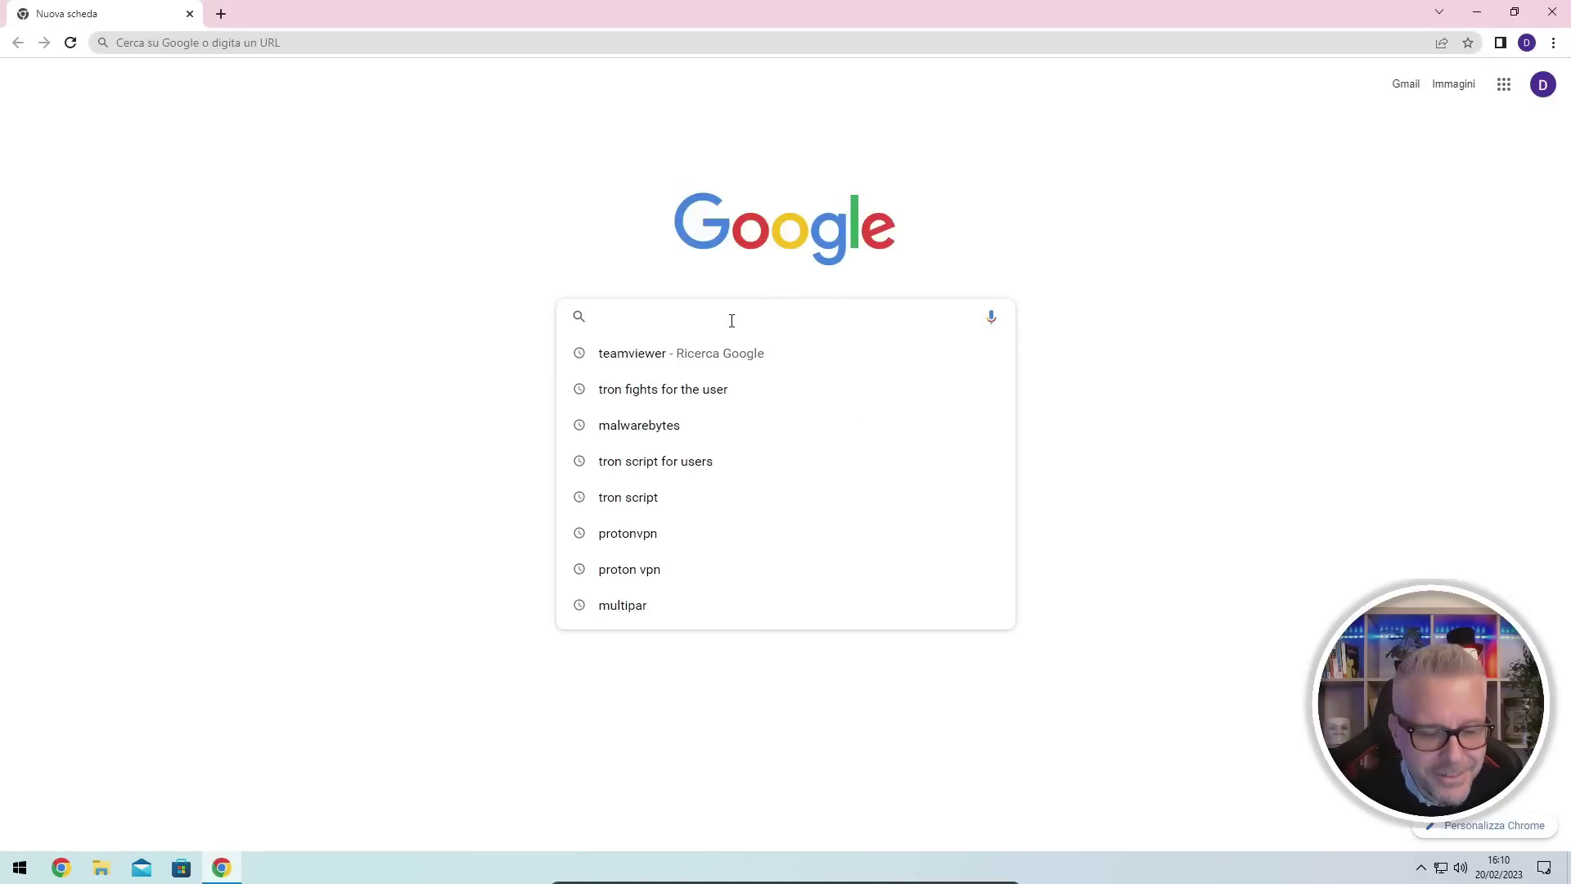
pyautogui.write('rufus')
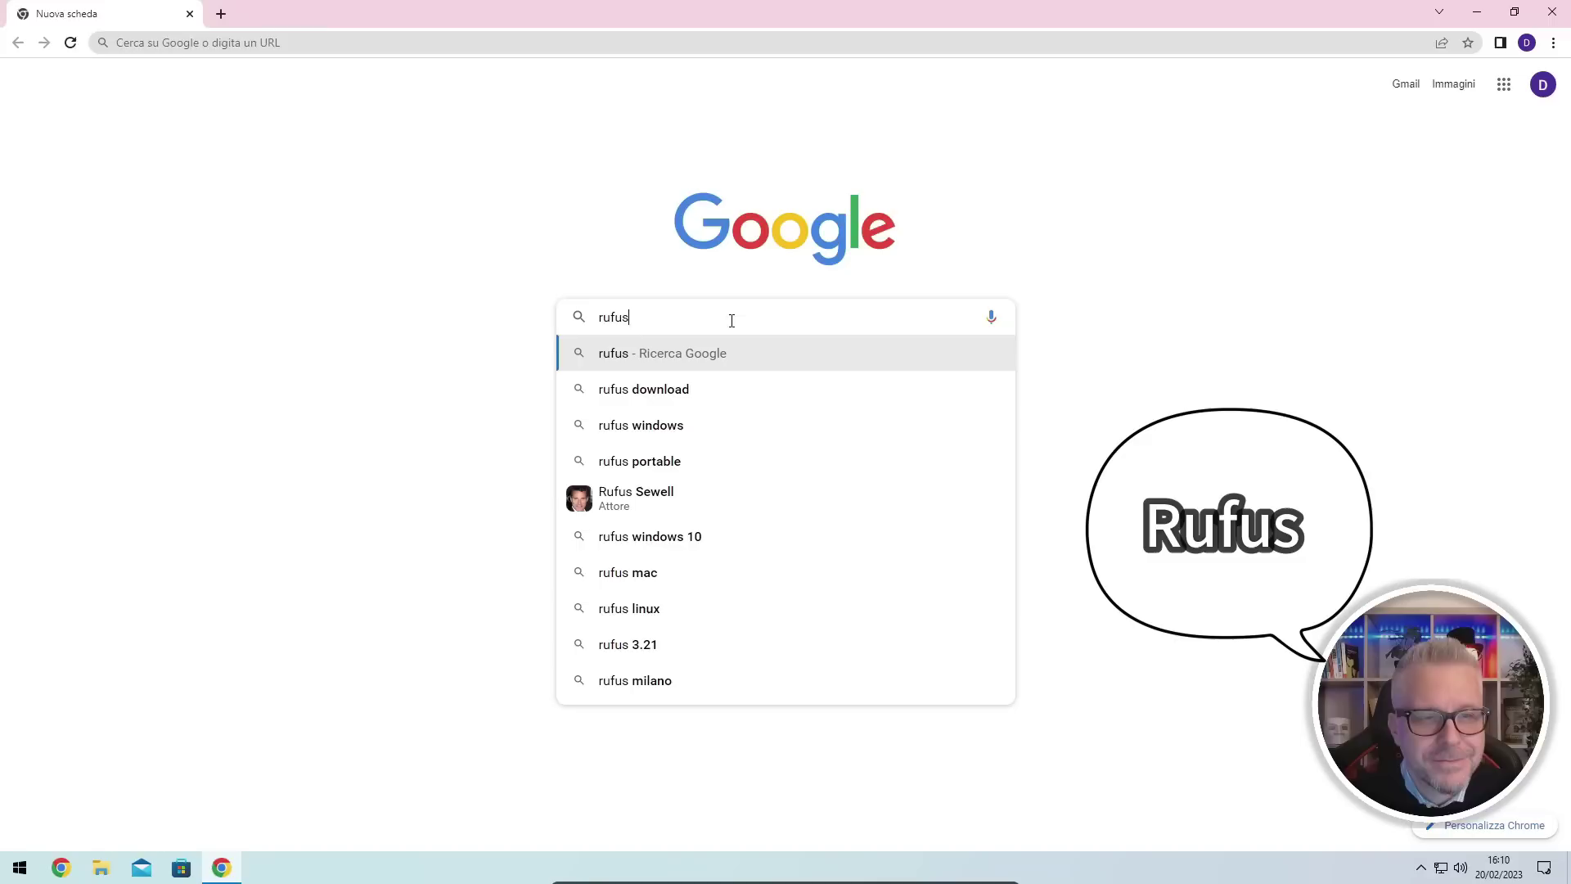
pyautogui.press('Return')
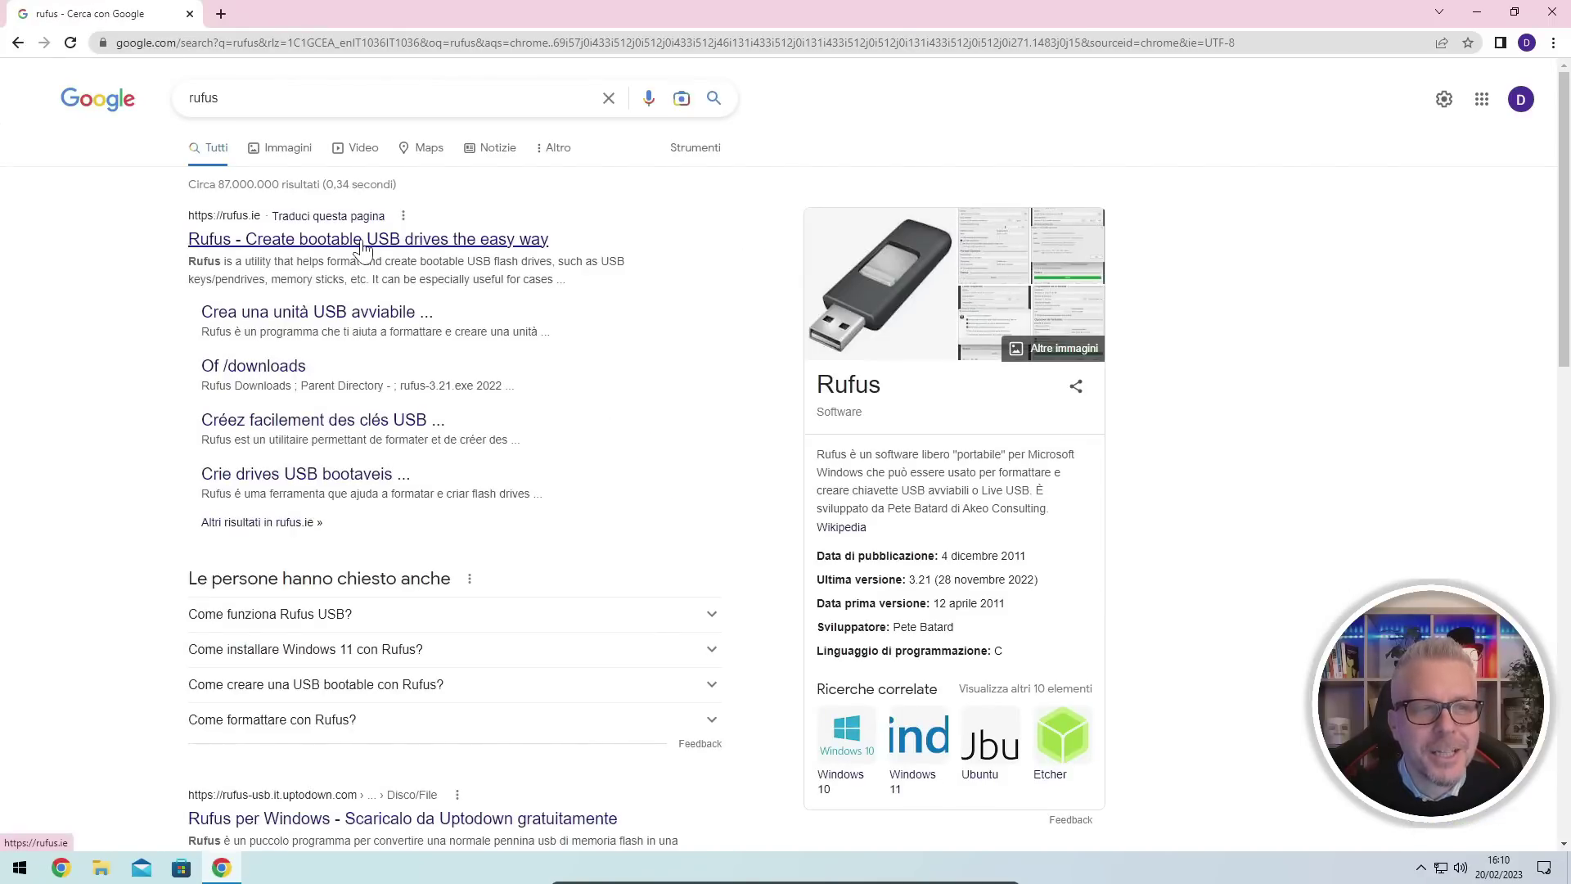
pyautogui.click(361, 240)
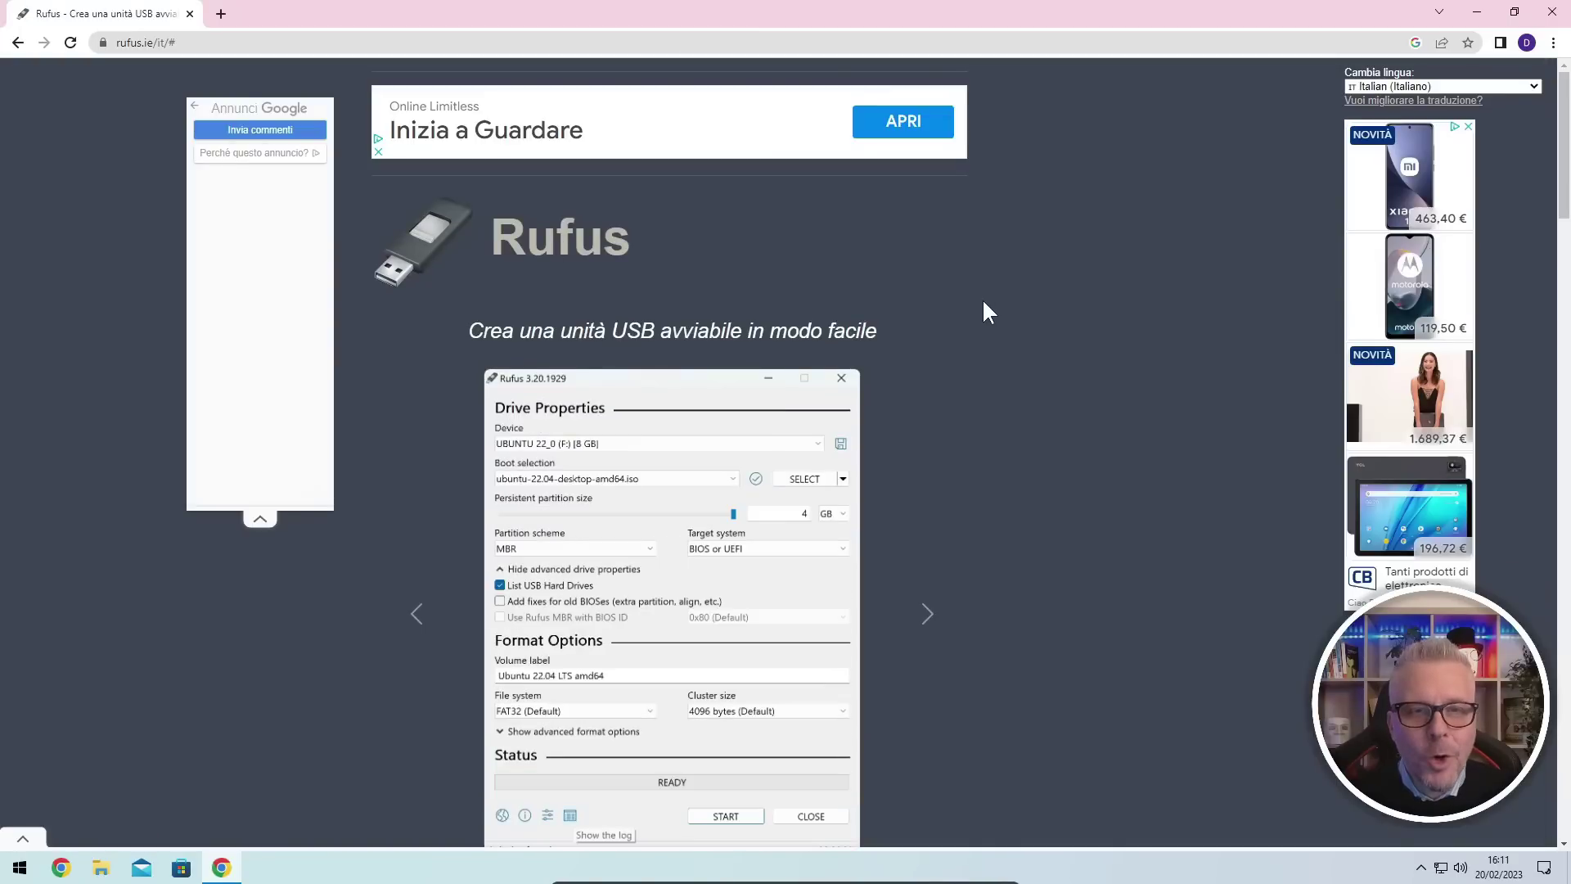
# - Download the standard Rufus 3.21 executable from the site's download section, dismissing the full-page advertisement
pyautogui.scroll(-7, 983, 304)
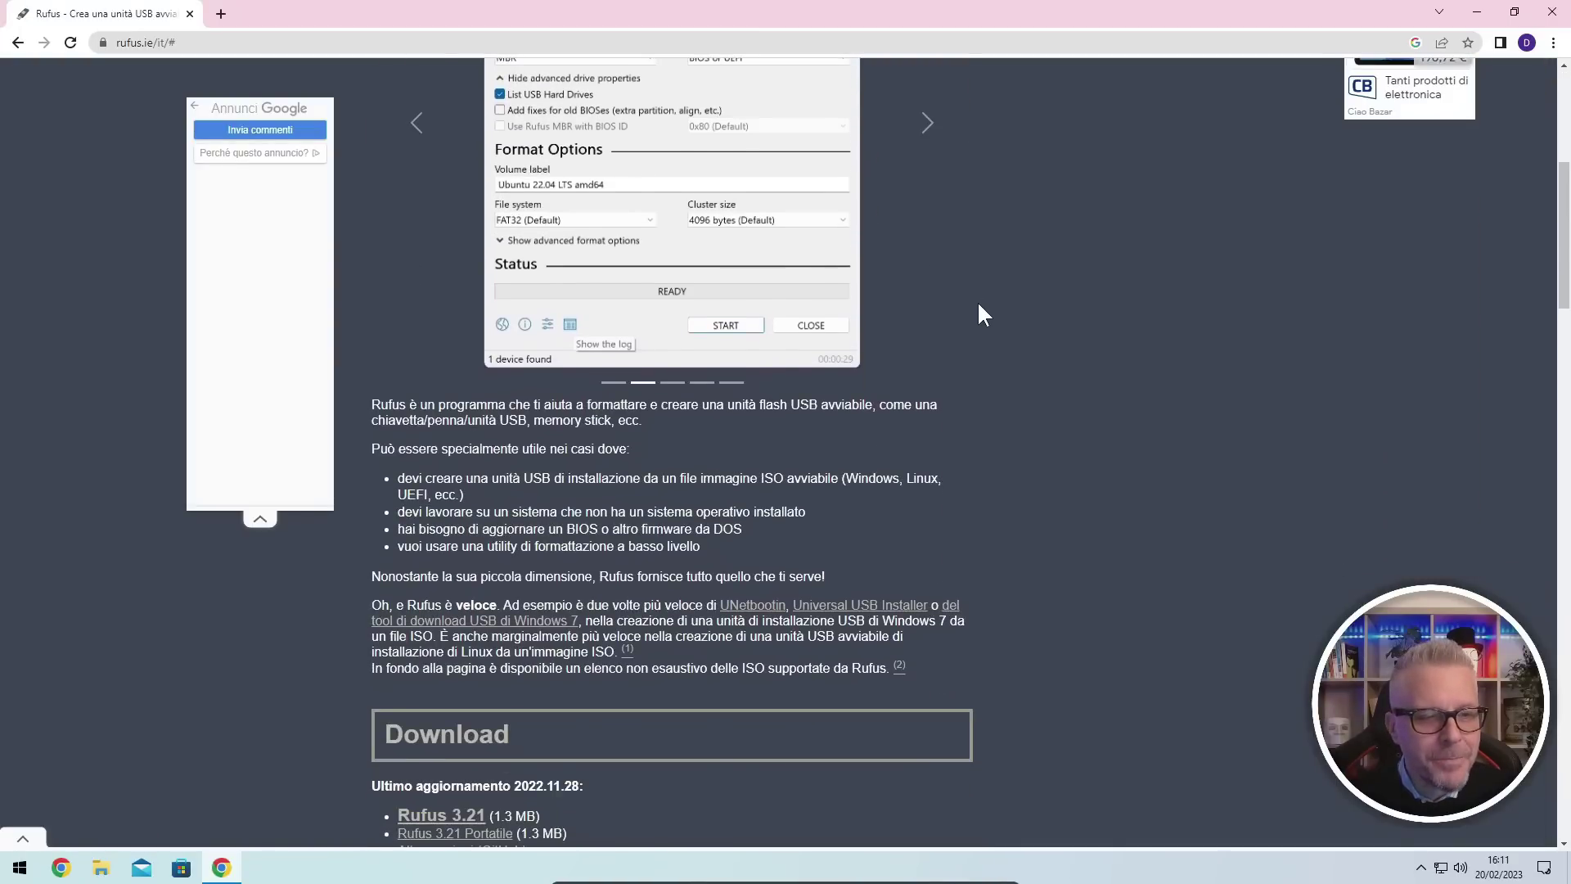
pyautogui.scroll(-3, 924, 344)
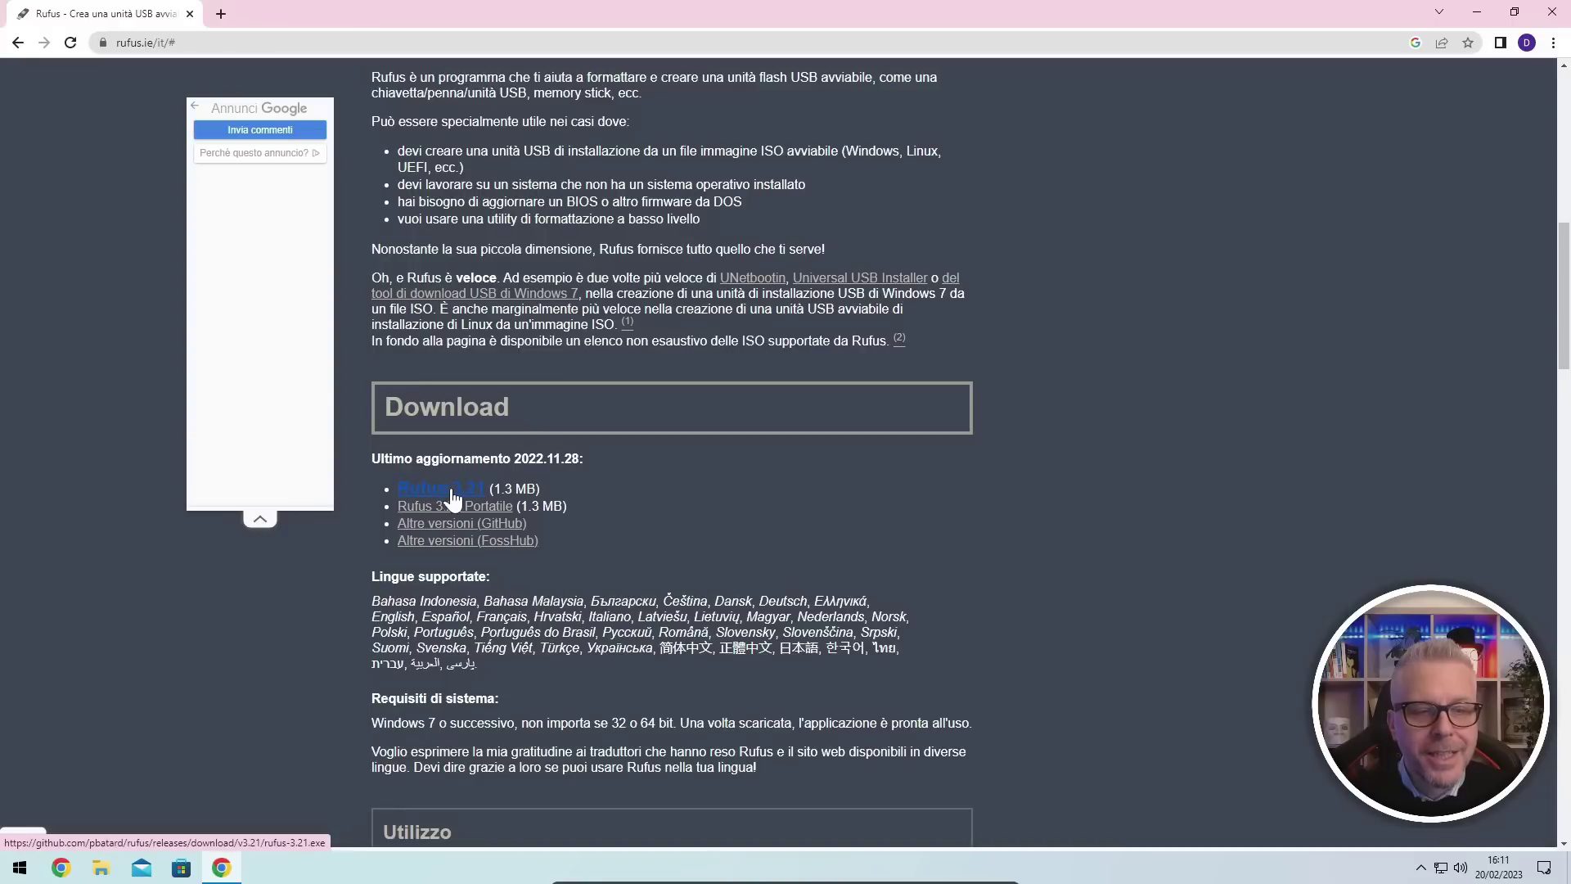
pyautogui.click(415, 493)
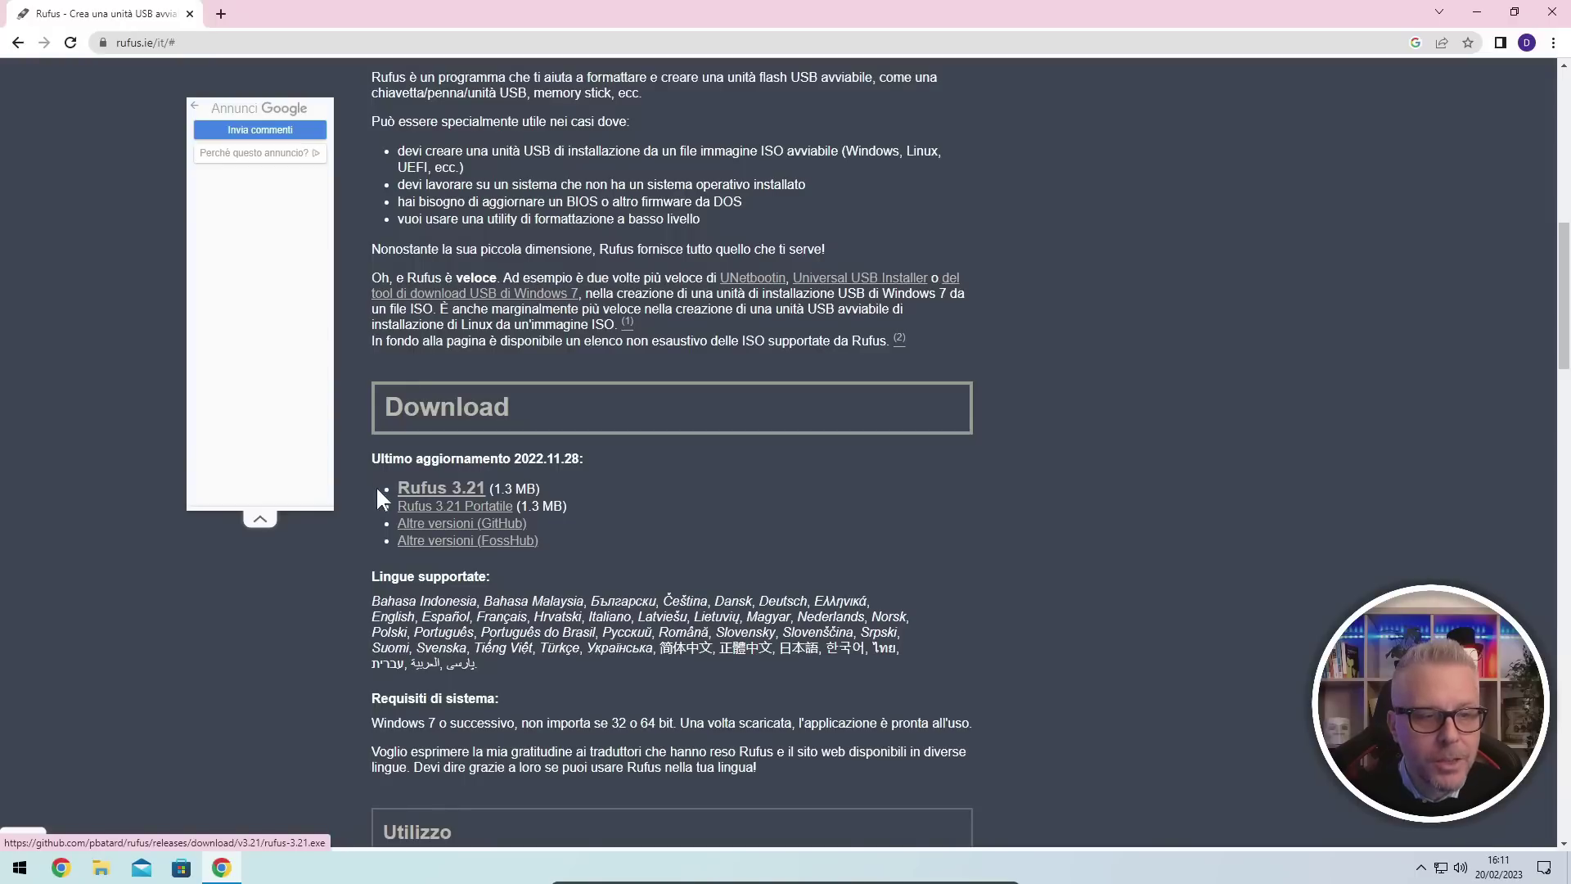
pyautogui.click(436, 497)
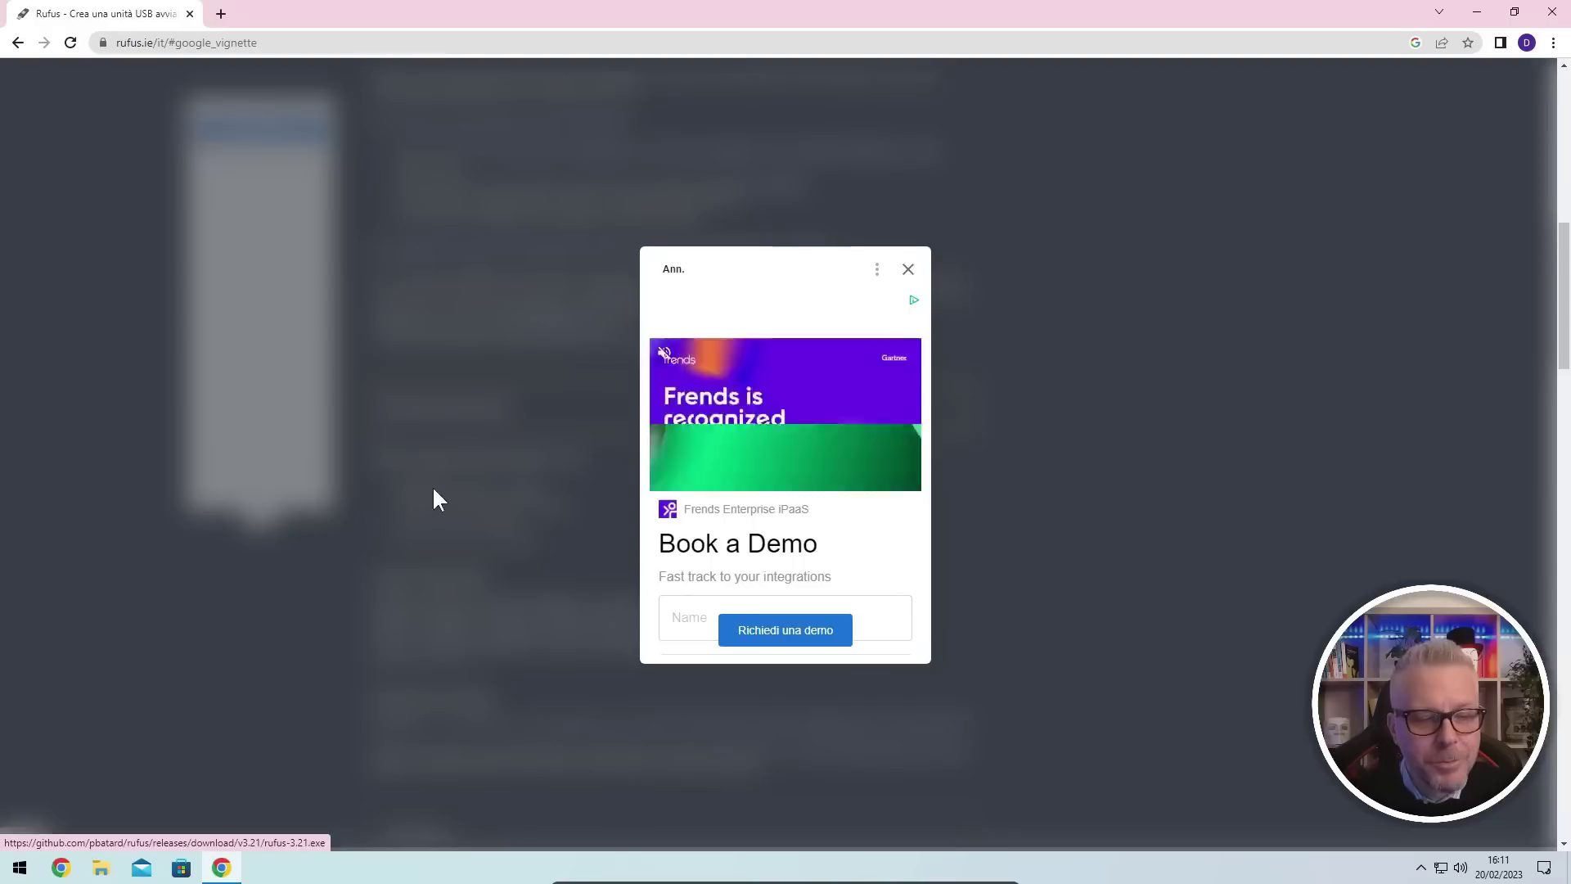
pyautogui.click(907, 268)
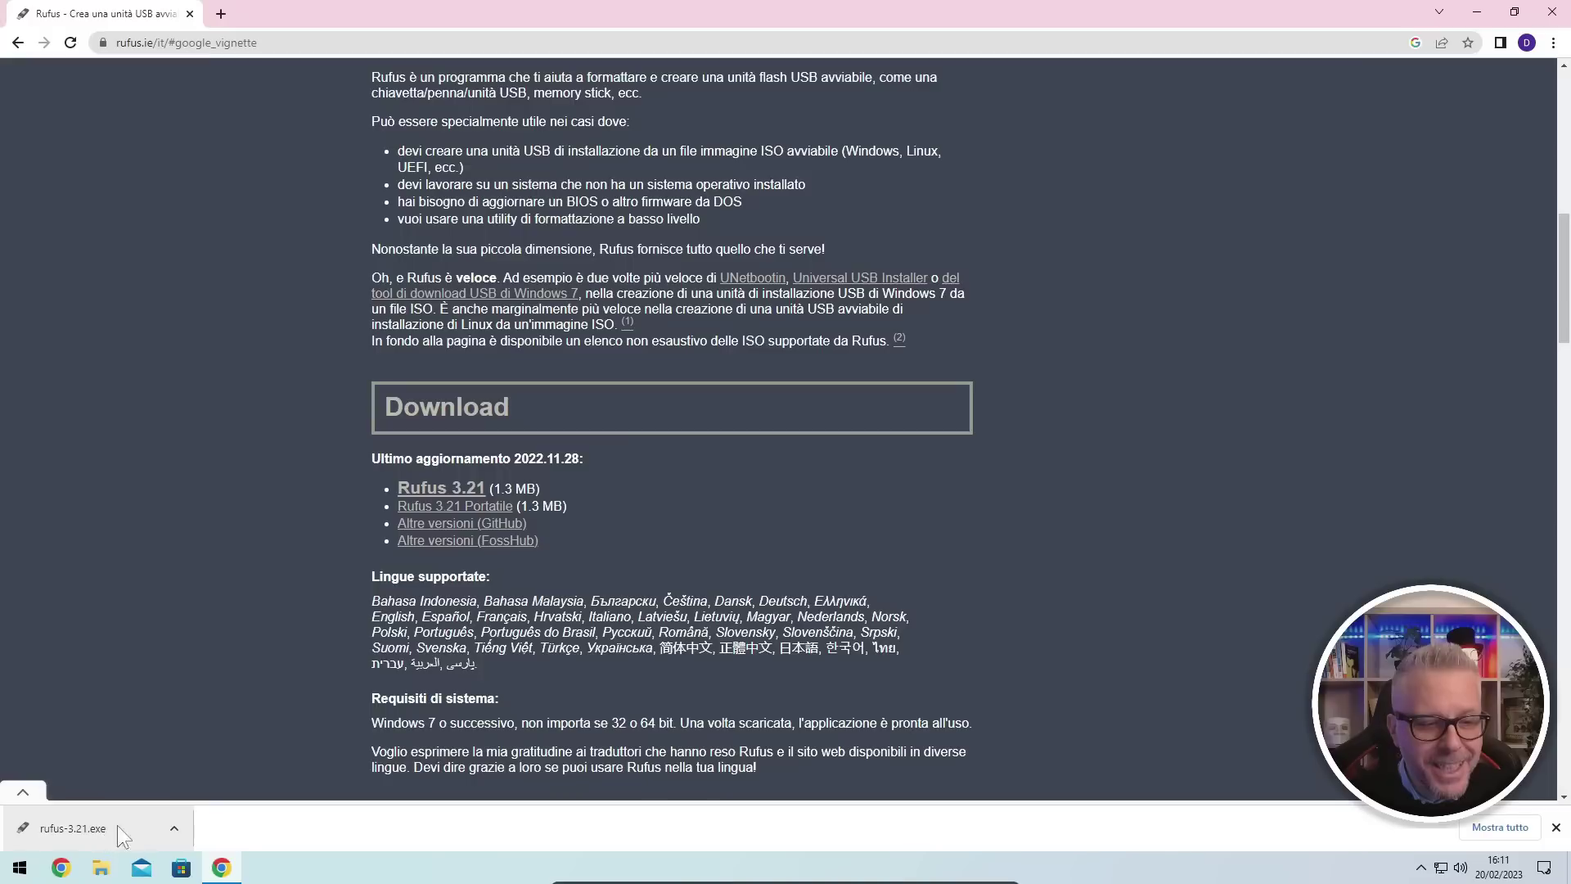
# - Show the downloaded rufus-3.21 file in its folder and move it to the desktop
pyautogui.click(176, 828)
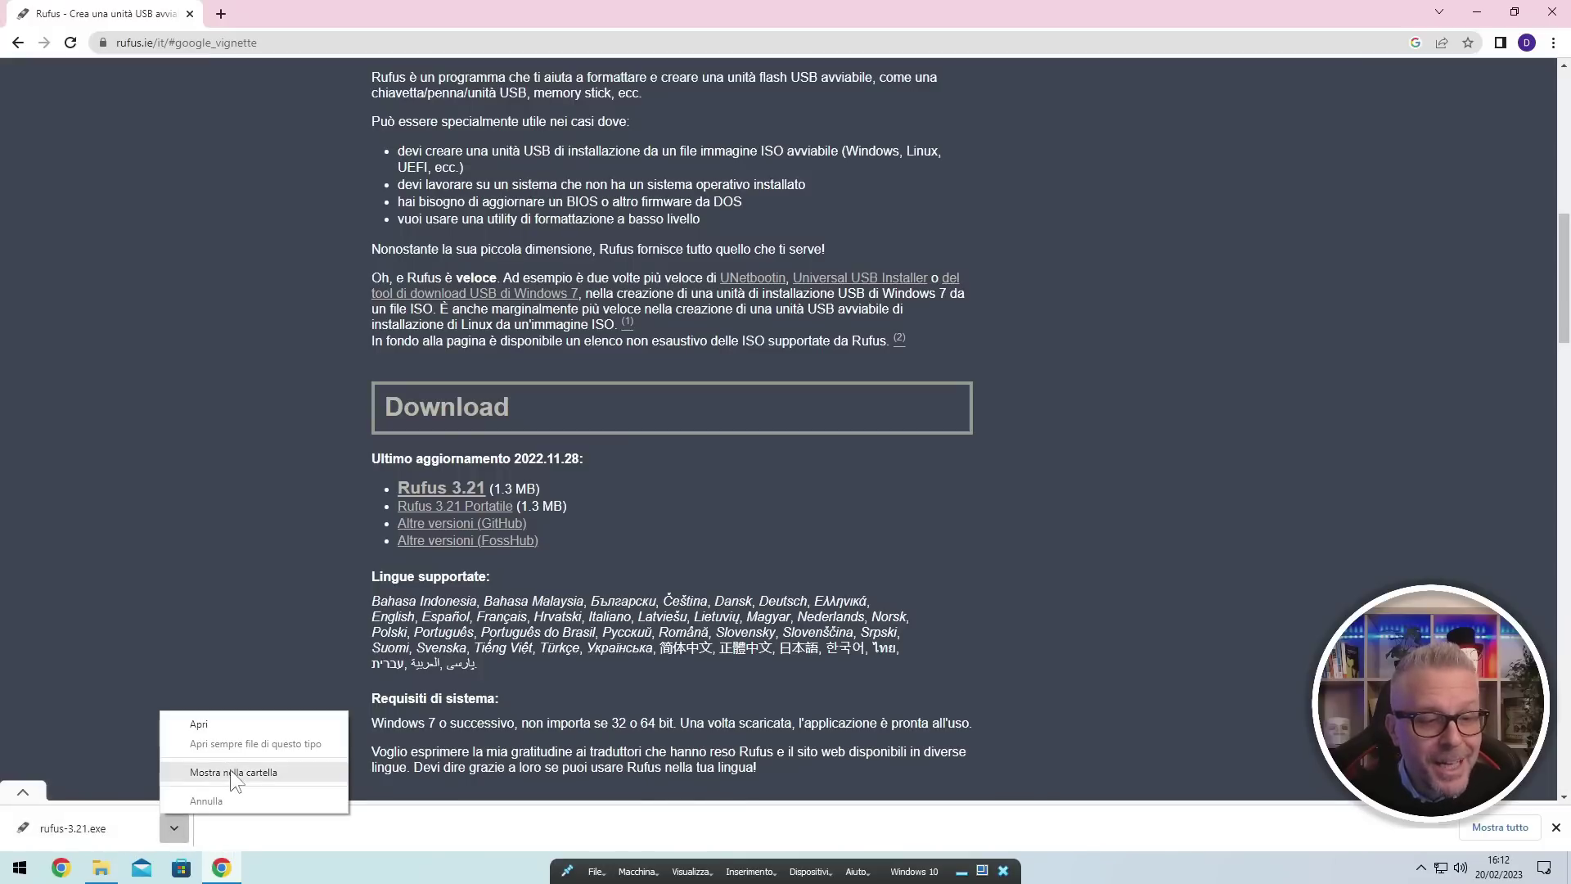
pyautogui.click(234, 772)
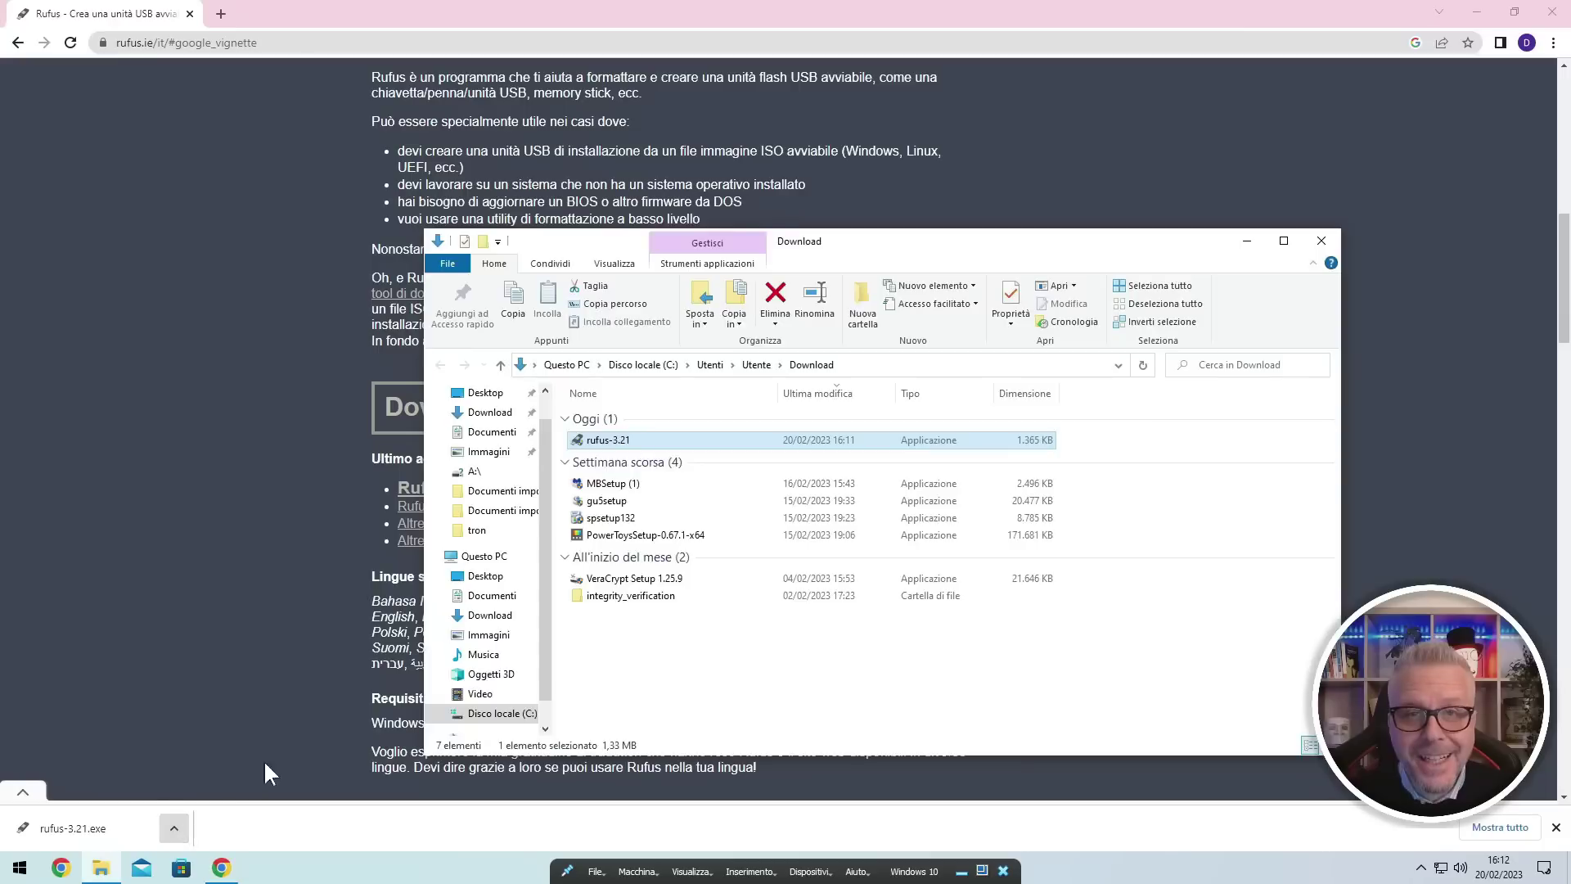
pyautogui.click(1478, 8)
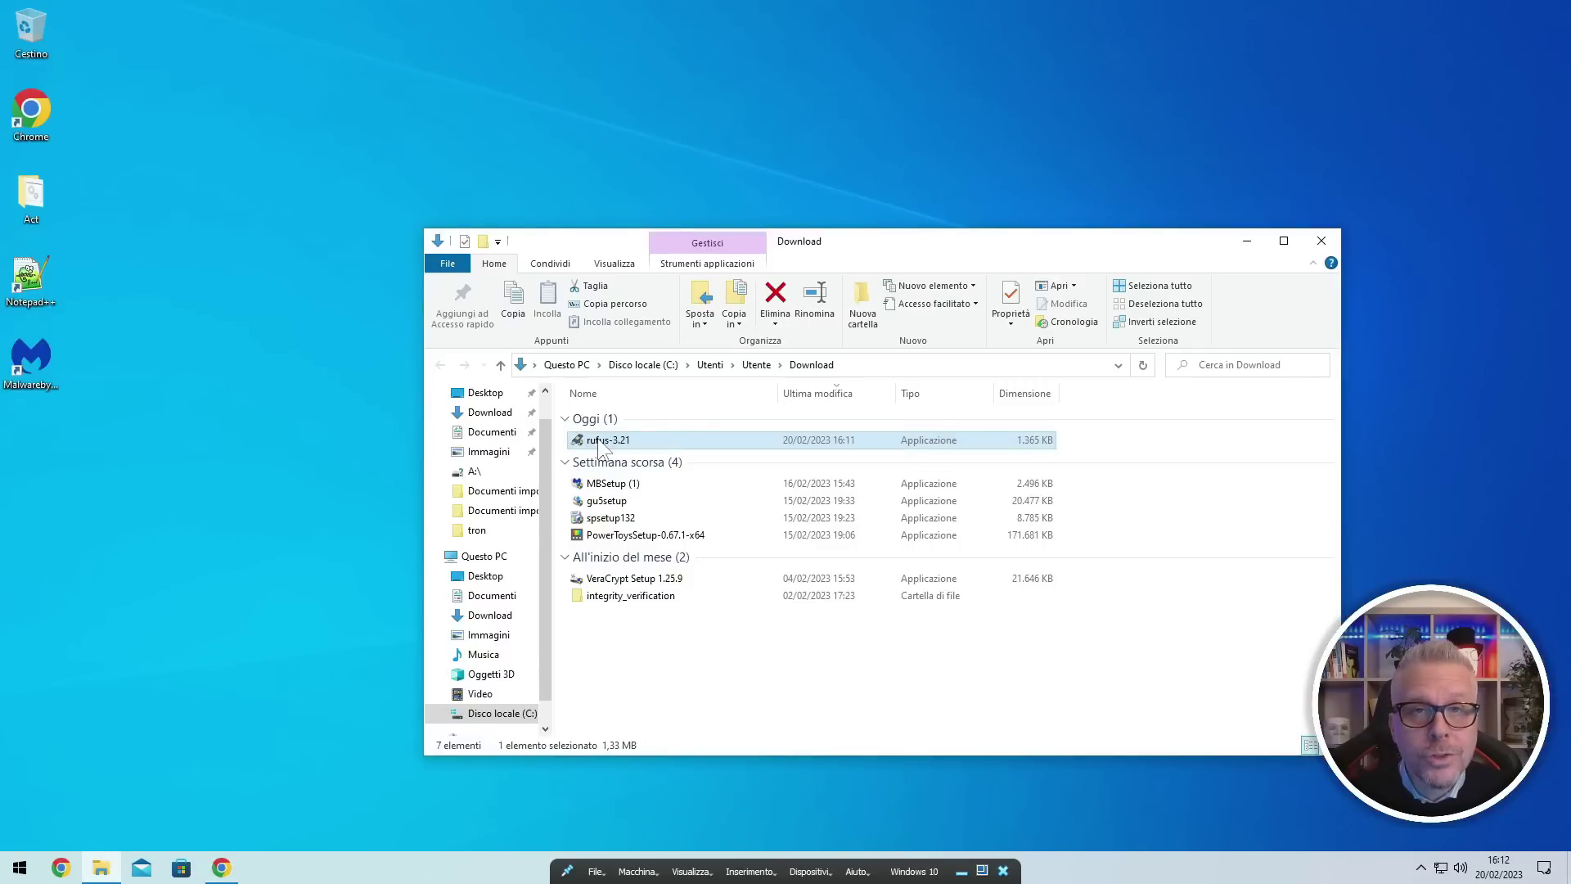
pyautogui.moveTo(600, 445); pyautogui.dragTo(33, 498)
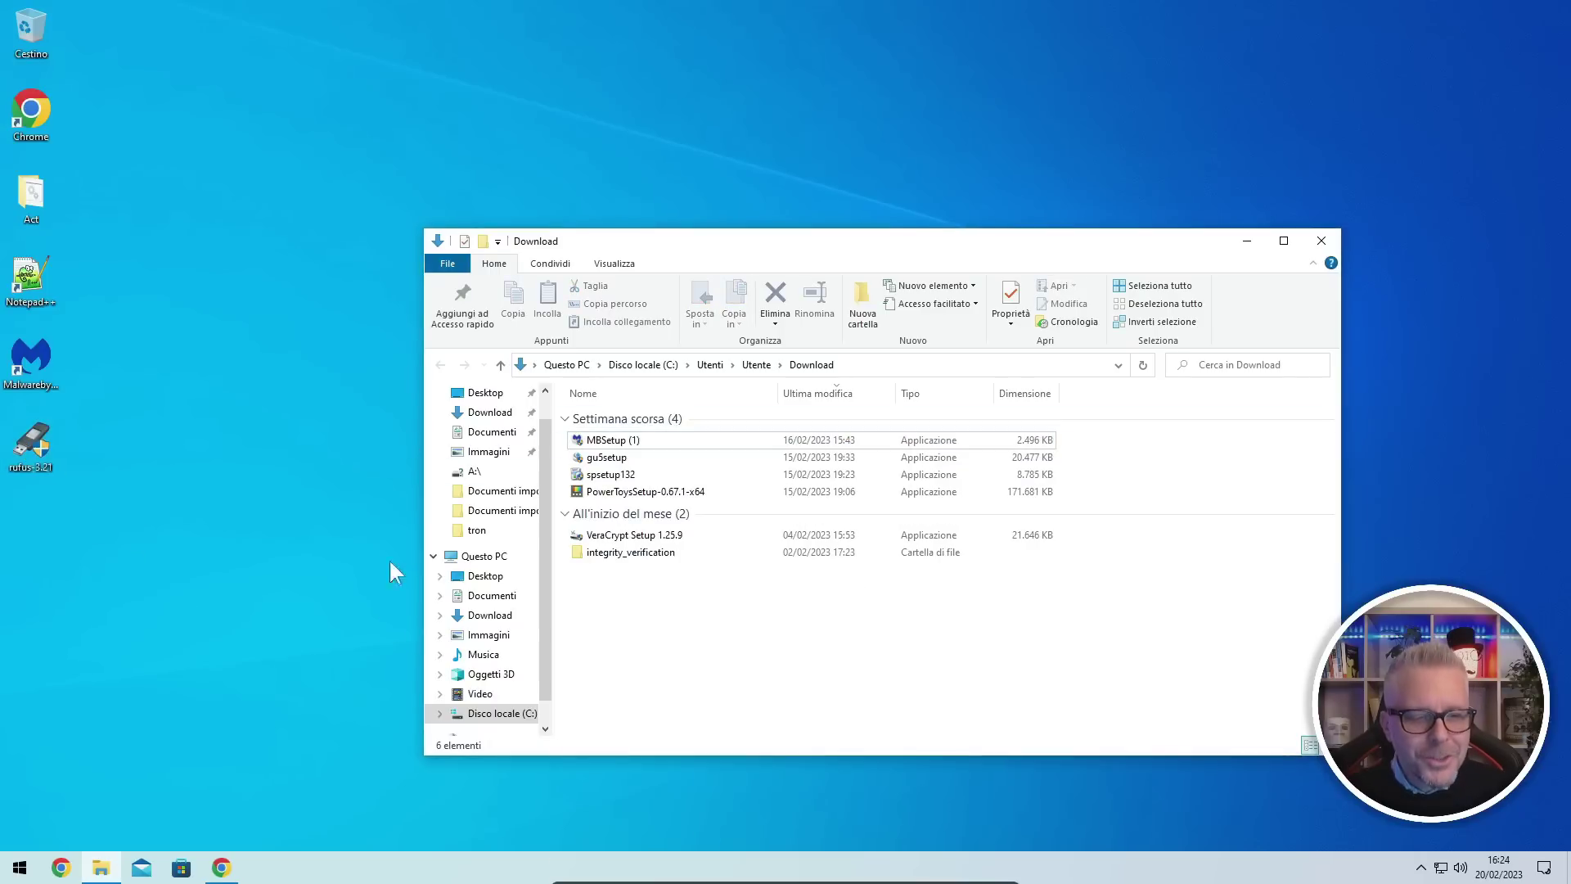
# - Return to Chrome, search for "tiny 10 wayback machine", and open the Internet Archive page for Tiny10 (version 1809 and 2209), dismissing the translation offer
pyautogui.moveTo(225, 869)
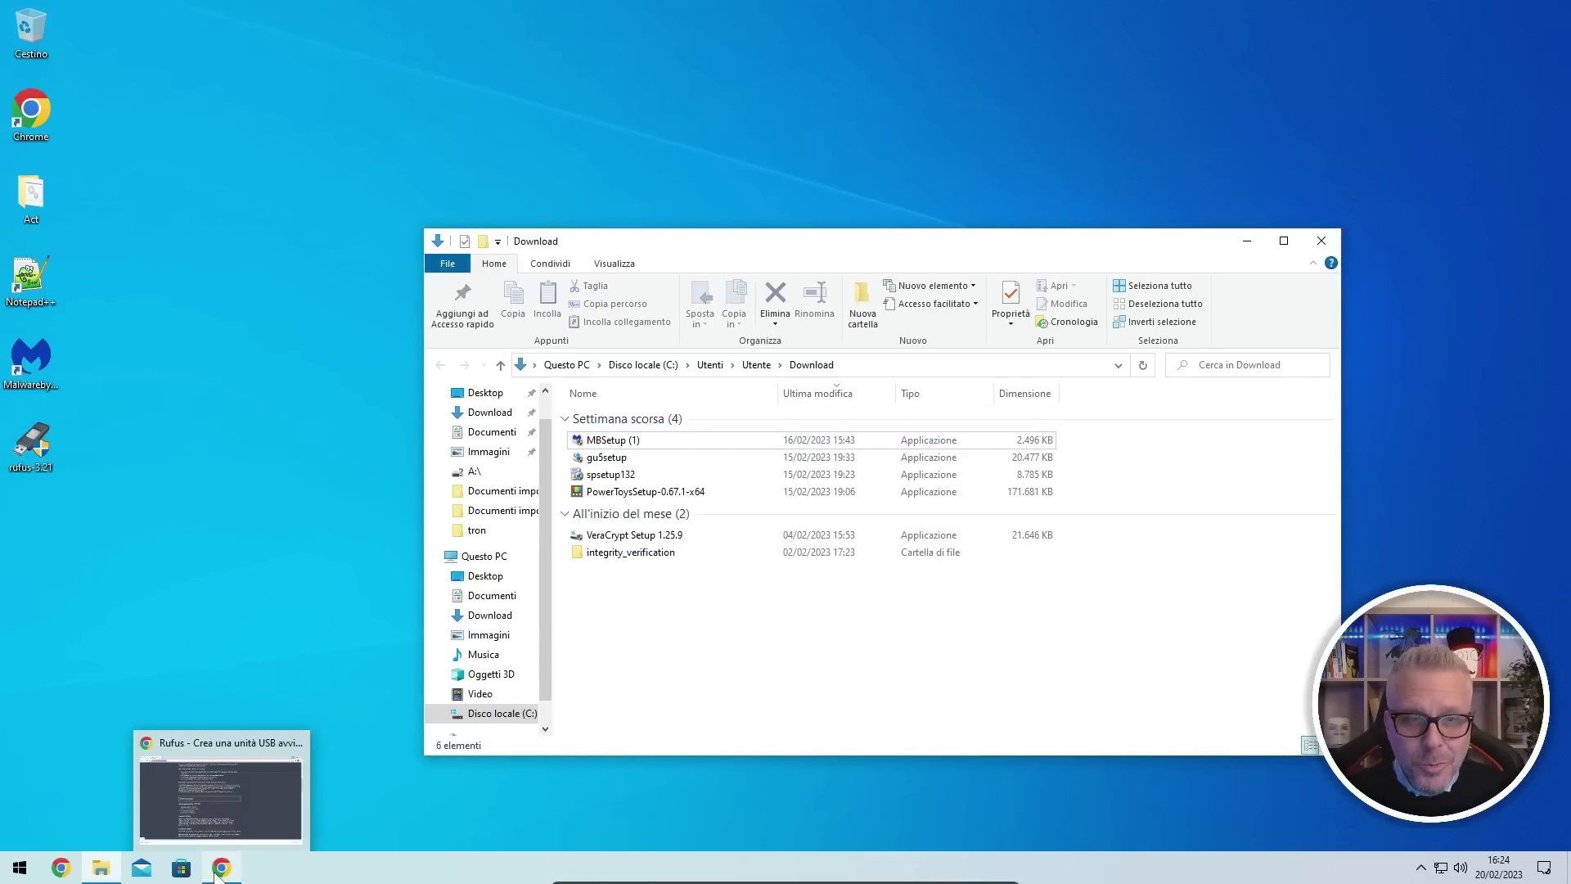
pyautogui.click(222, 786)
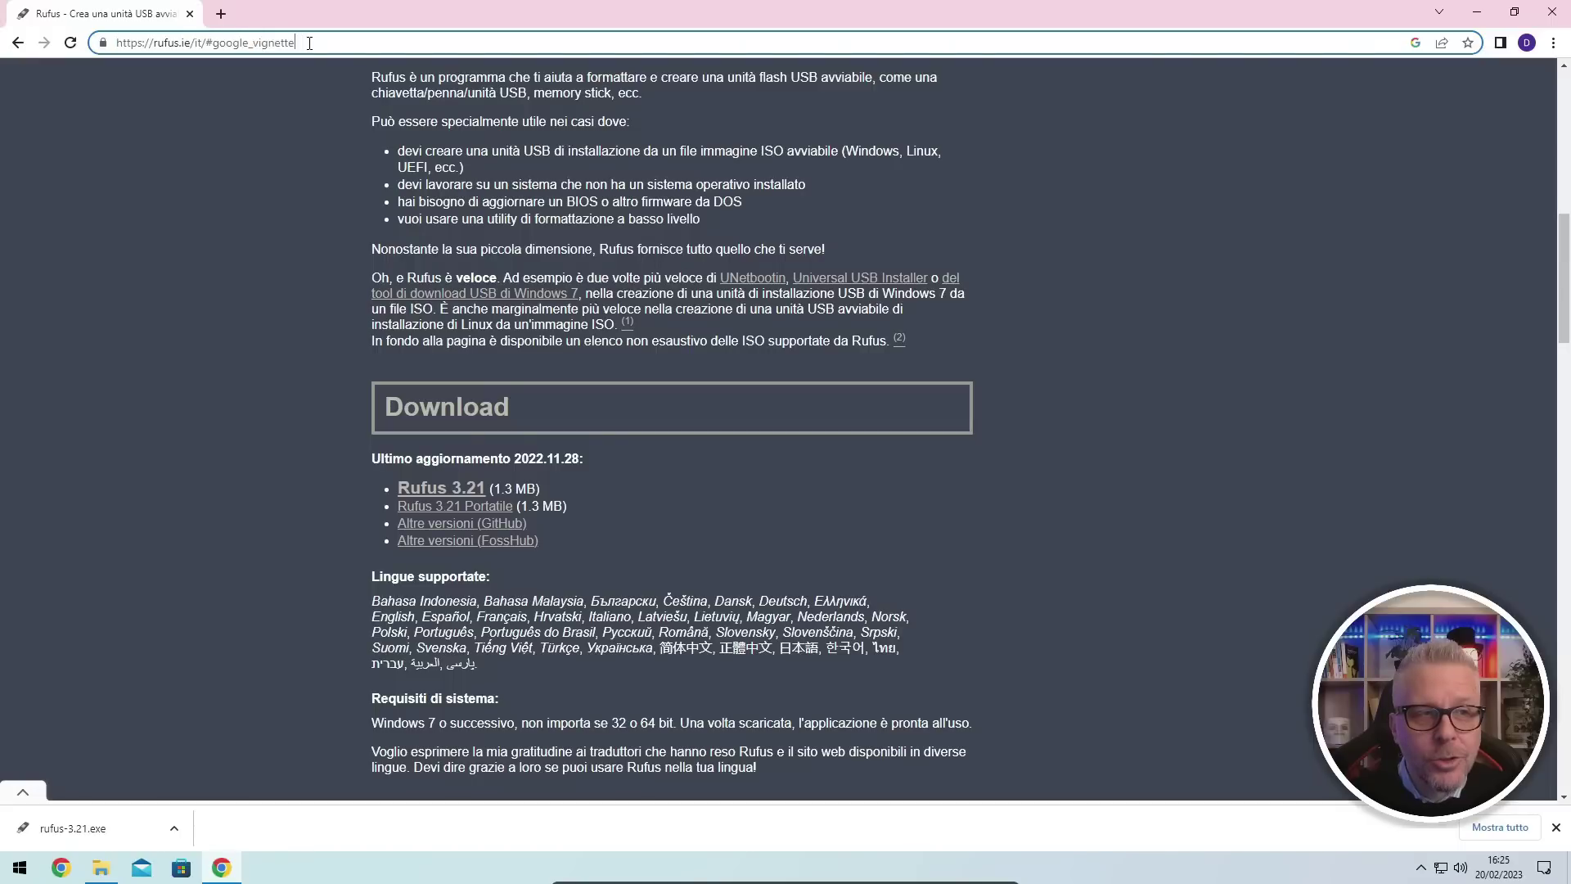
pyautogui.press('BackSpace')
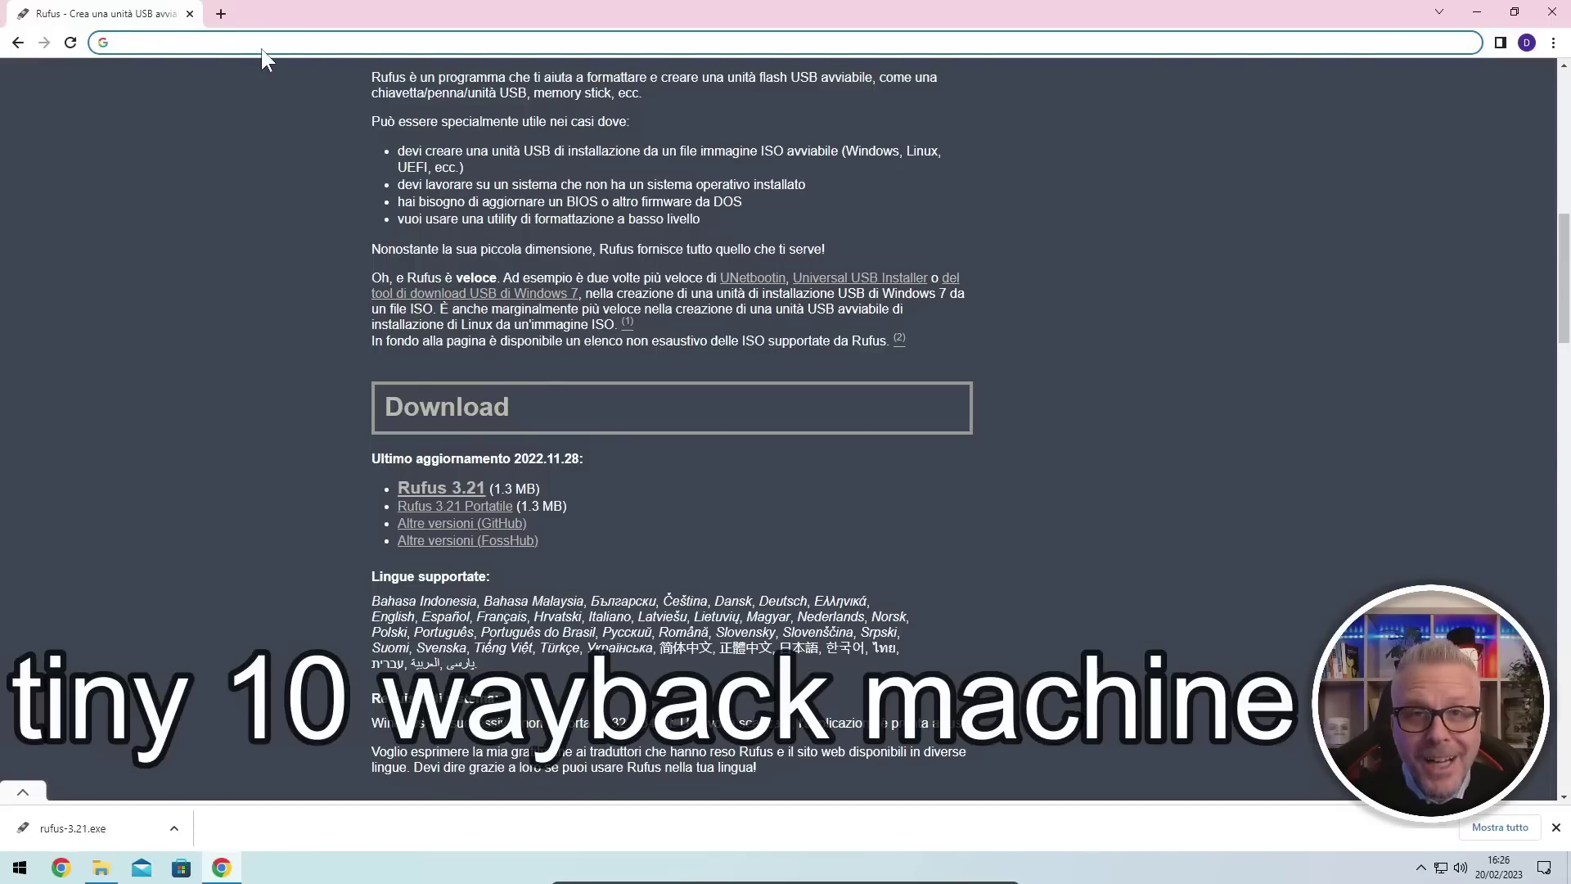
pyautogui.write('tiny')
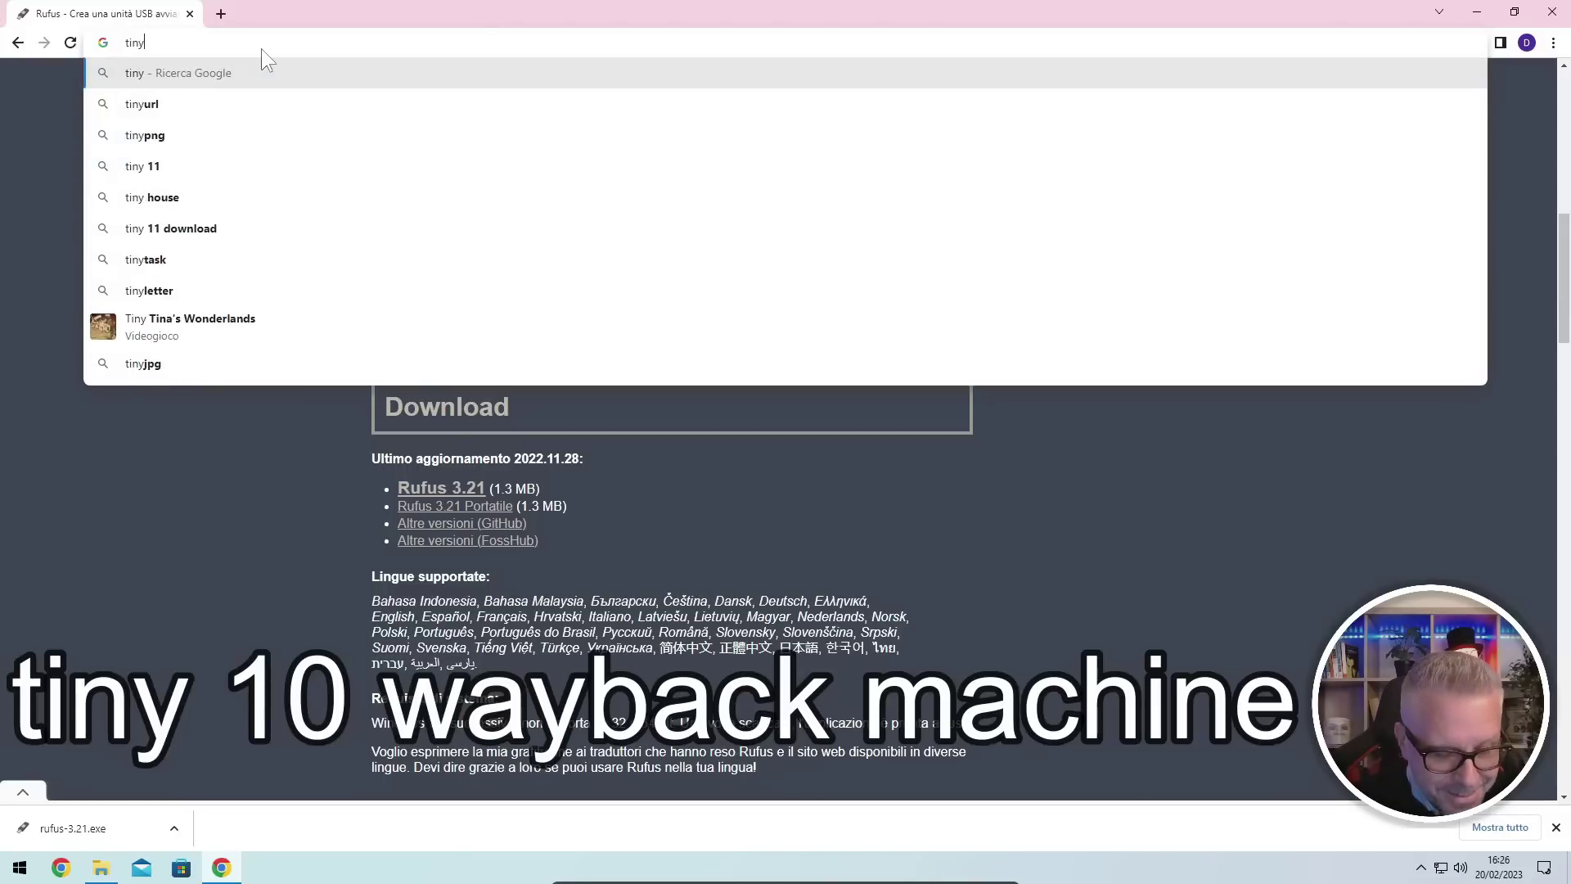
pyautogui.write(' 10 wa')
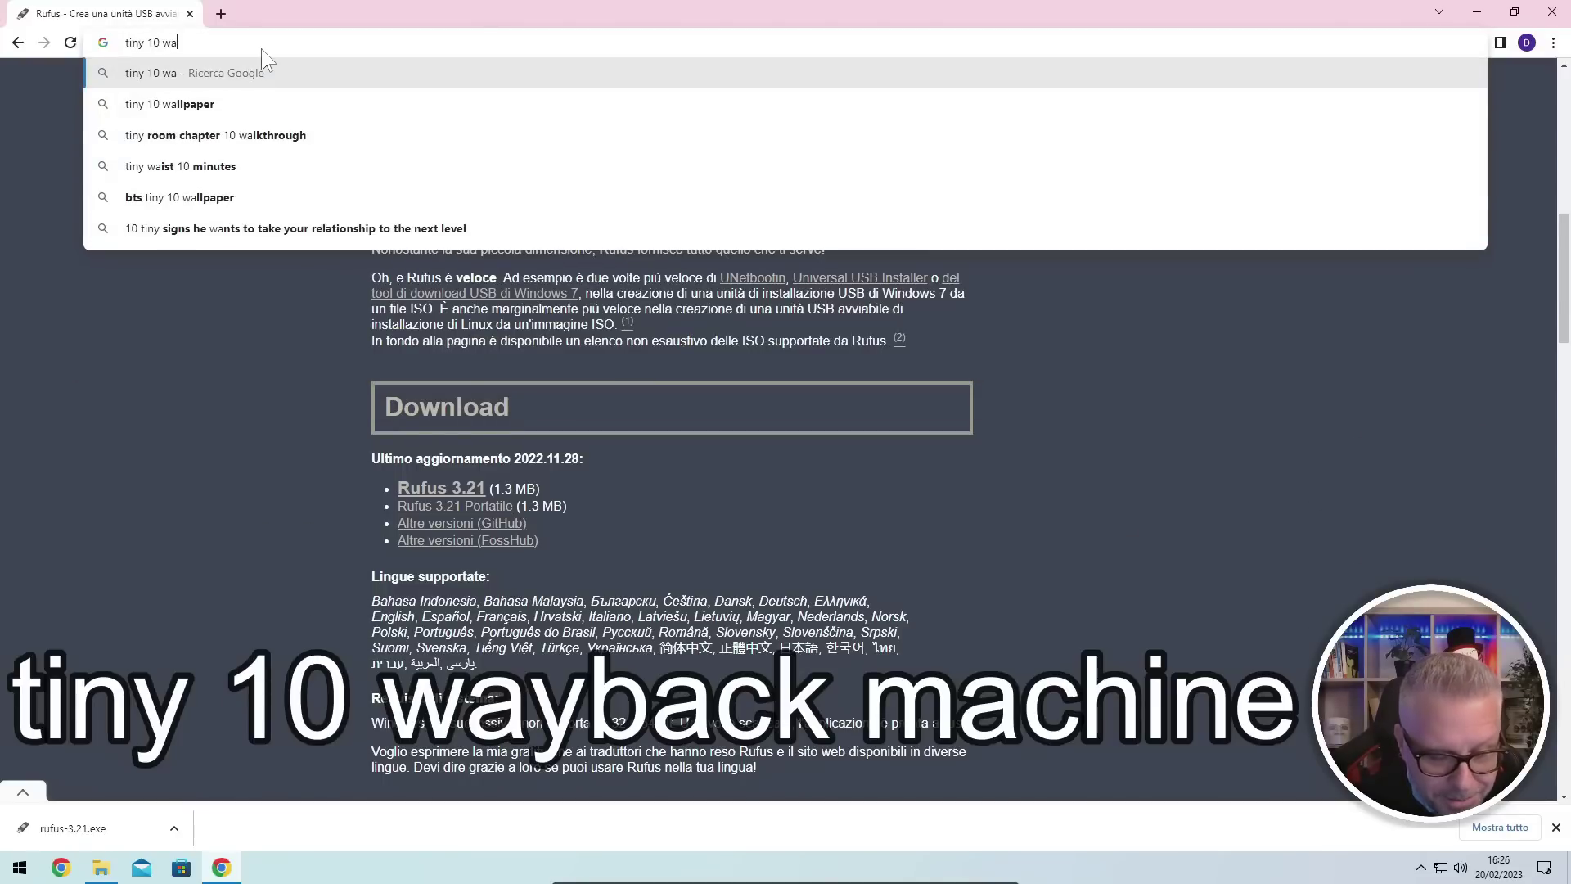
pyautogui.write('yback machine')
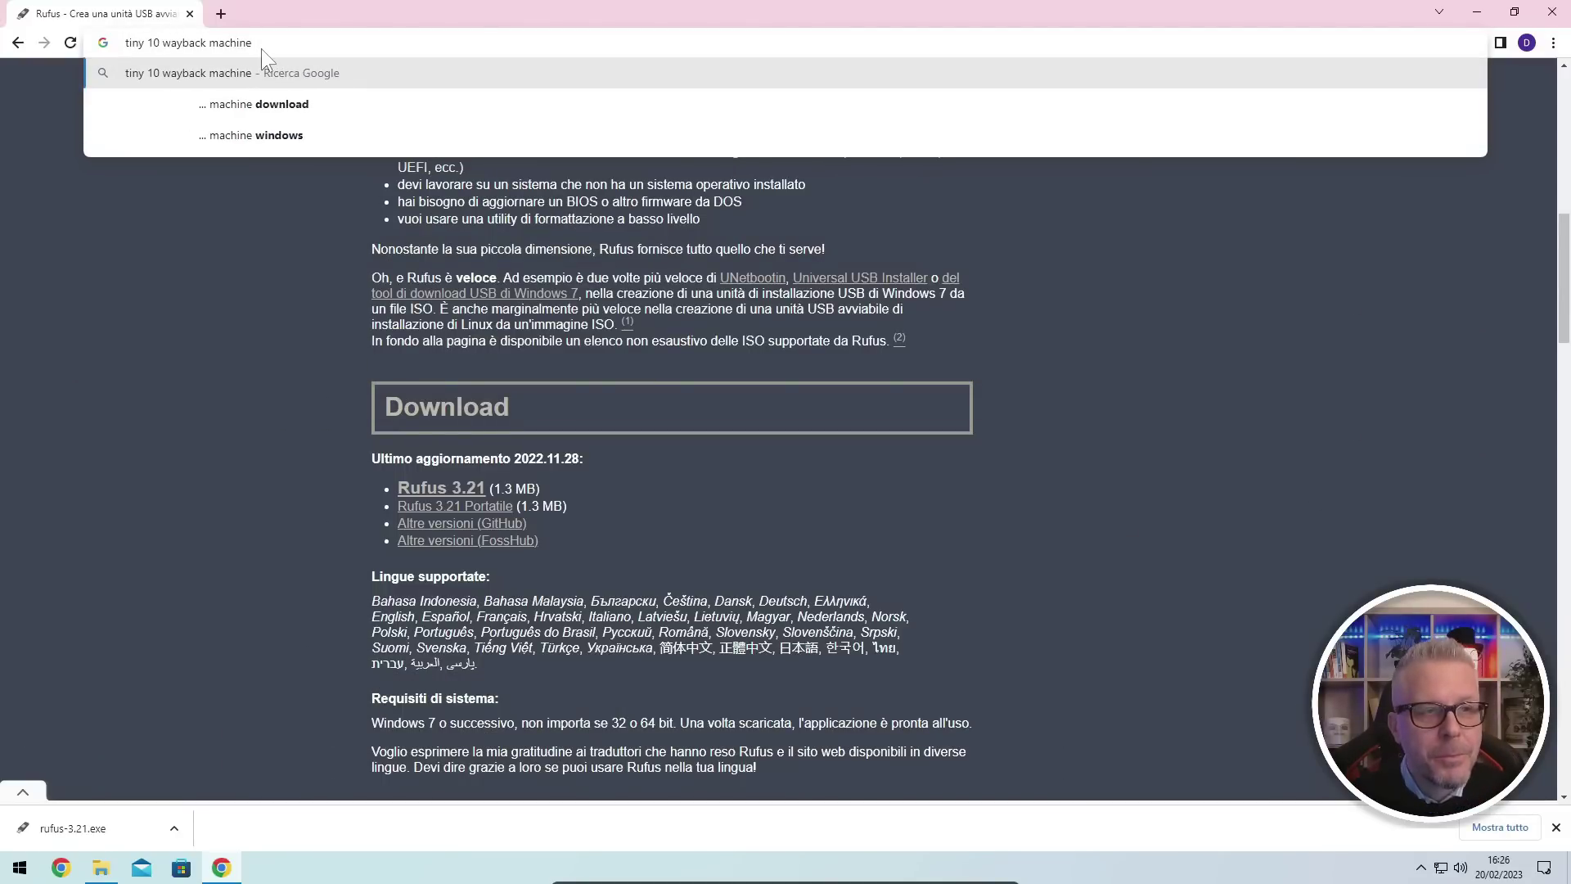
pyautogui.press('Return')
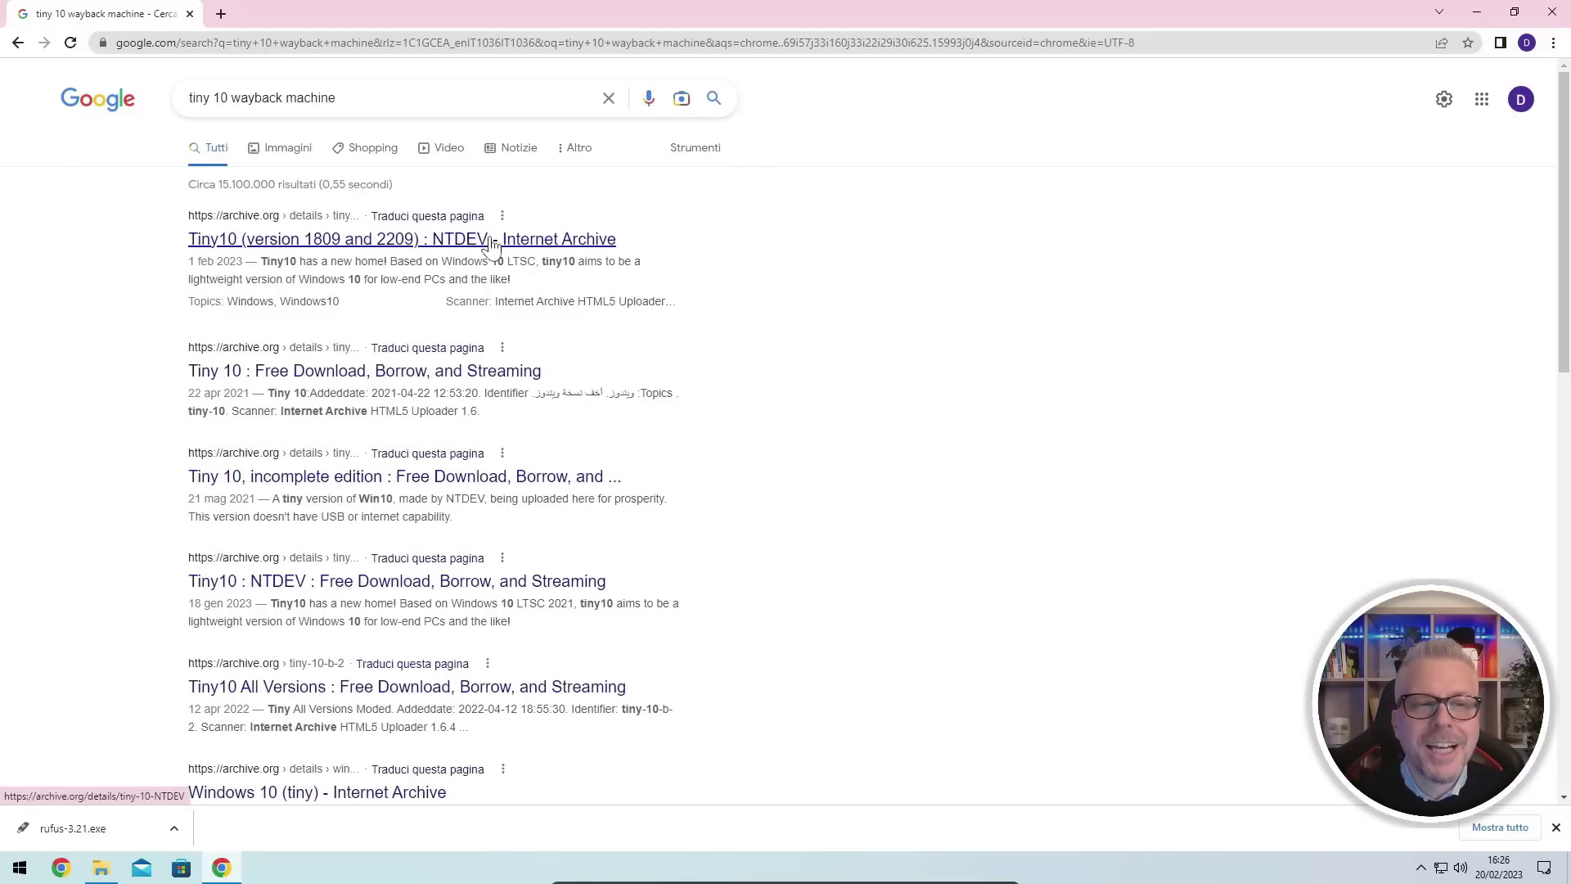
pyautogui.click(445, 239)
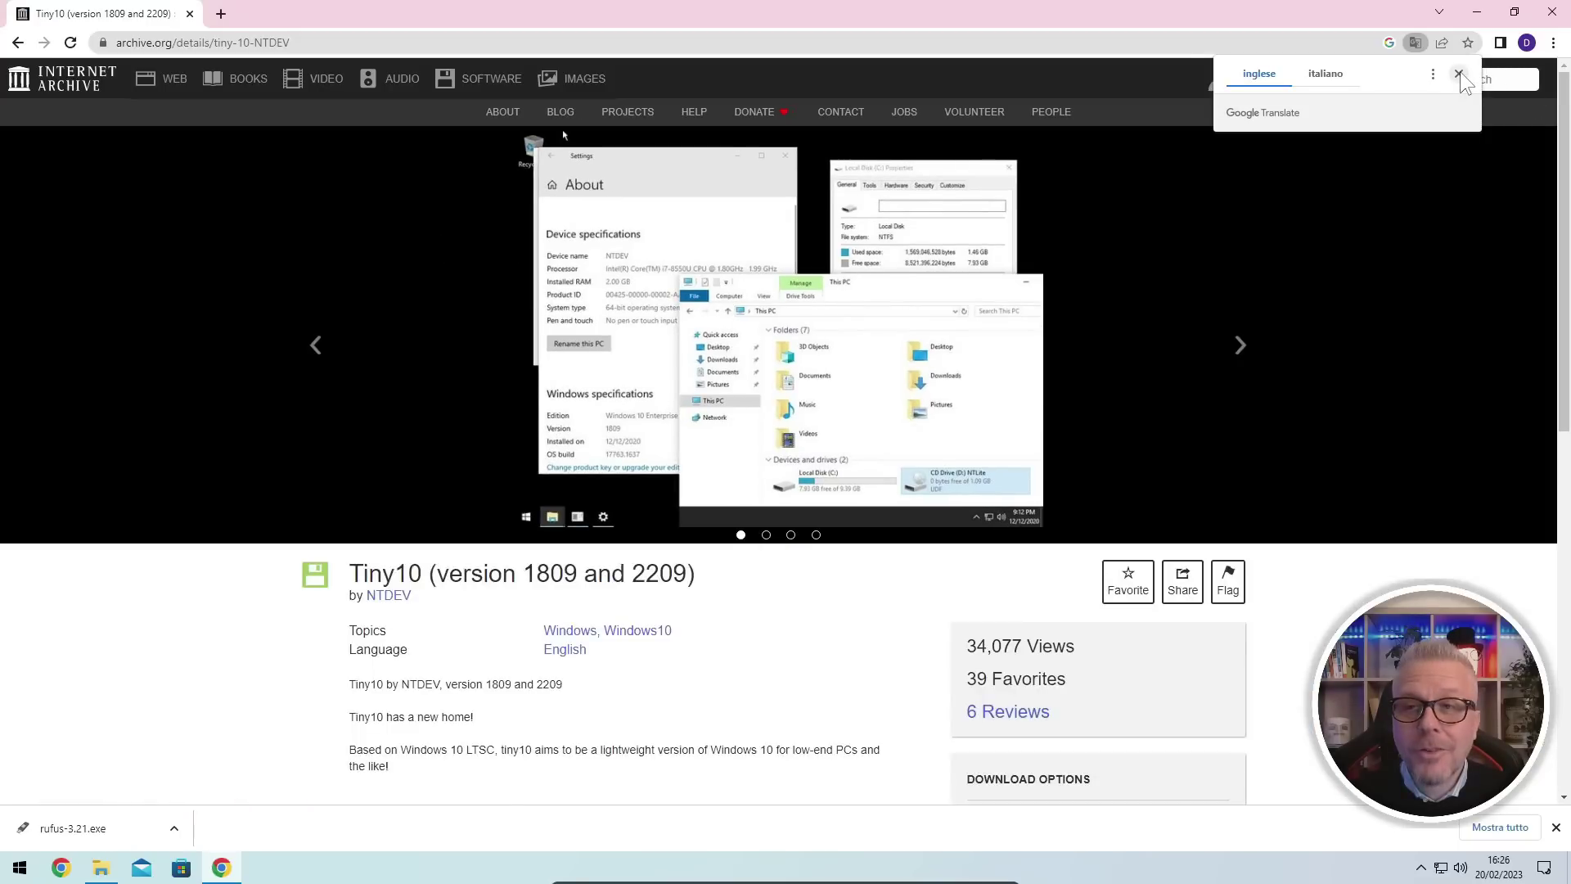
pyautogui.click(1458, 74)
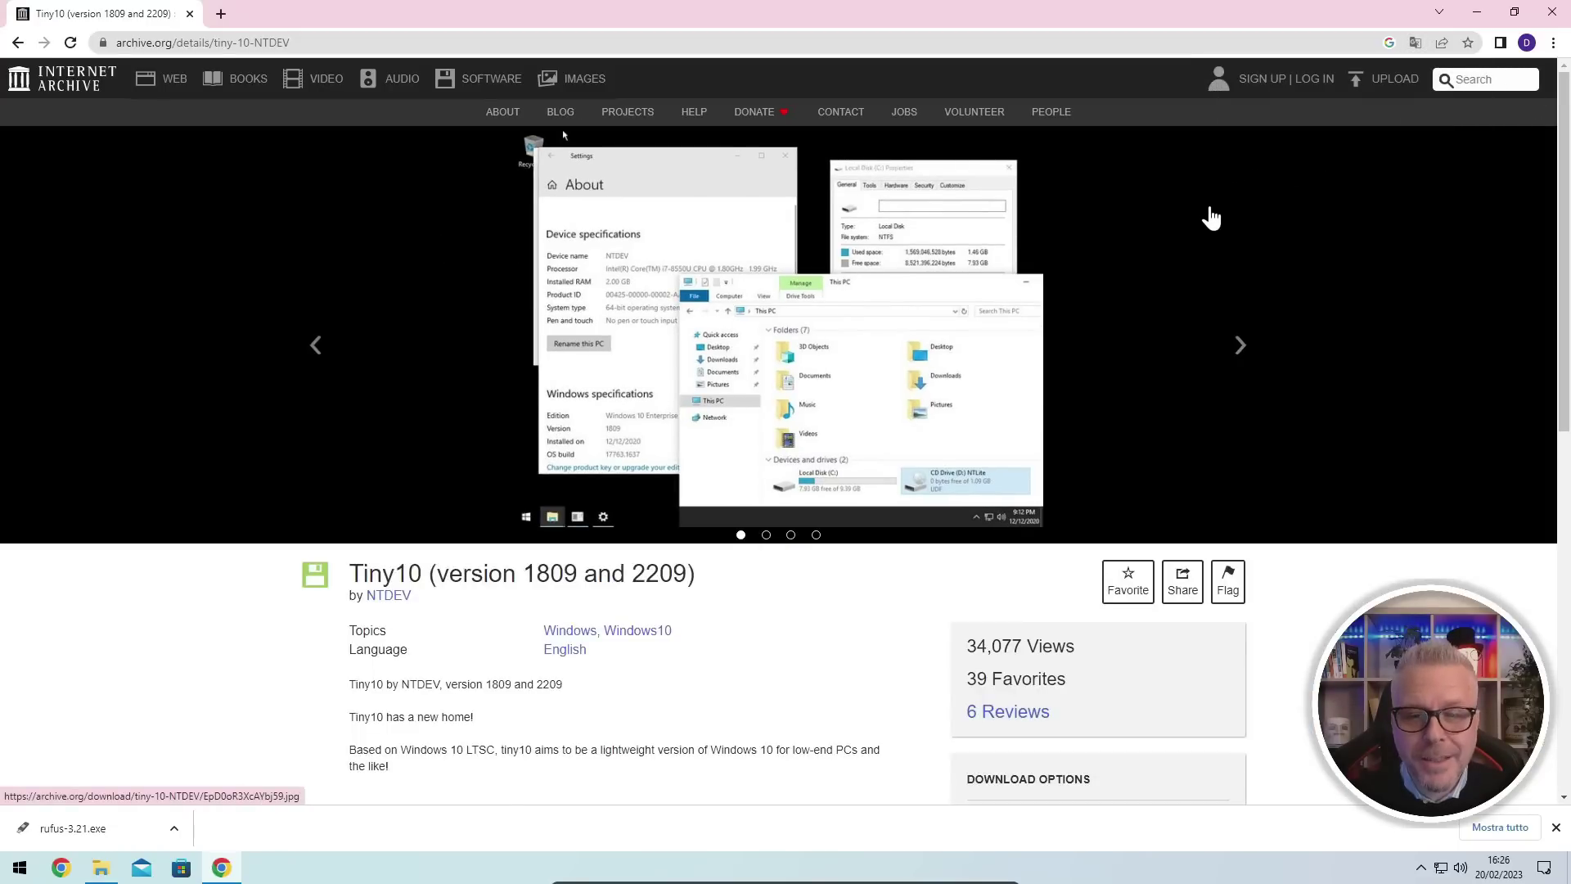
# - Expand the page's ISO image download options and download the 1809 Beta4 x64 image
pyautogui.scroll(-4, 1101, 283)
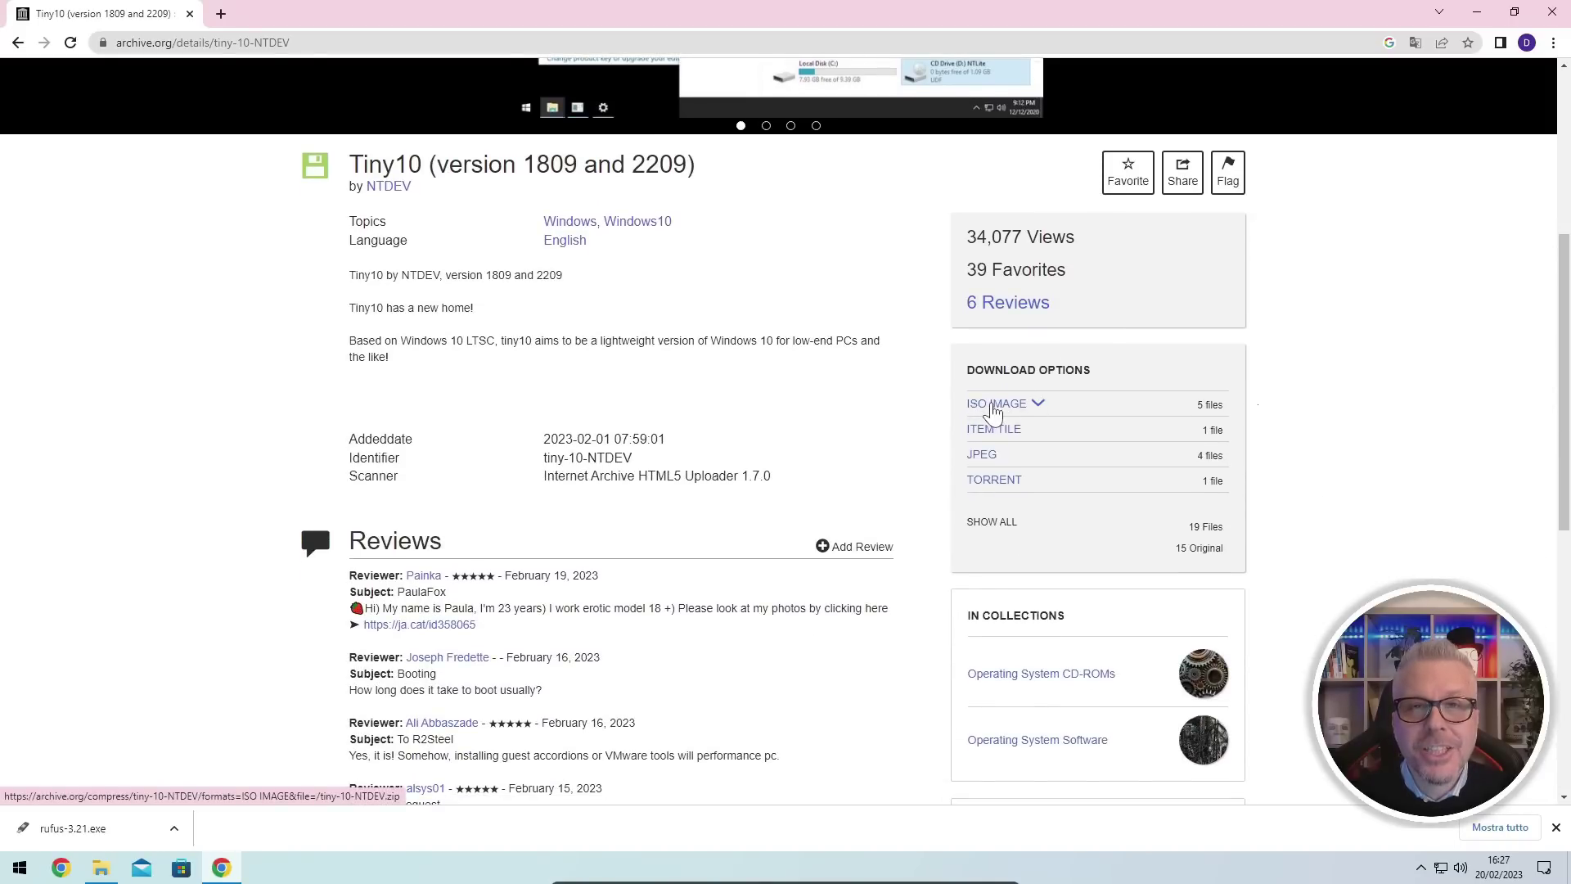
pyautogui.click(994, 406)
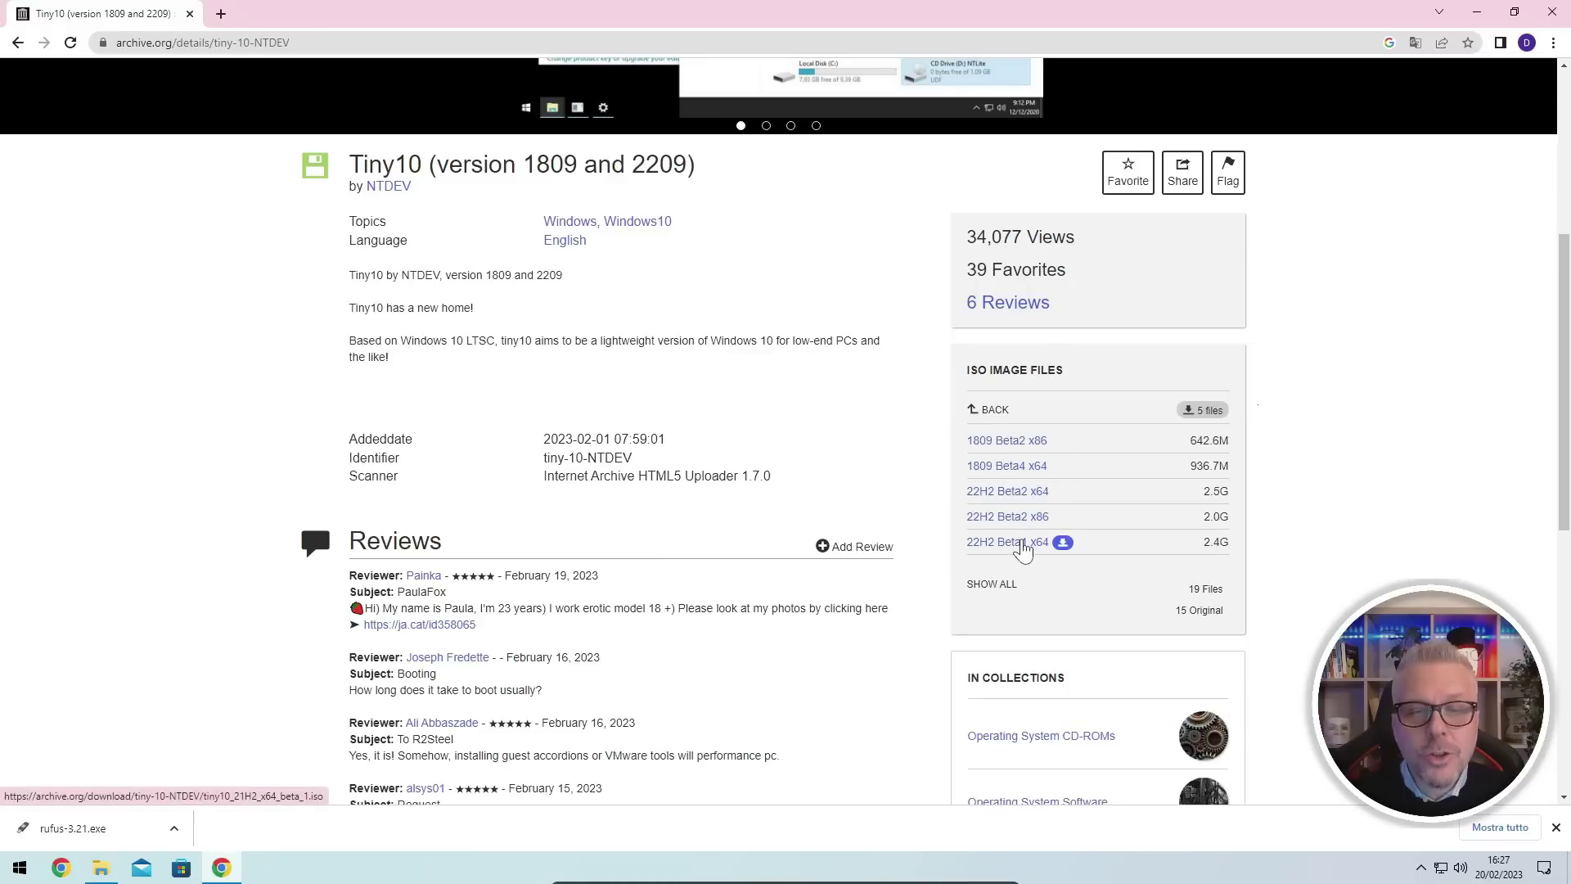
pyautogui.moveTo(1061, 443)
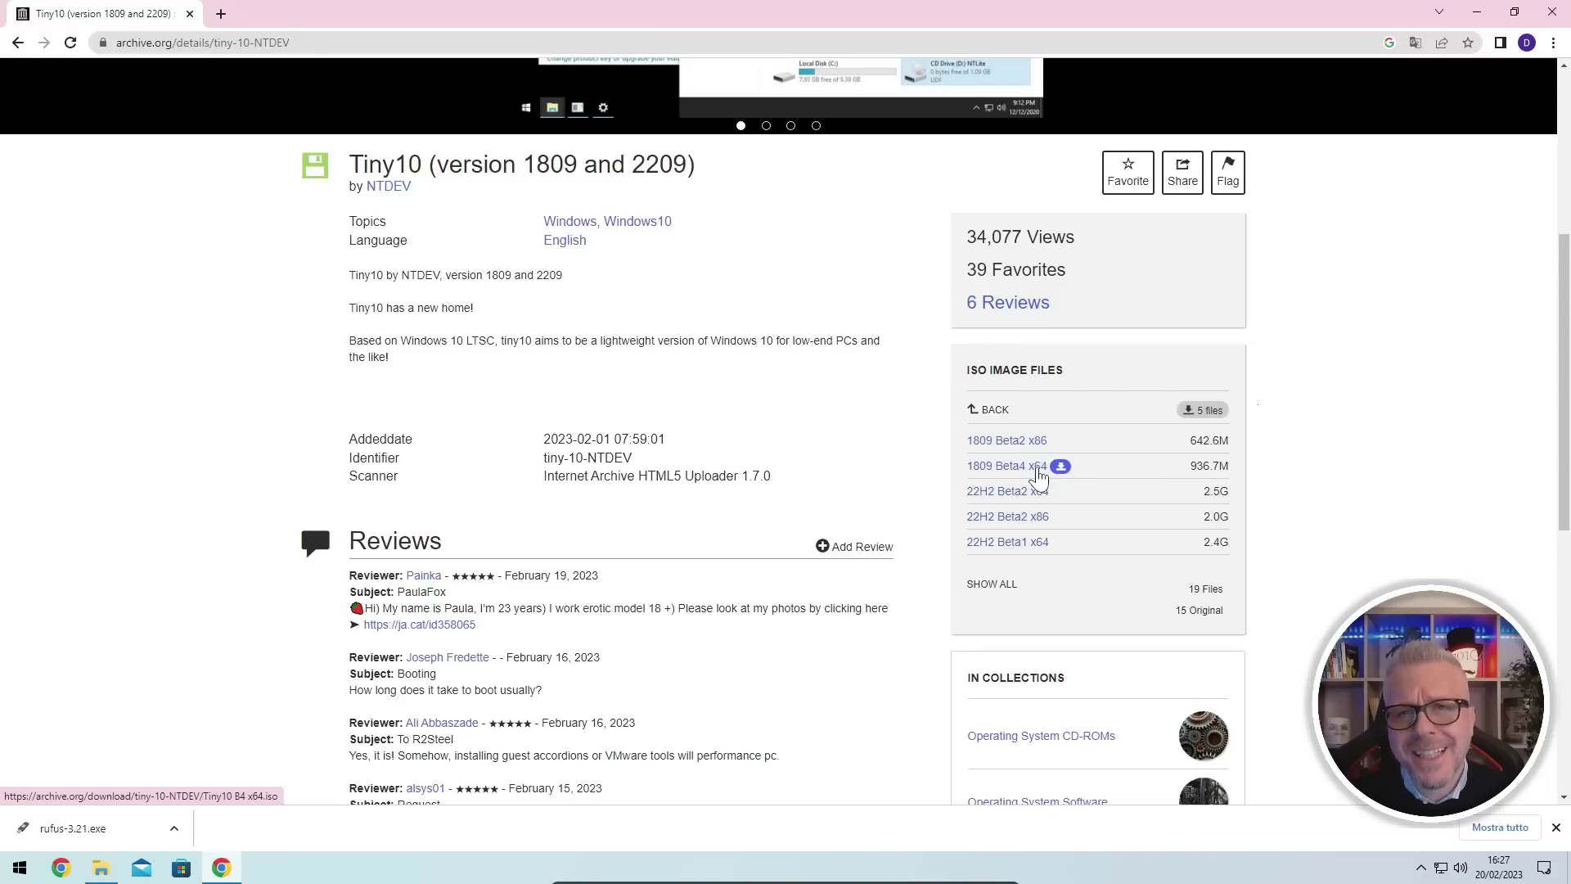
pyautogui.click(1037, 469)
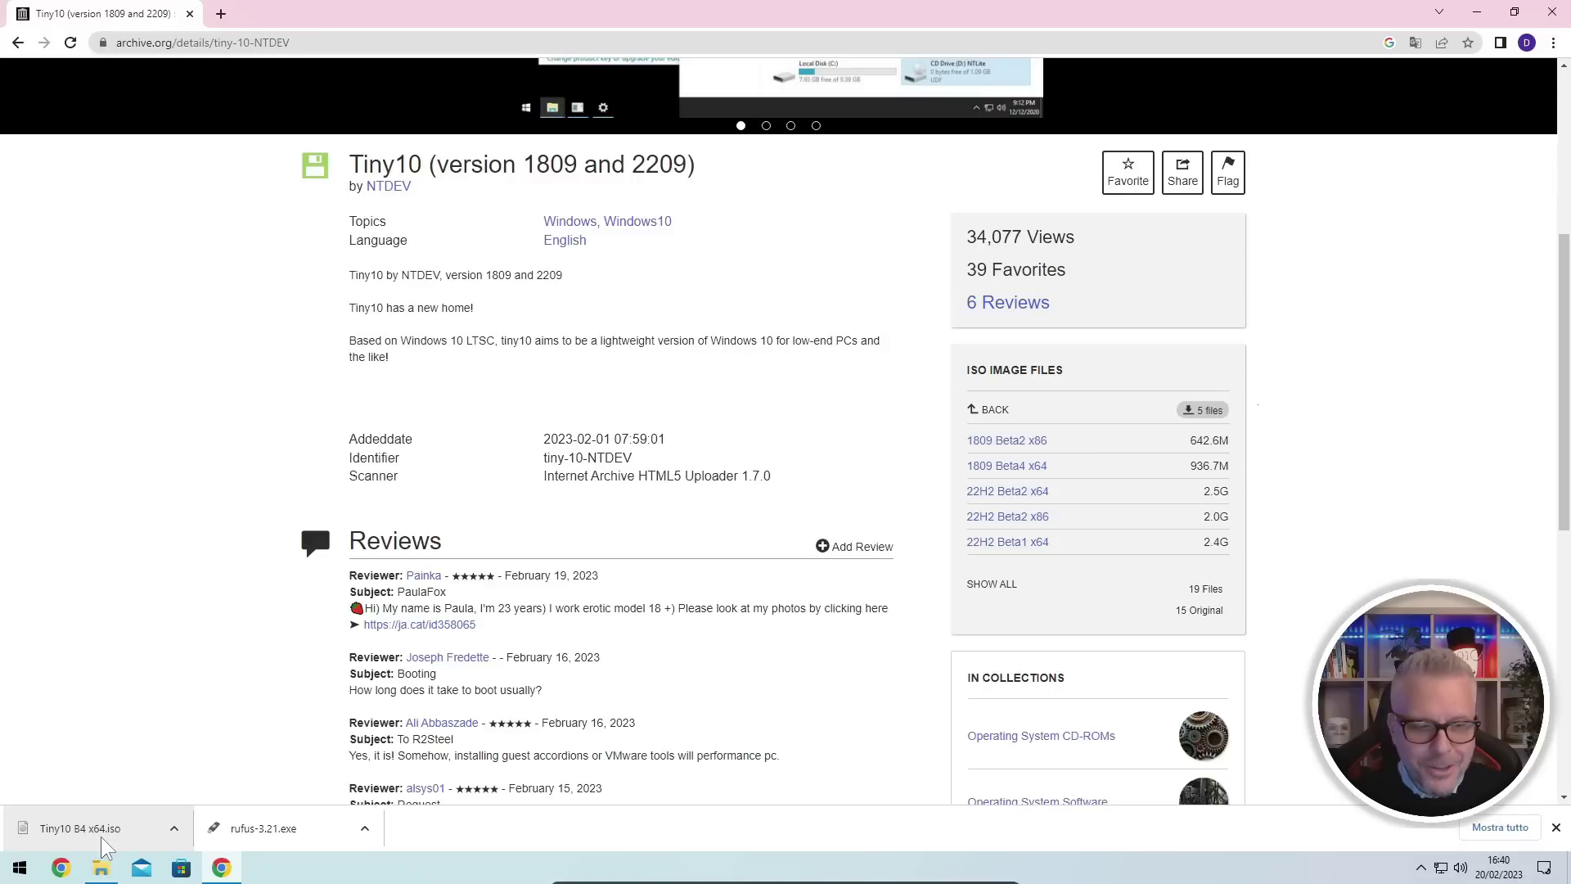
# - Show the downloaded Tiny10 B4 x64 ISO in its folder, move it to the desktop, and close the browser and folder windows
pyautogui.click(175, 831)
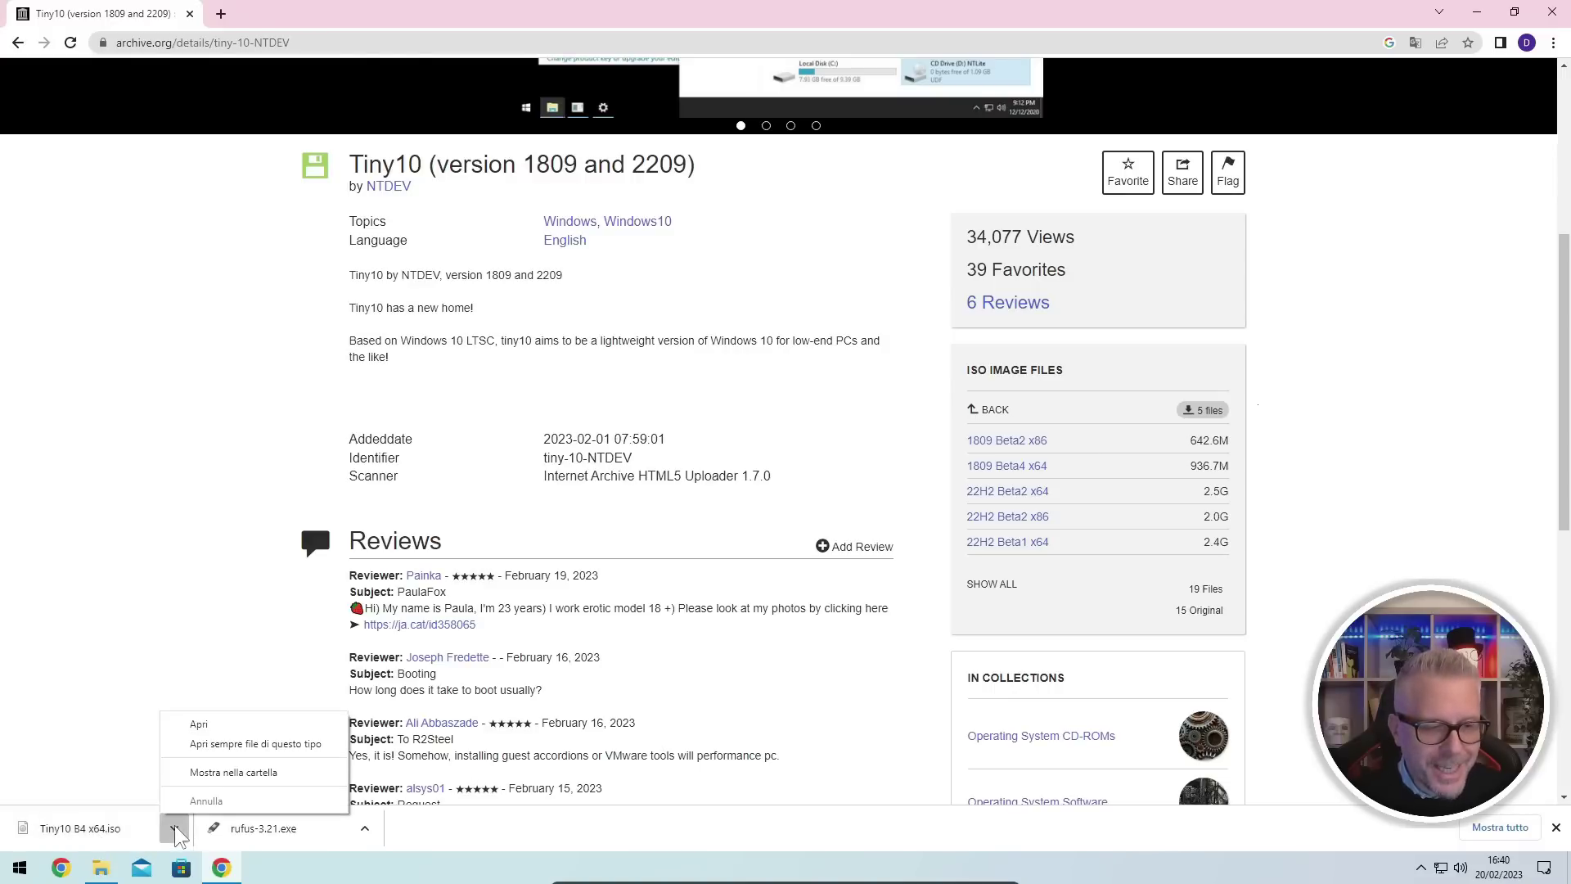
pyautogui.click(263, 780)
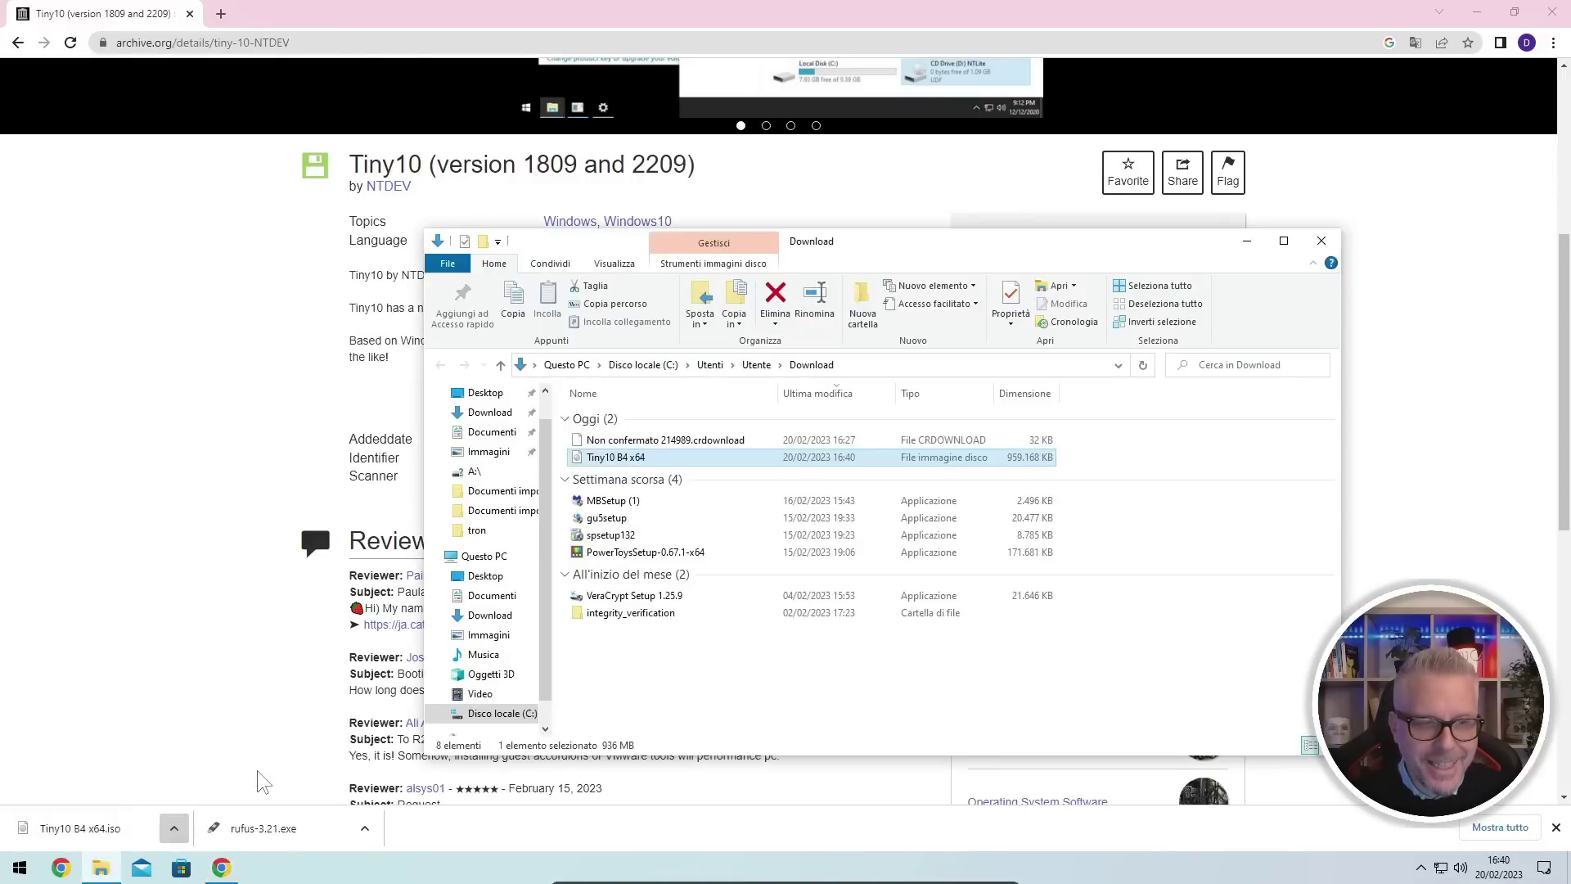
pyautogui.click(1554, 16)
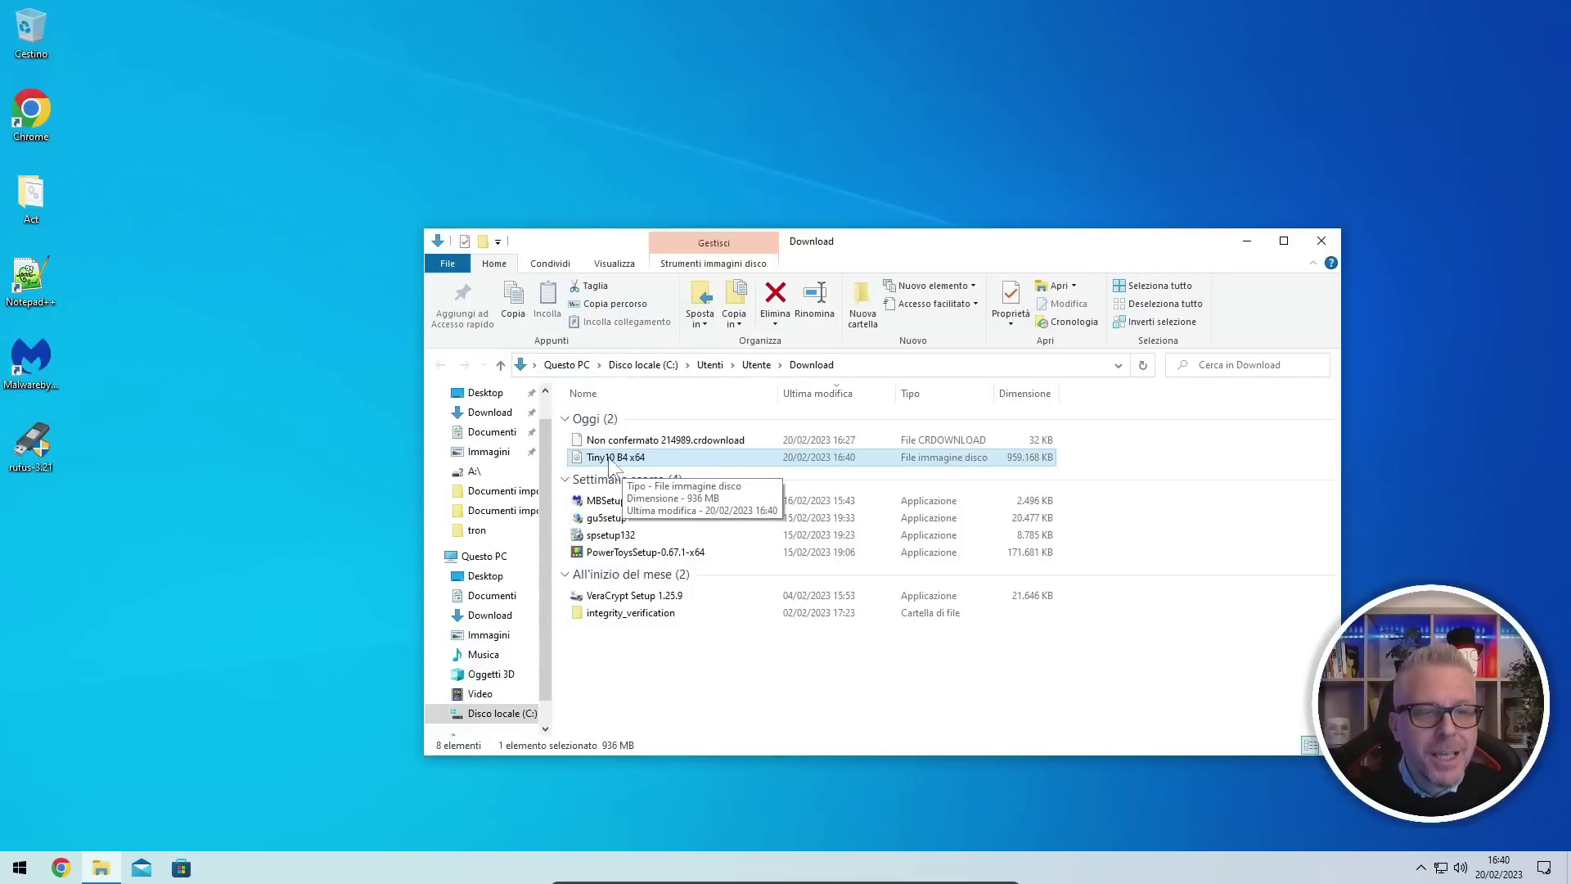
pyautogui.moveTo(607, 461); pyautogui.dragTo(48, 556)
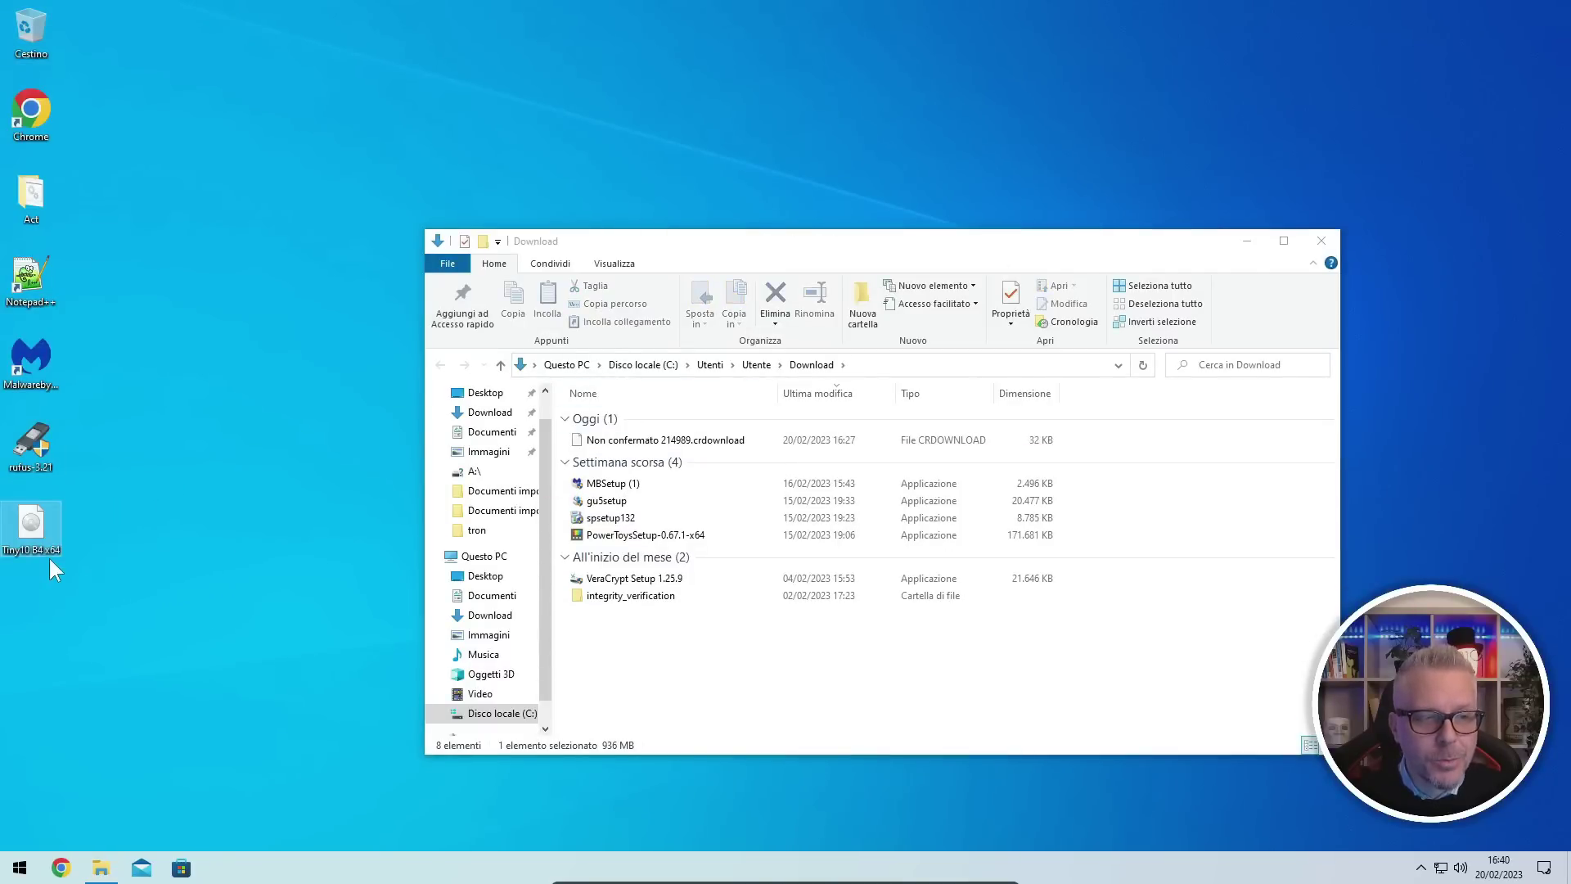
pyautogui.click(1319, 241)
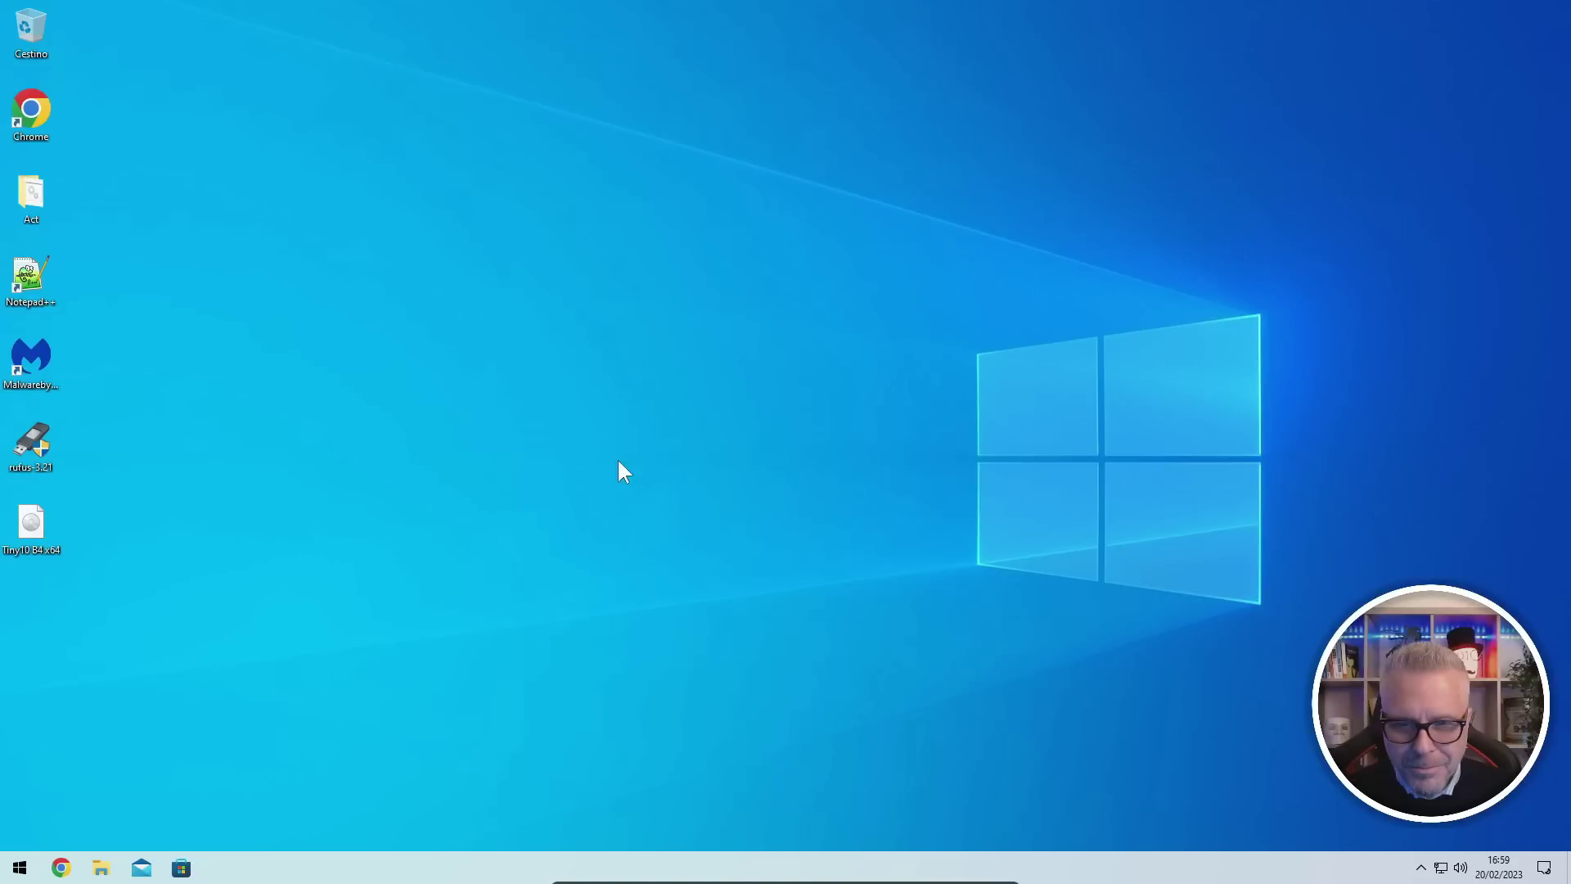
# - Launch Rufus from the desktop, allow it to make changes to the device, and decline online update checks
pyautogui.moveTo(36, 433)
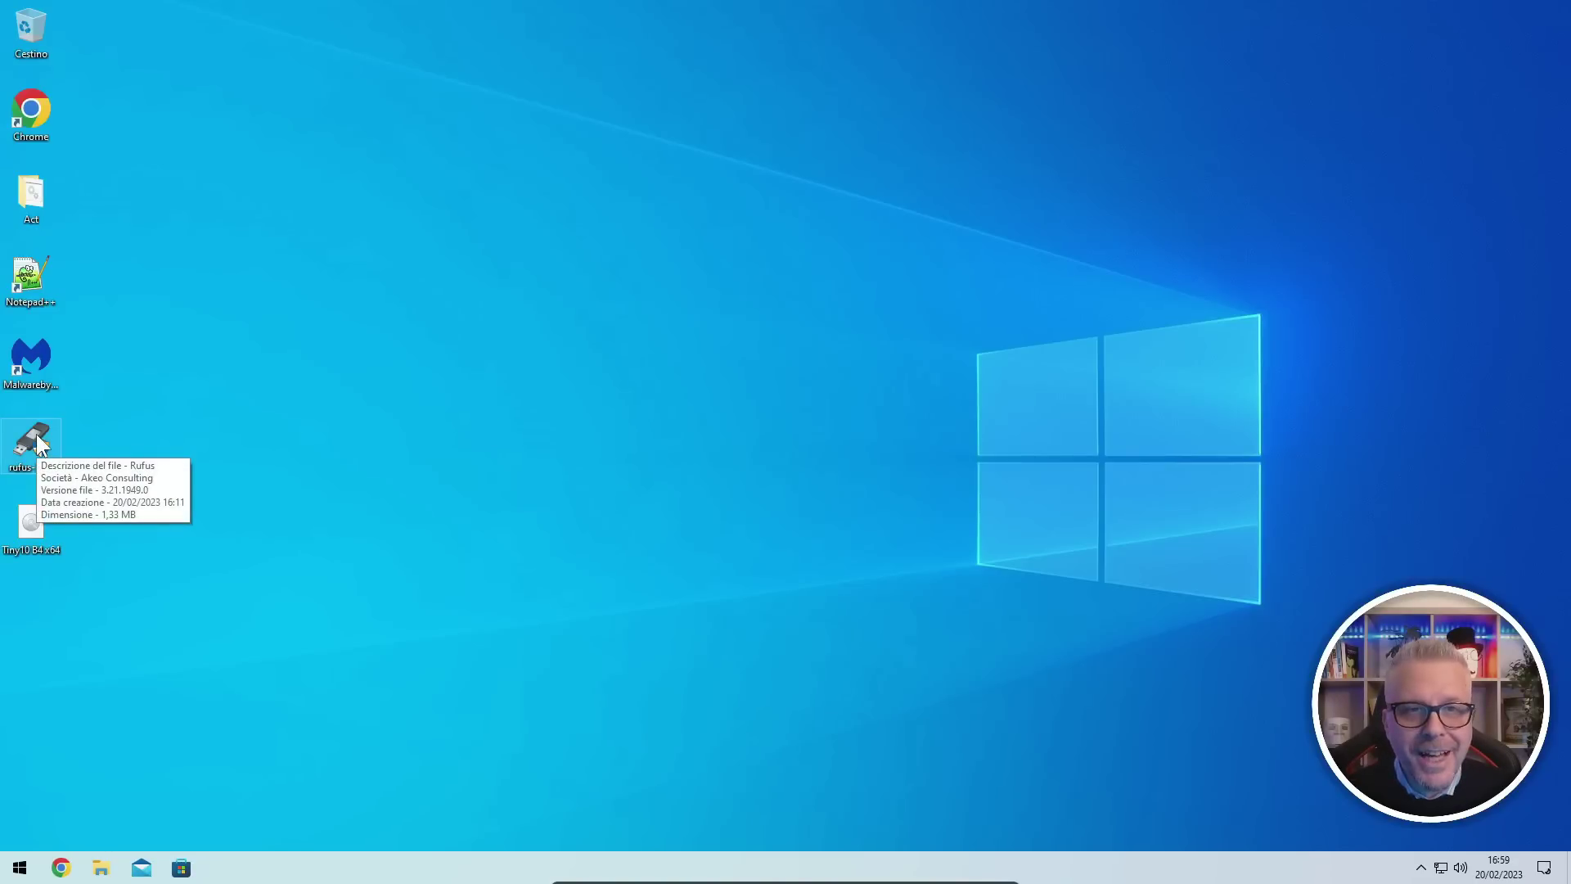
pyautogui.doubleClick(36, 433)
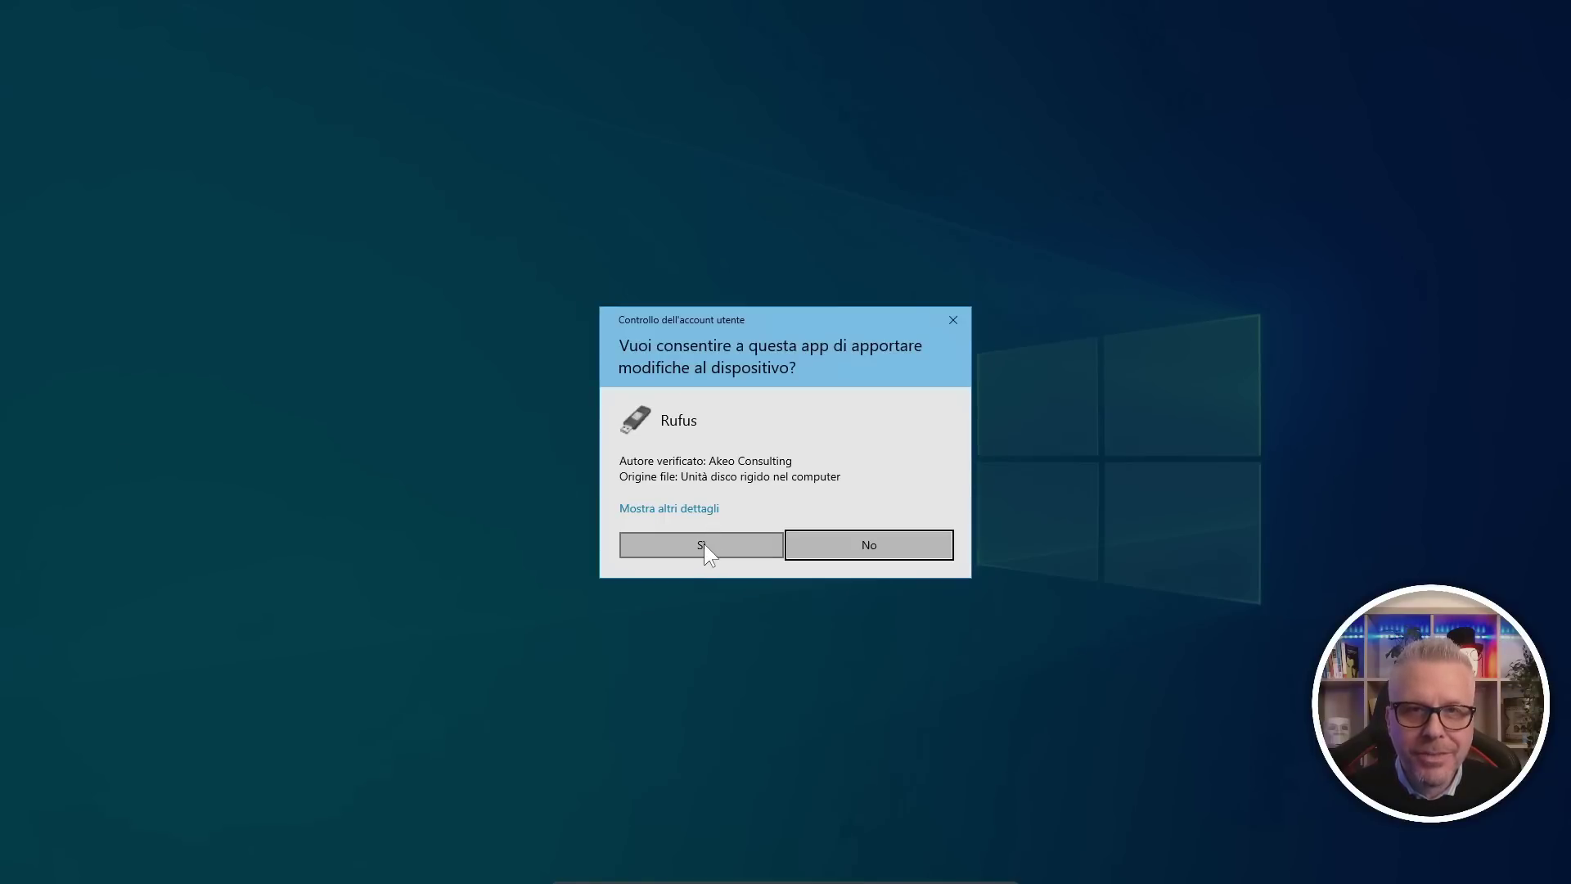
pyautogui.click(704, 543)
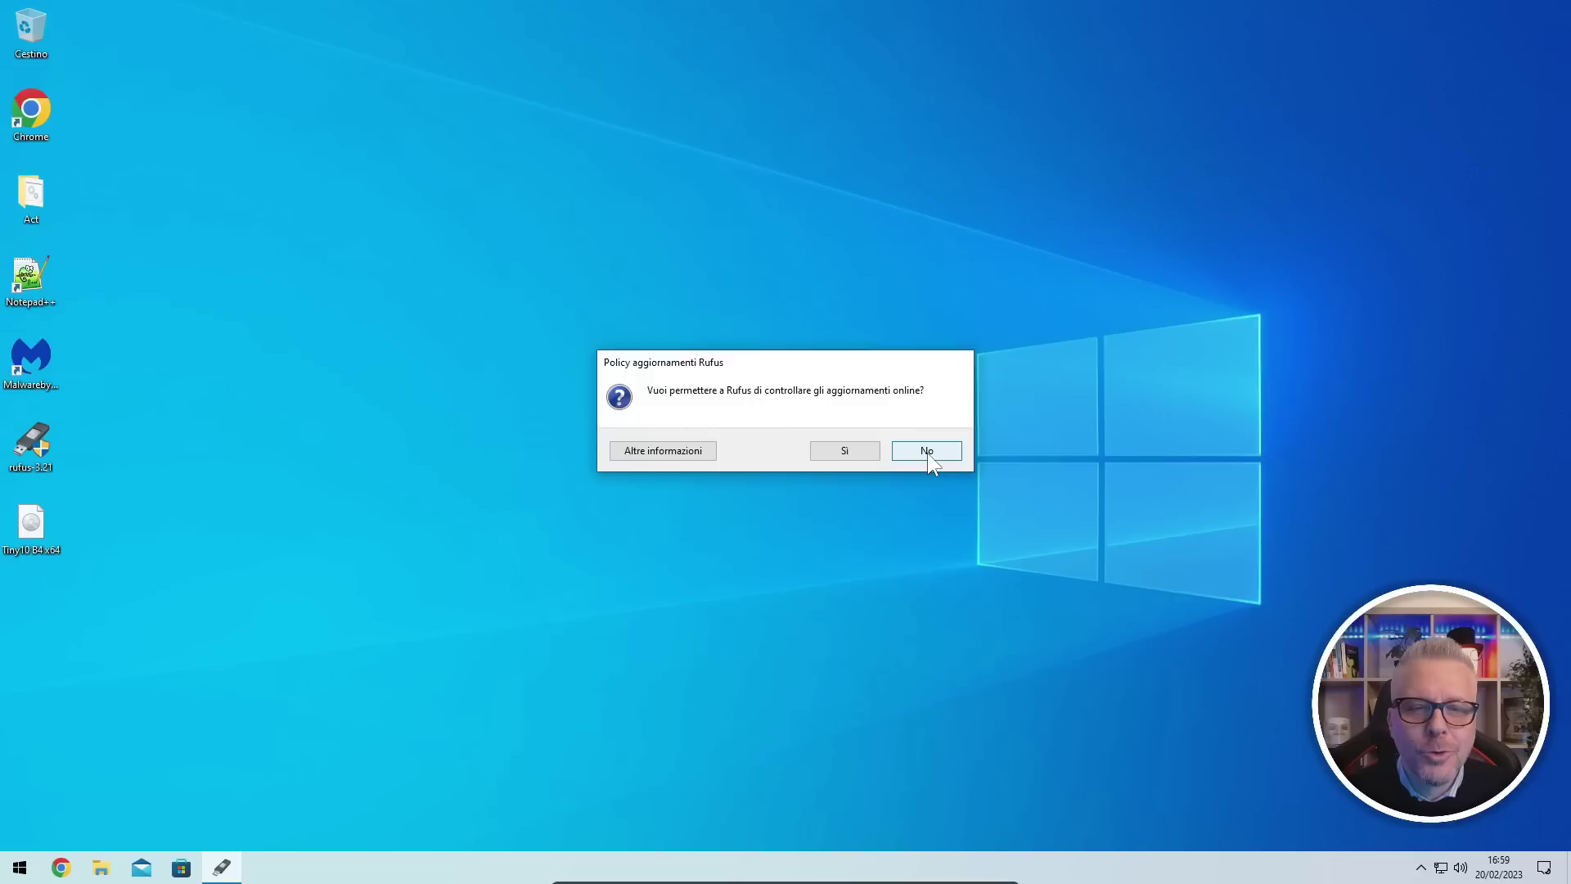
pyautogui.click(927, 452)
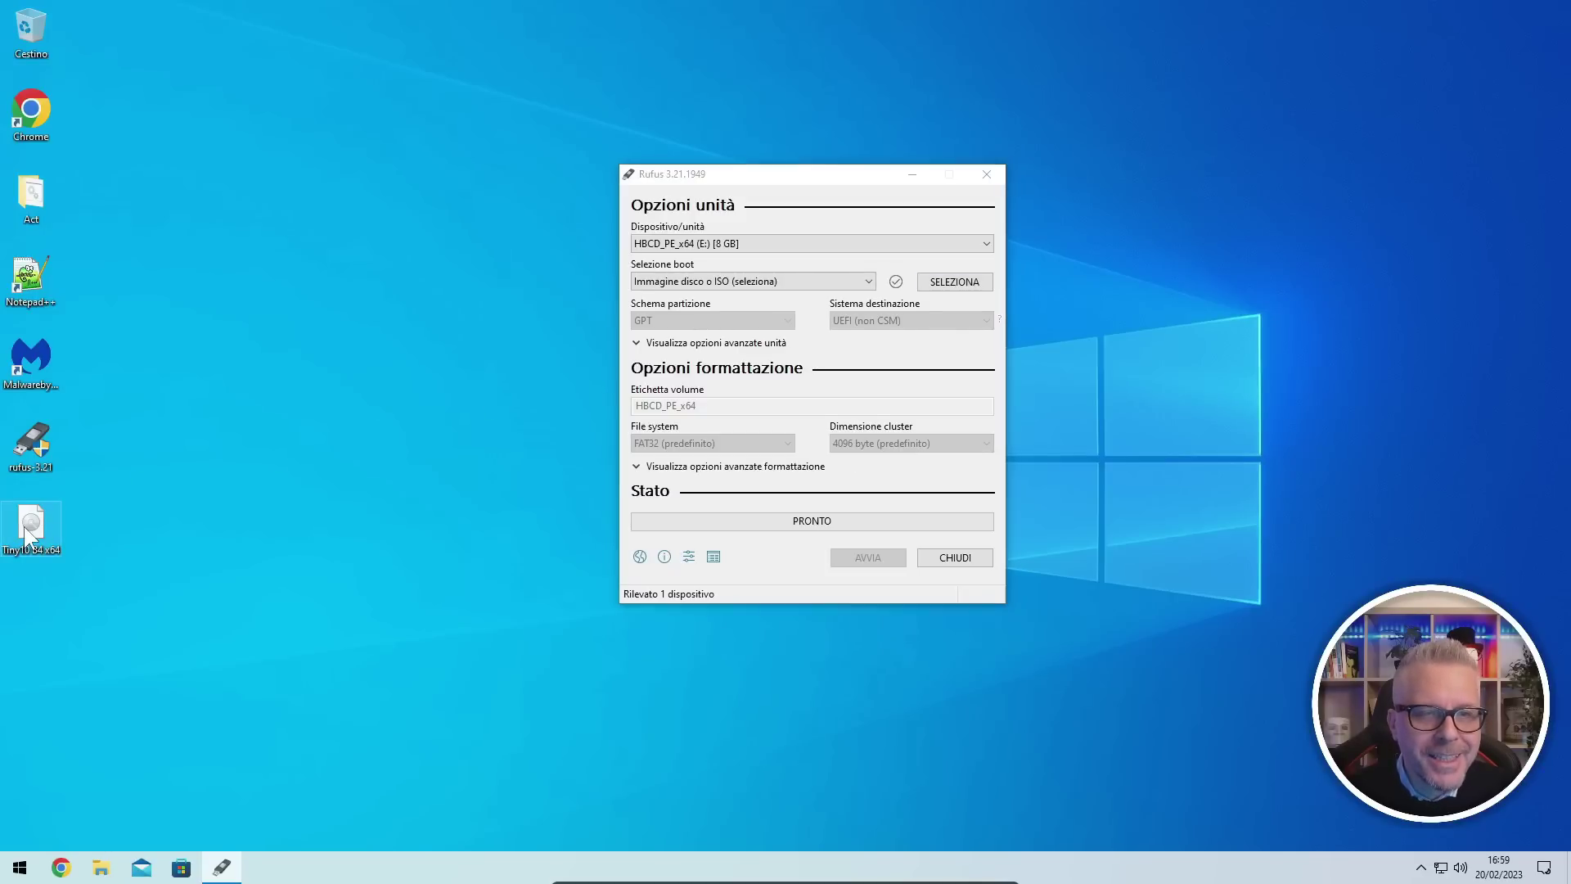
# - Load the Tiny10 B4 x64 ISO from the desktop as the boot image and start creating the USB drive
pyautogui.moveTo(26, 534); pyautogui.dragTo(794, 316)
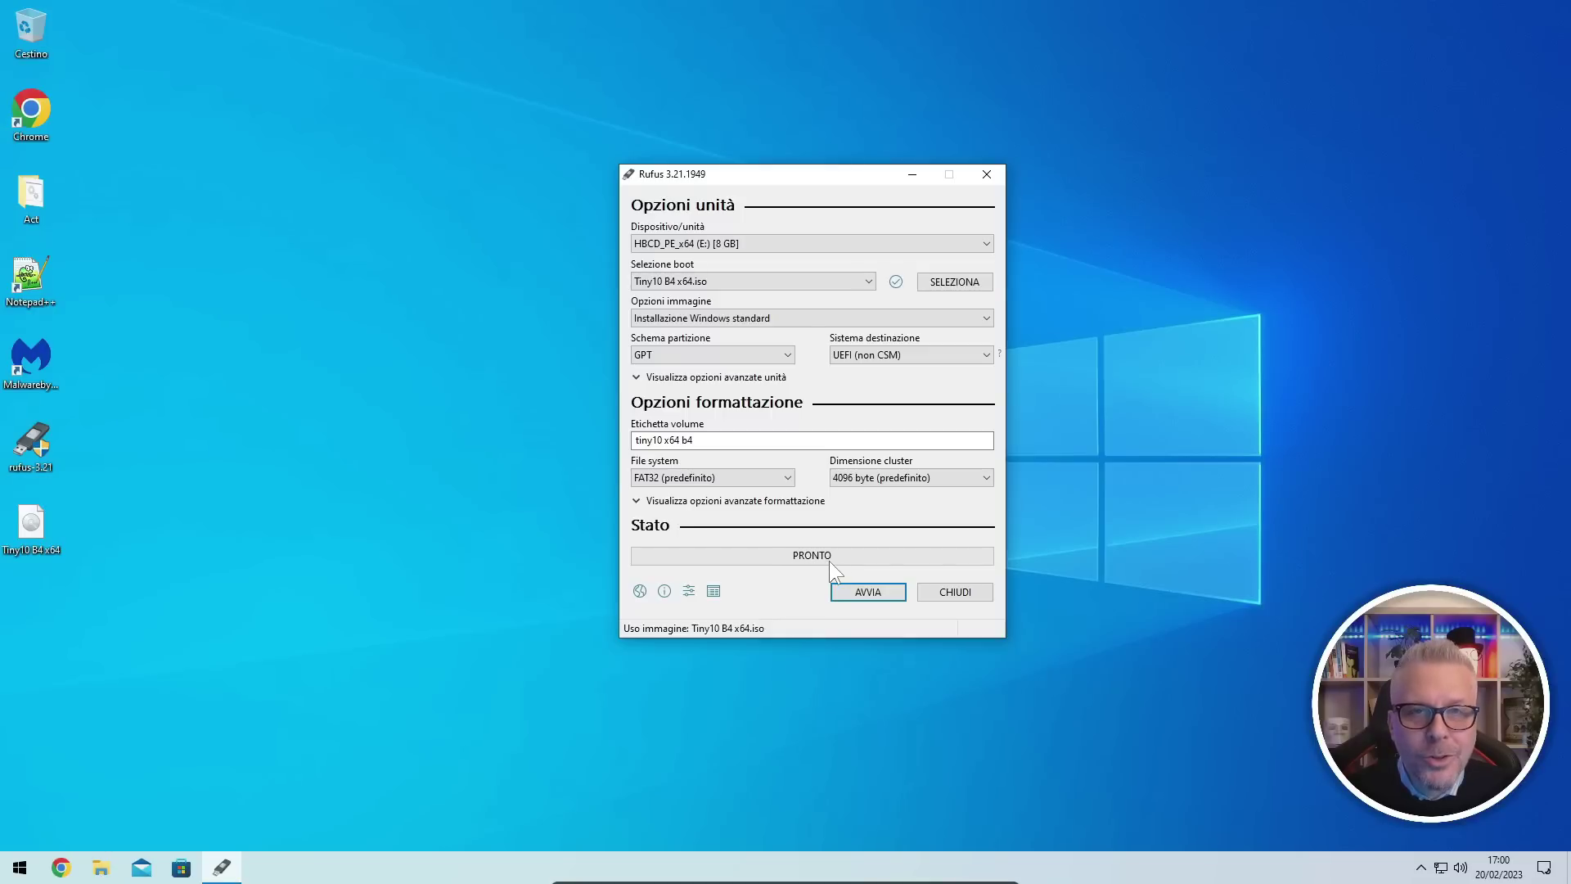
pyautogui.click(871, 594)
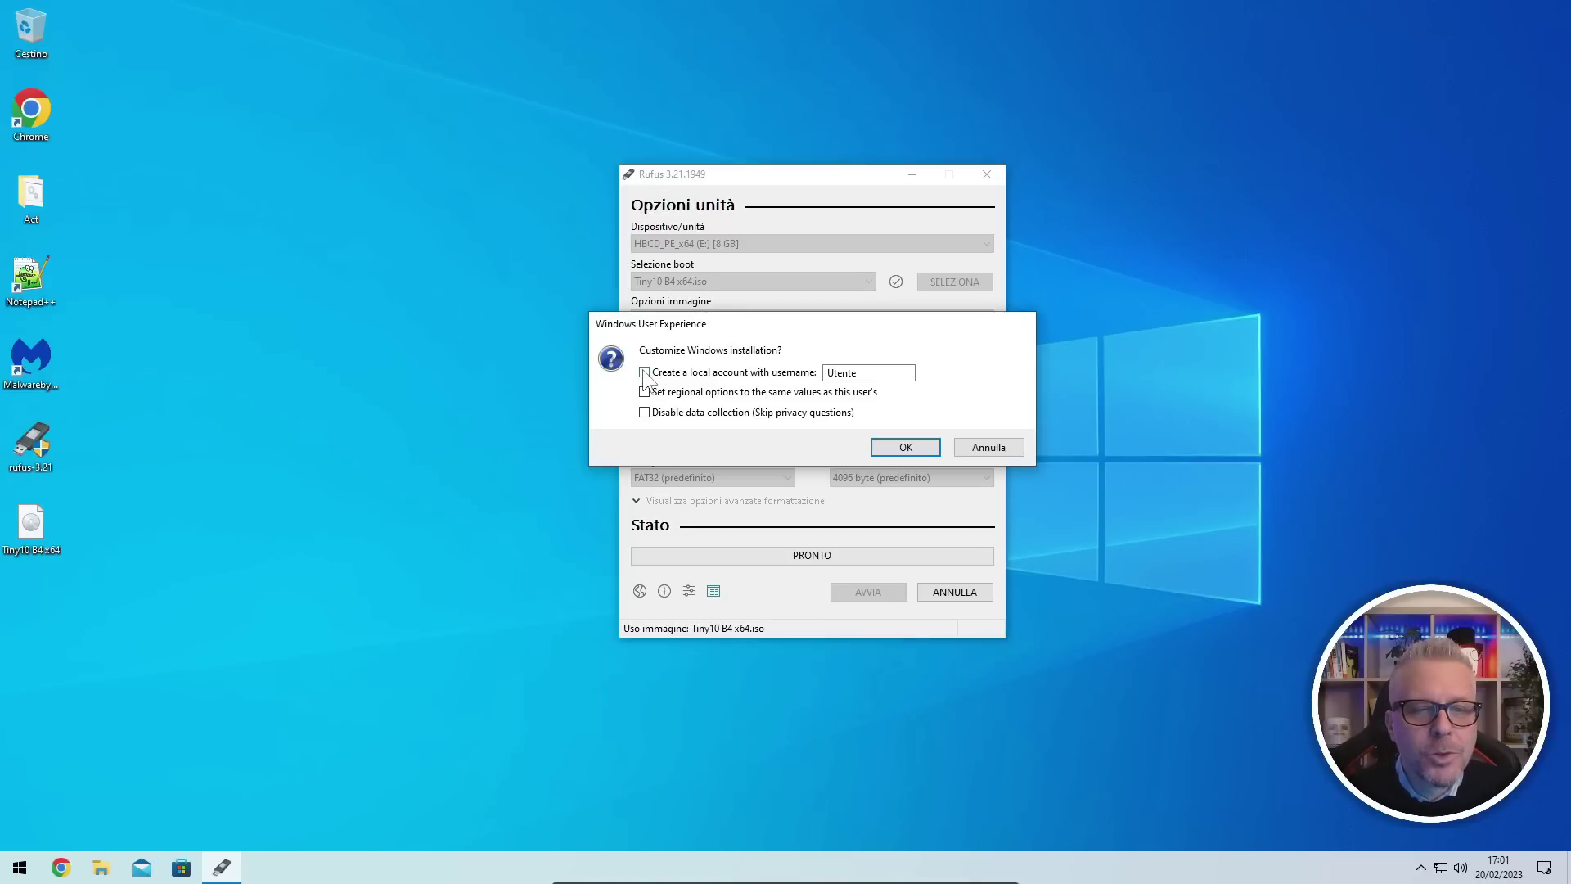
# - Customize the Windows installation with a local account under the user's first name, this user's regional options, and data collection disabled
pyautogui.click(810, 374)
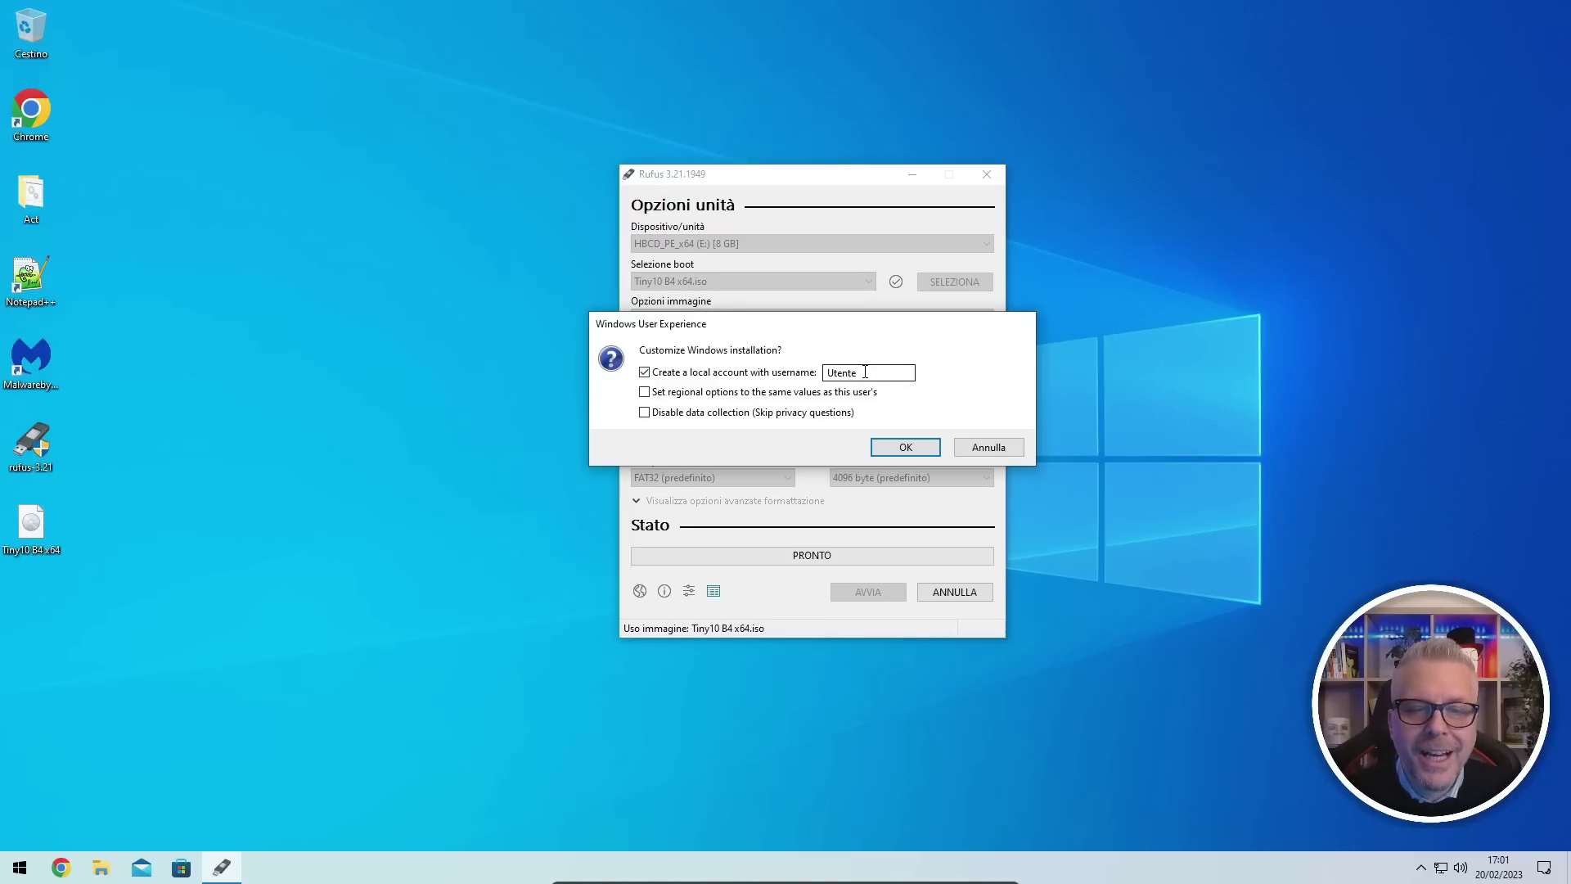
pyautogui.press('Tab')
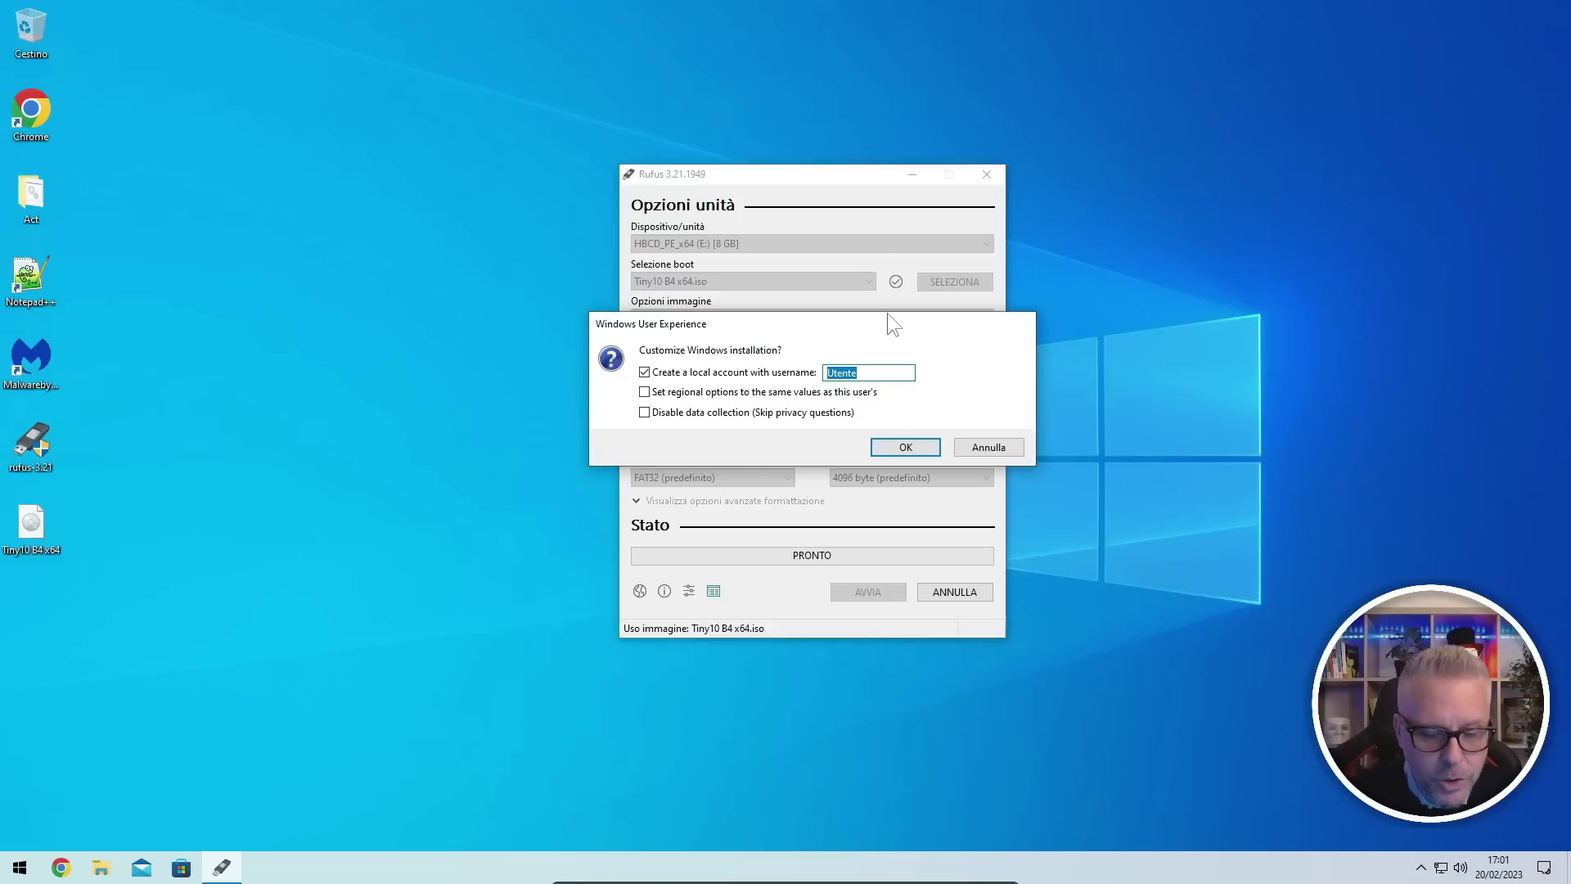
pyautogui.write('Vito')
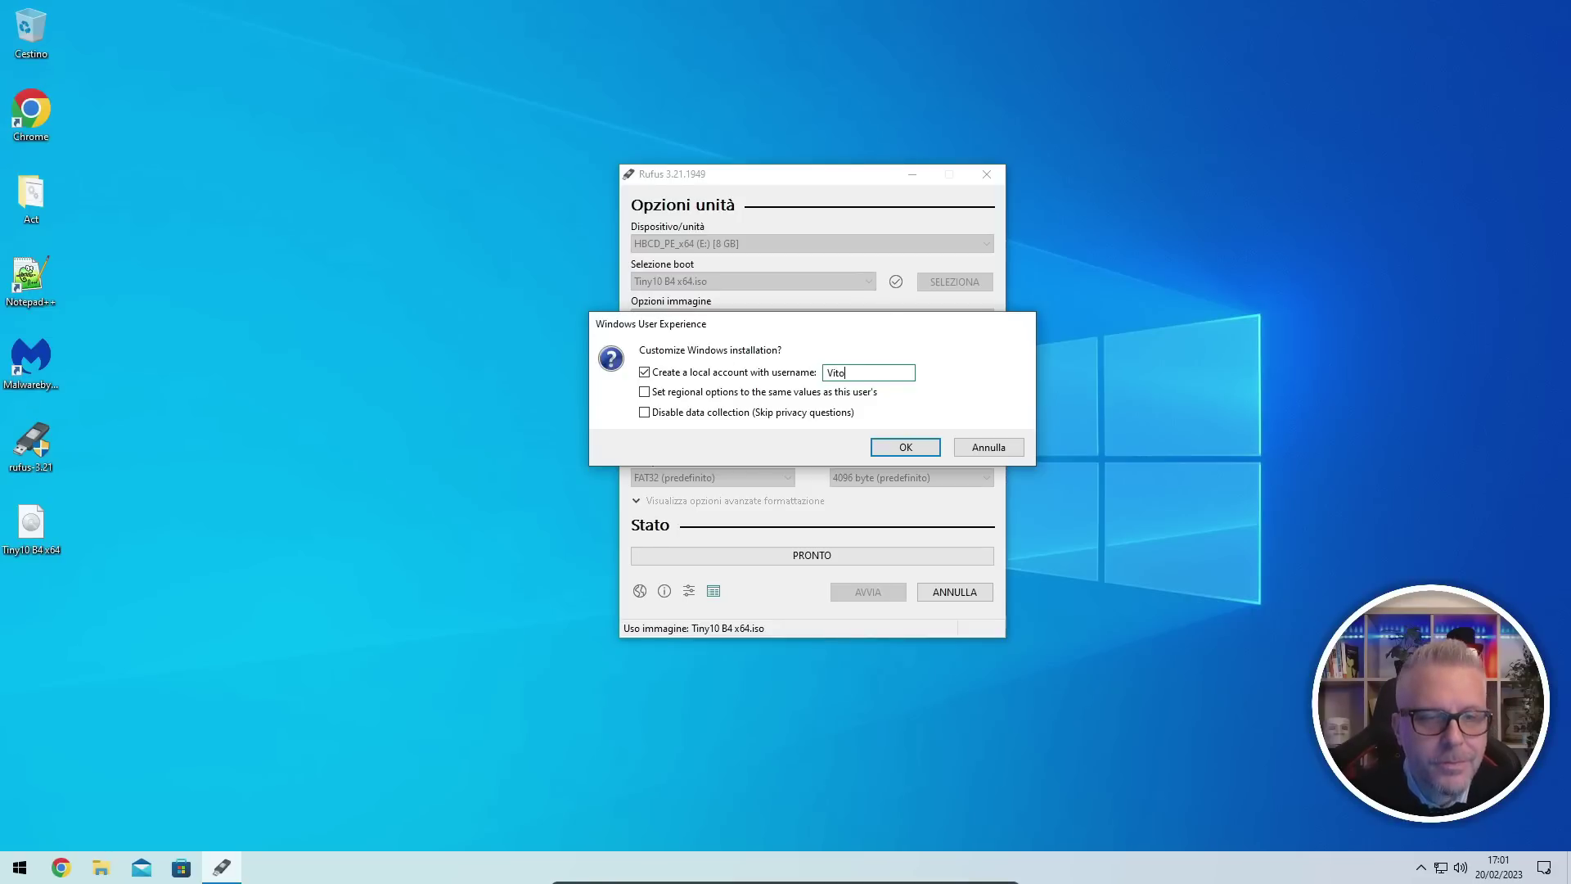
pyautogui.click(646, 393)
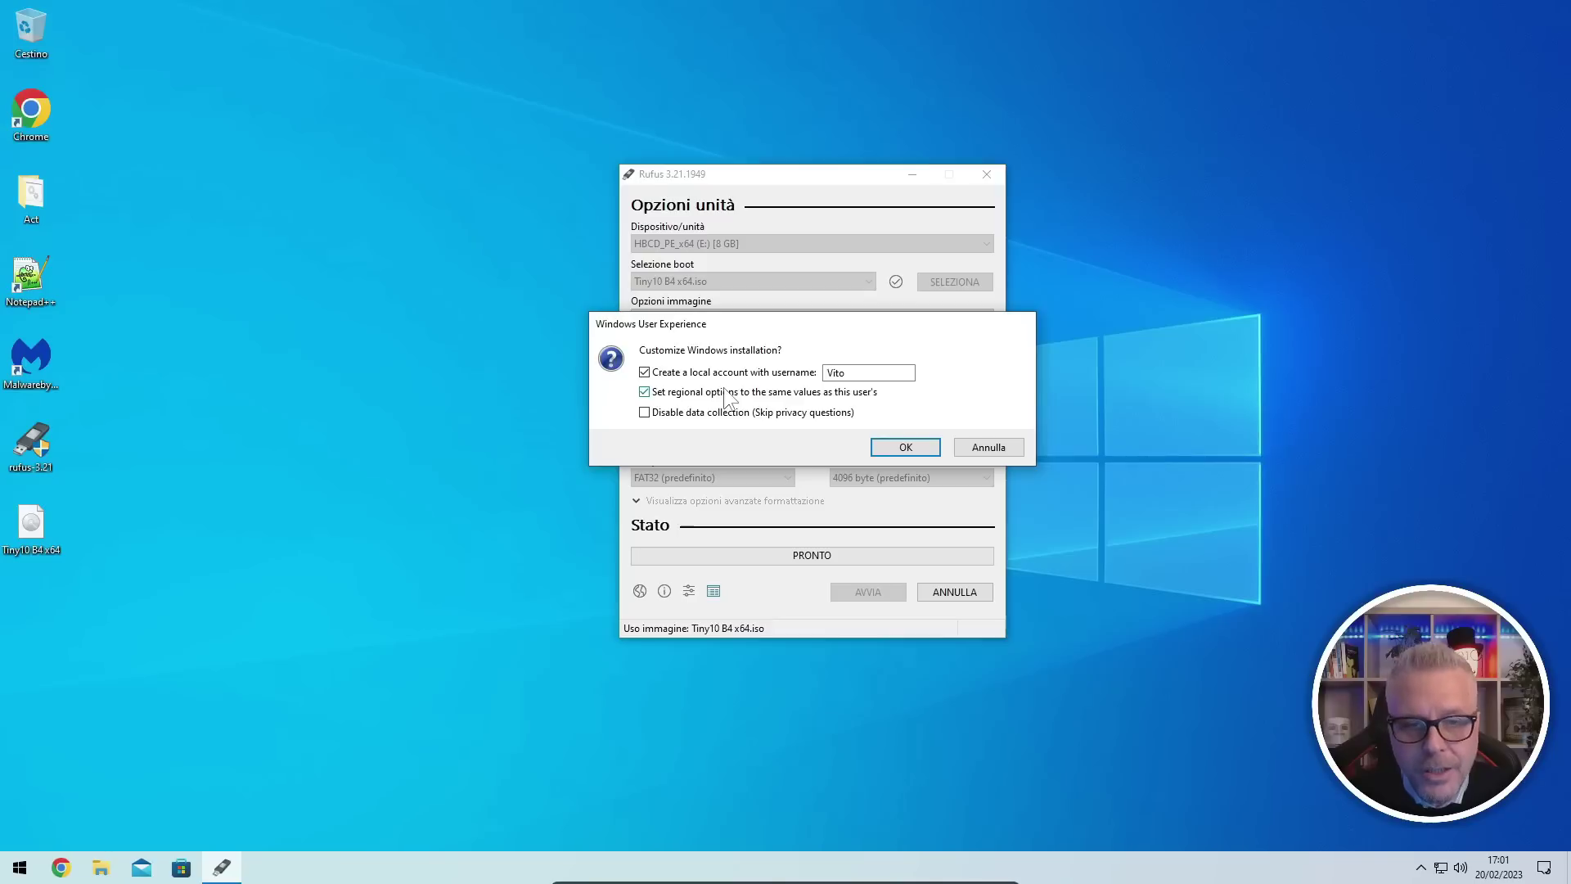
pyautogui.click(643, 413)
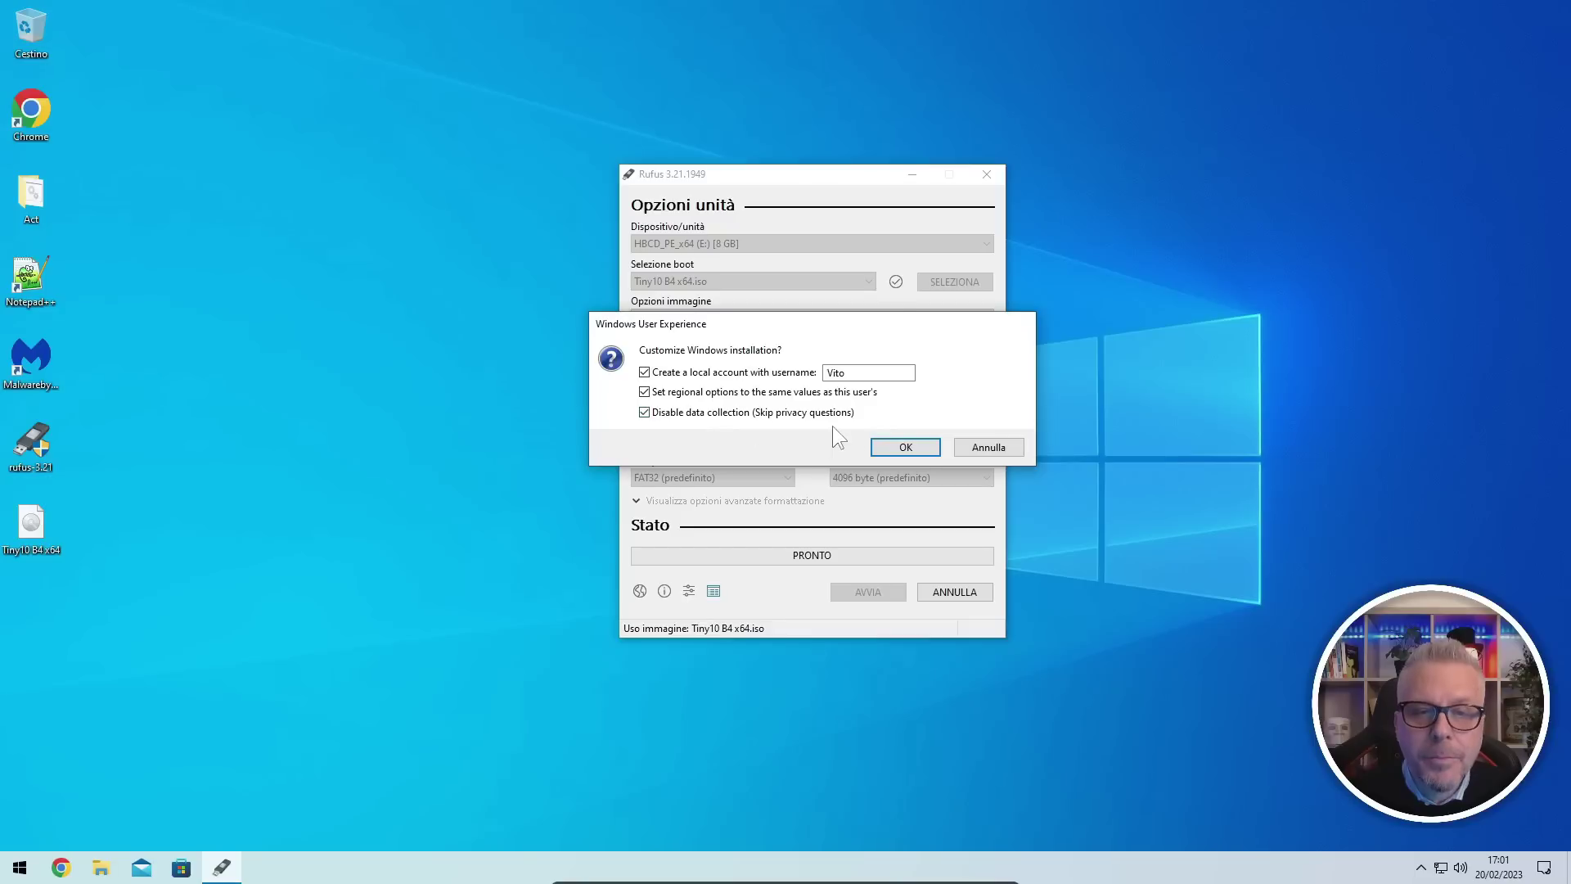
pyautogui.click(918, 447)
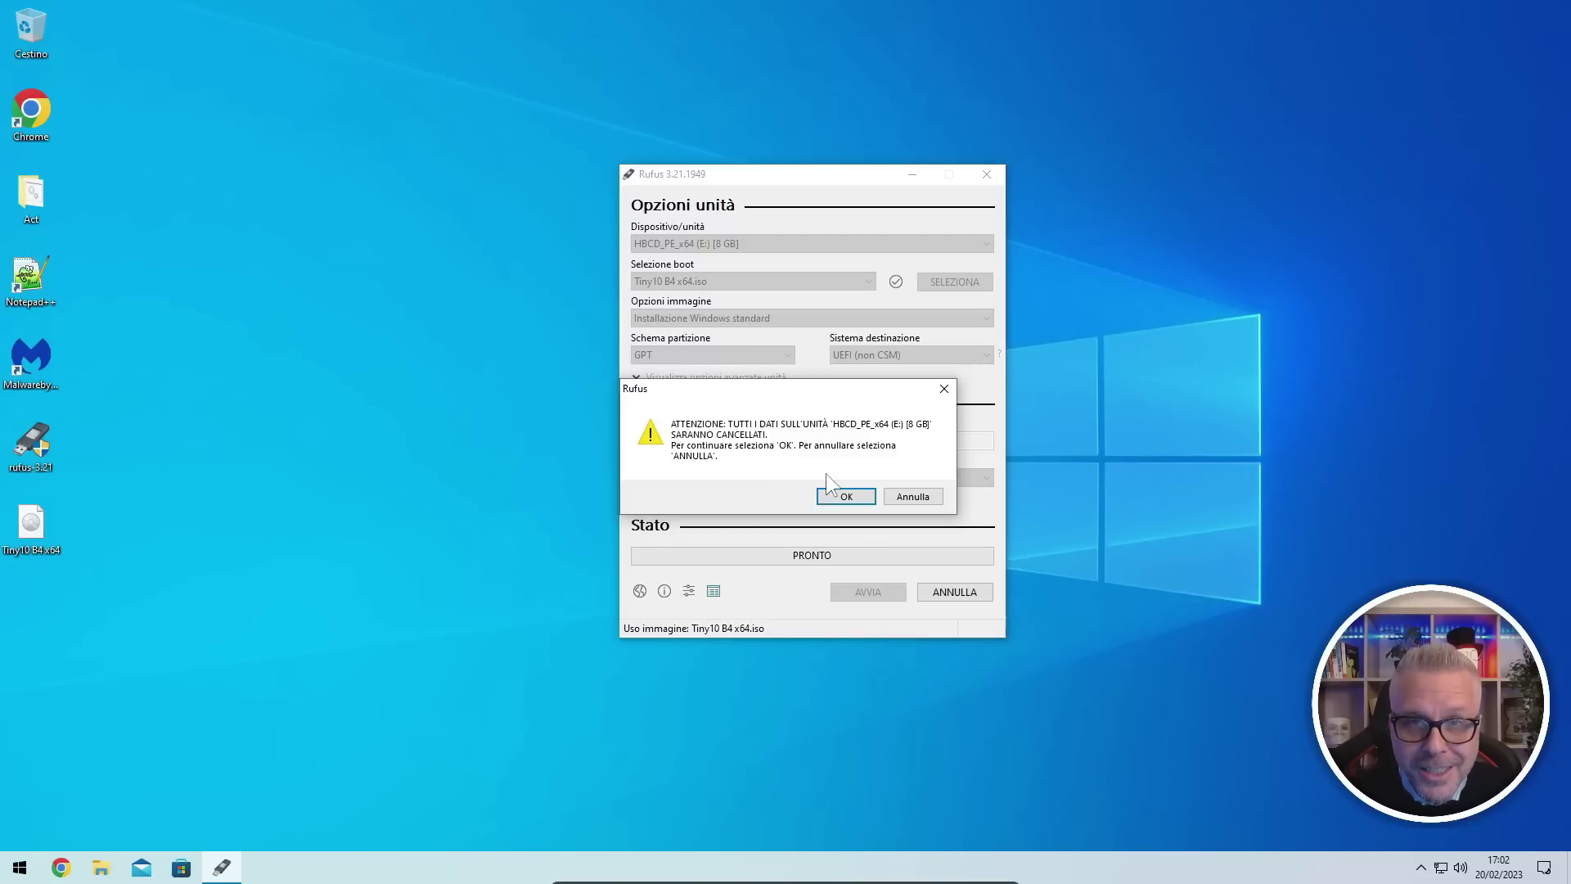
# - Confirm erasing the 8 GB USB drive to write the image, and close Rufus once it finishes
pyautogui.click(846, 496)
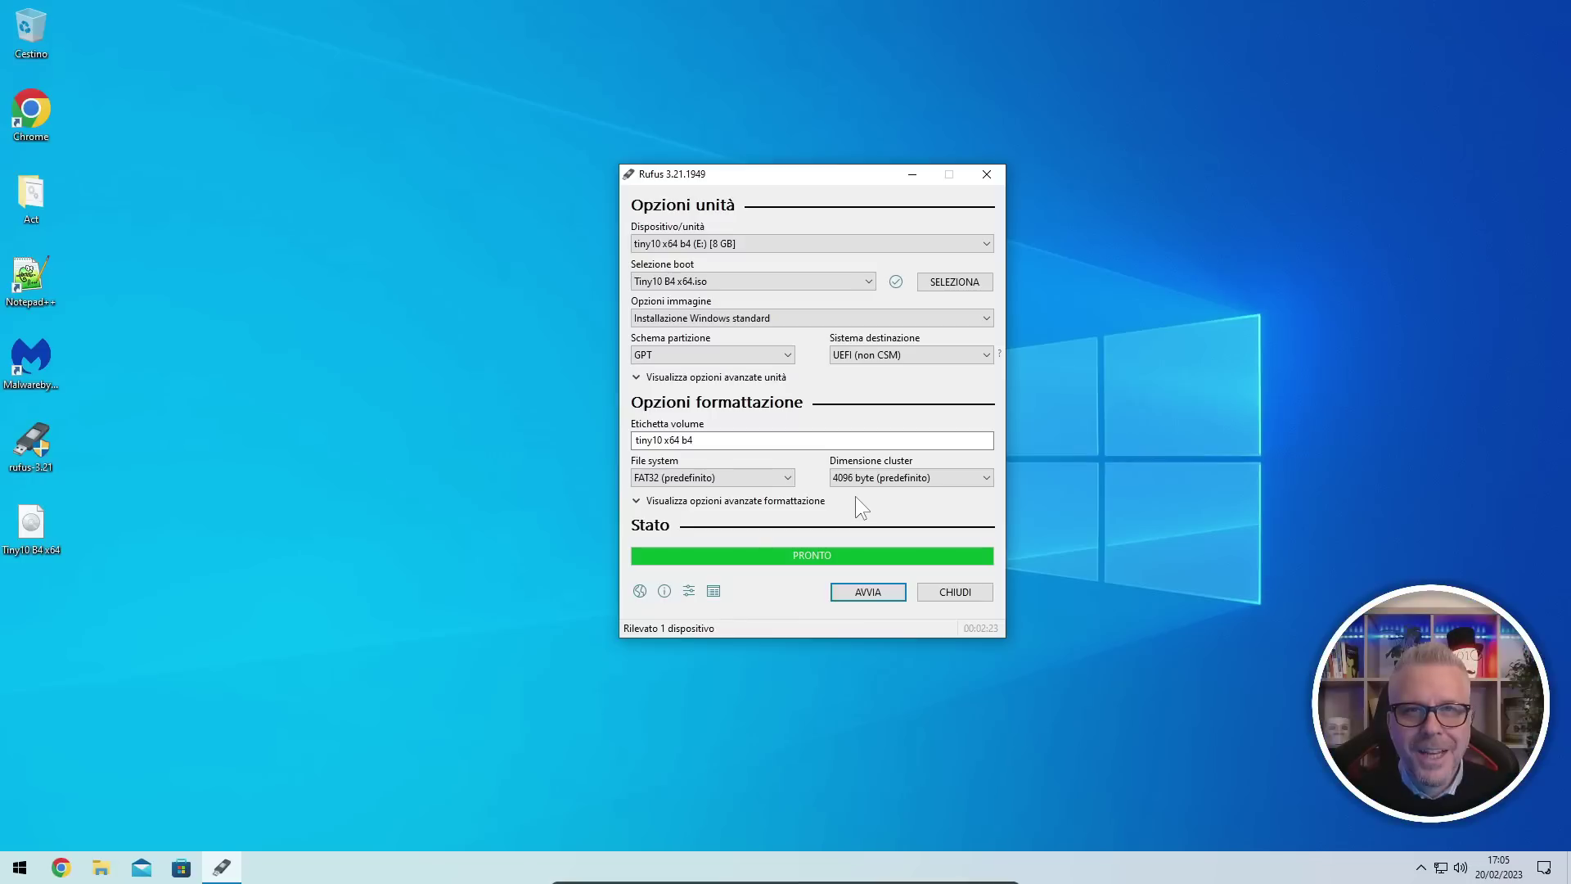
pyautogui.click(953, 593)
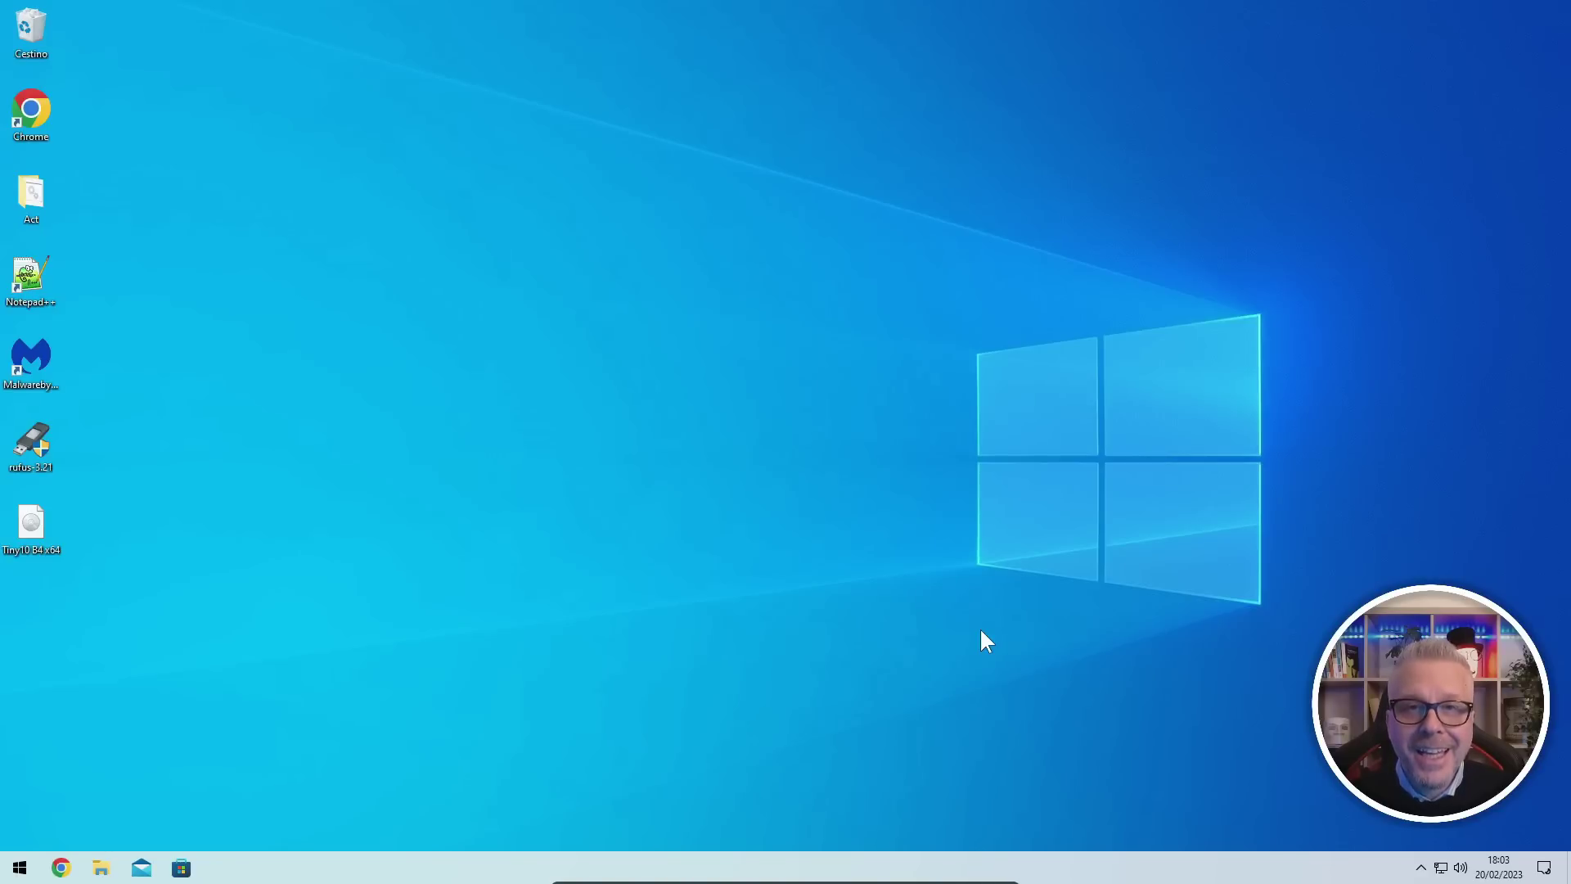
# - Open Chrome, search for "scaricare chrome", and download the Chrome installer from Google's official page
pyautogui.doubleClick(30, 113)
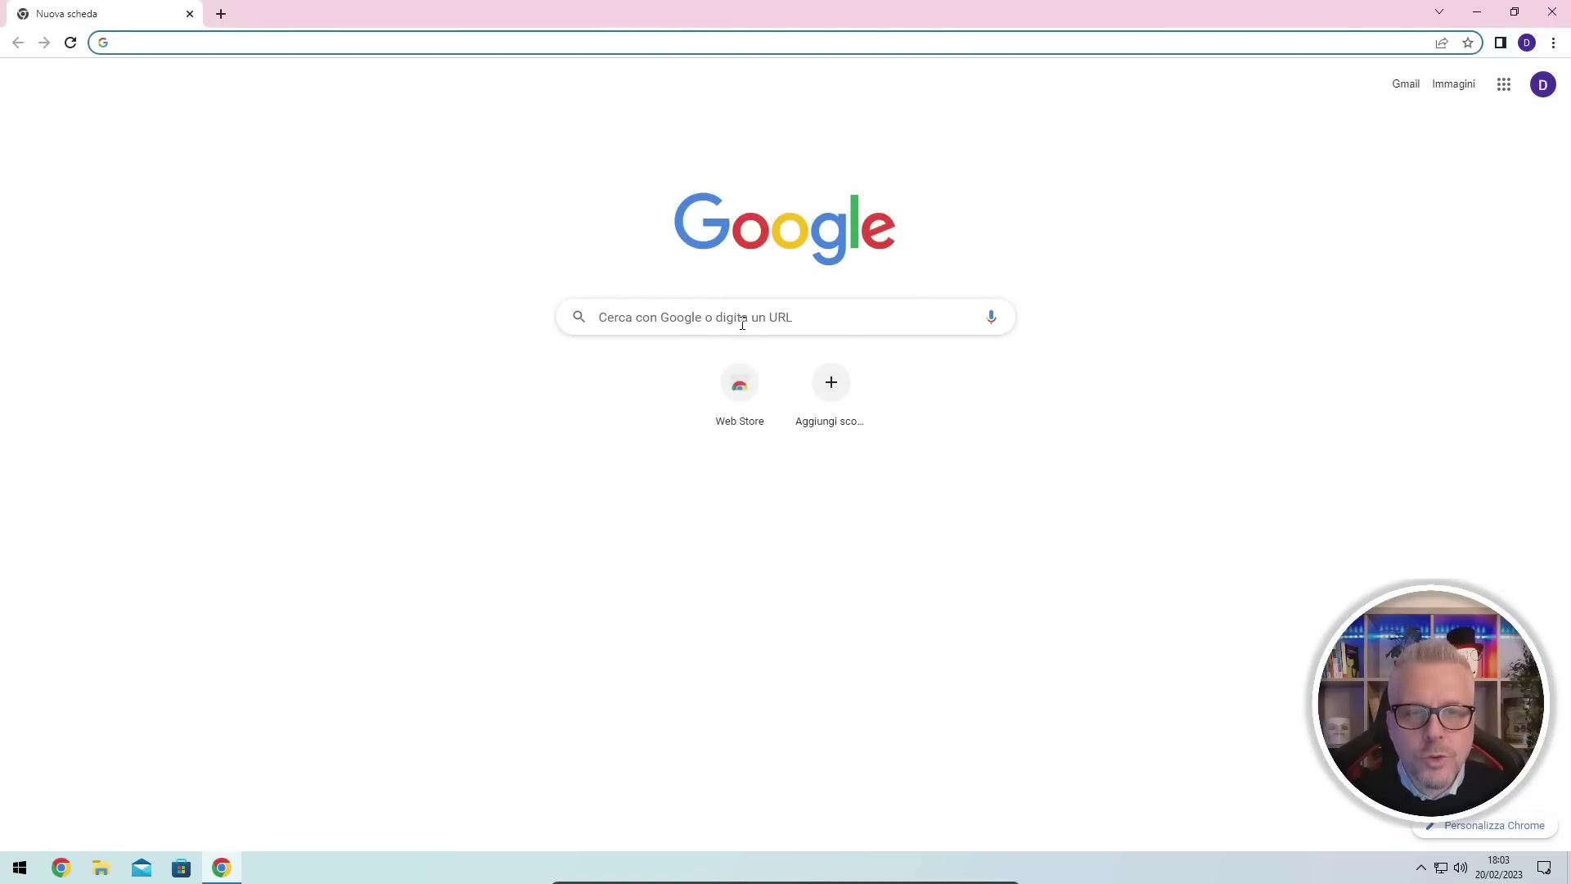
pyautogui.click(747, 319)
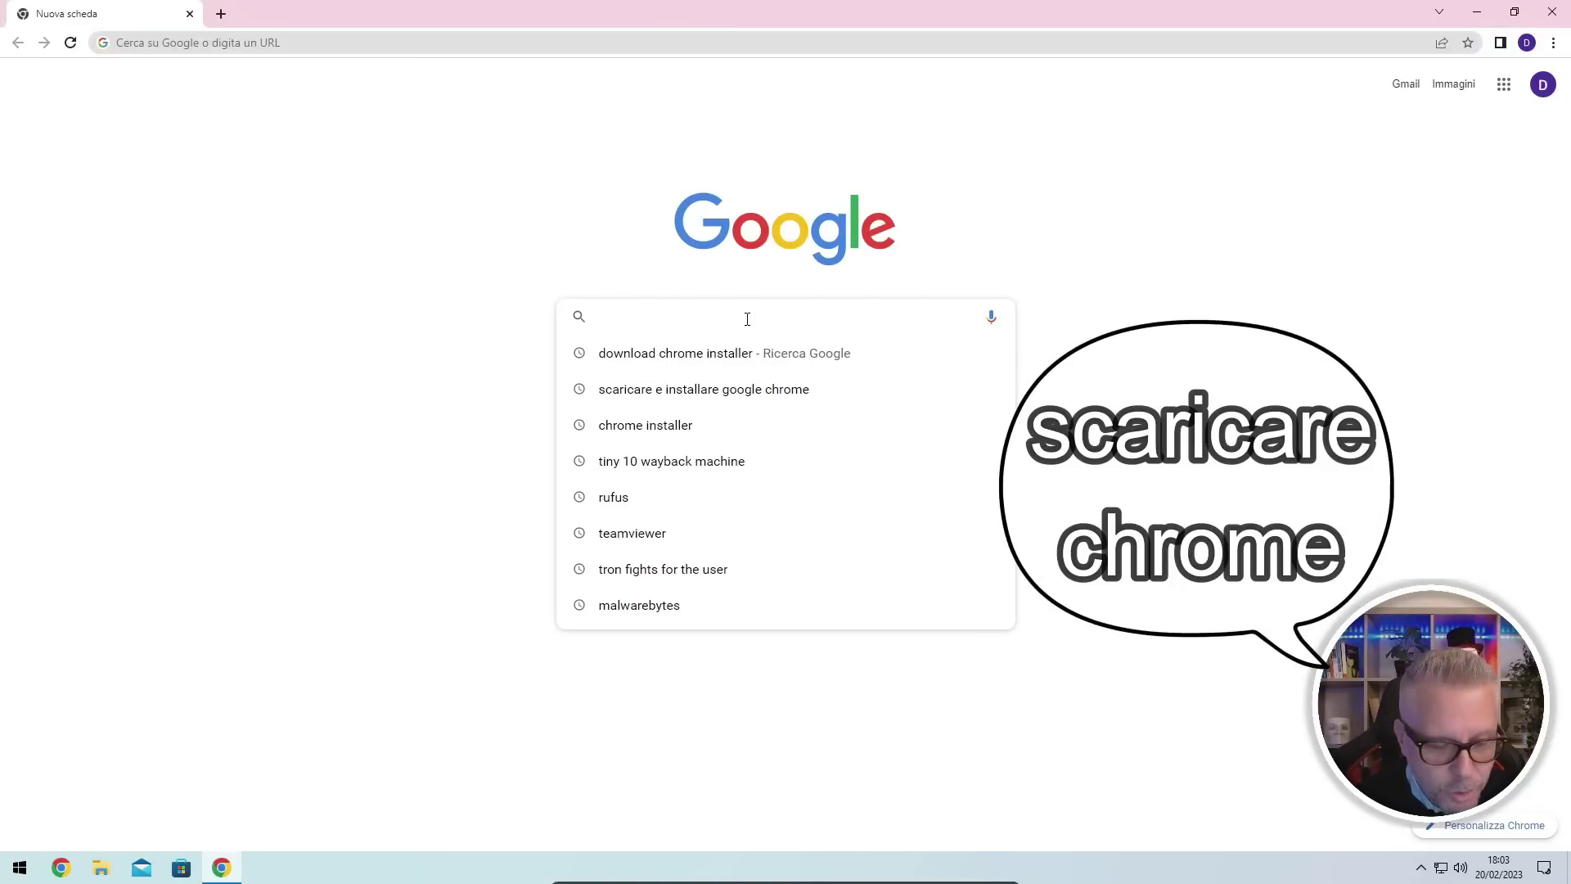
pyautogui.write('scarica')
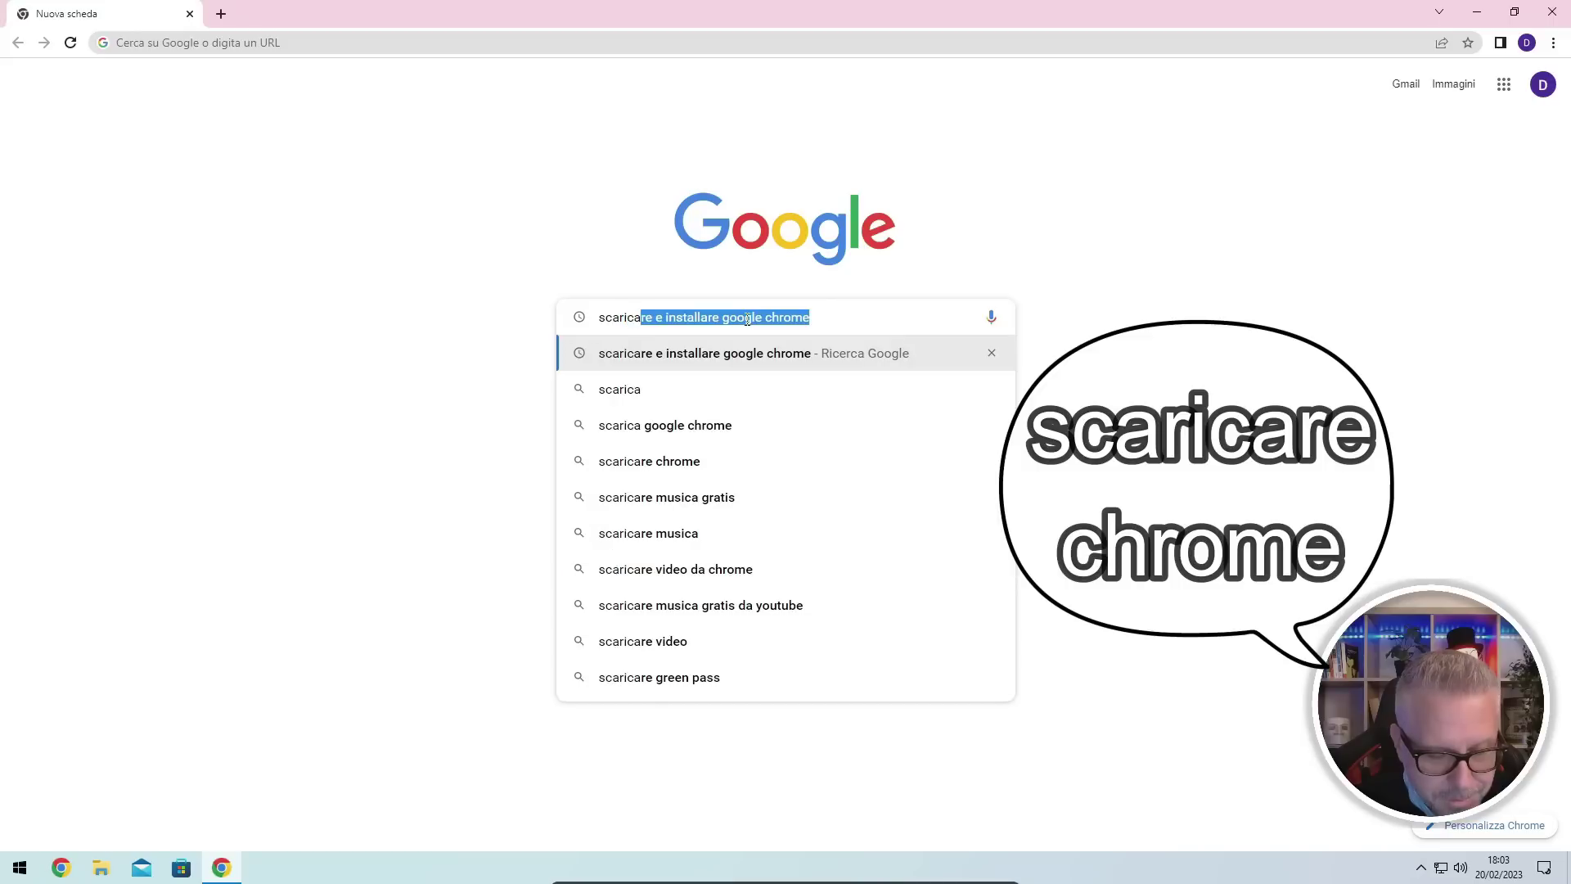
pyautogui.write('re chrom')
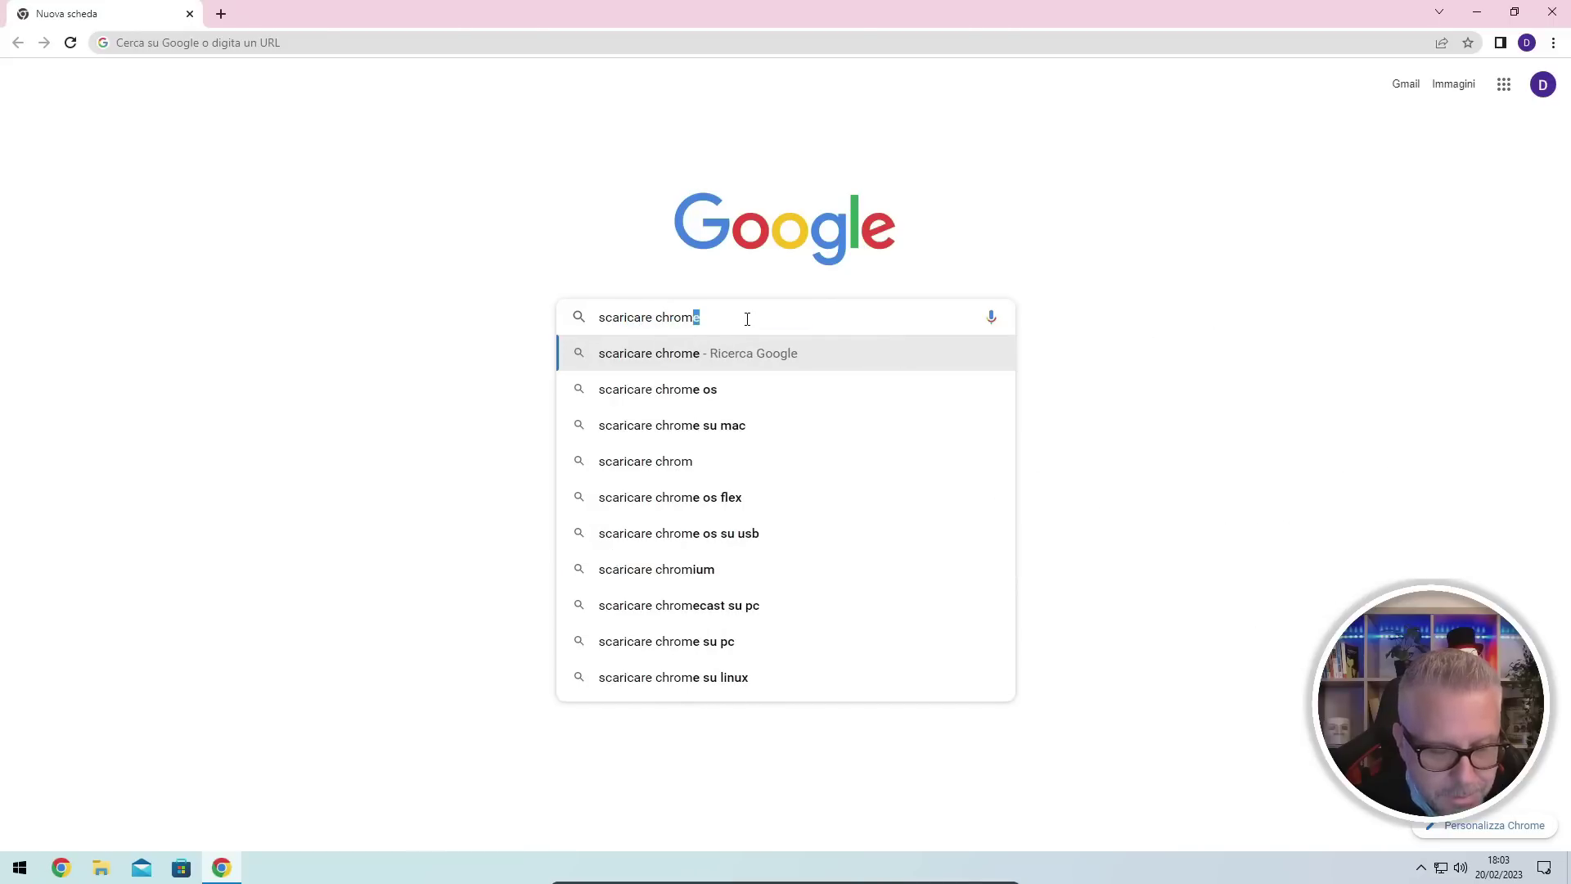
pyautogui.press('Return')
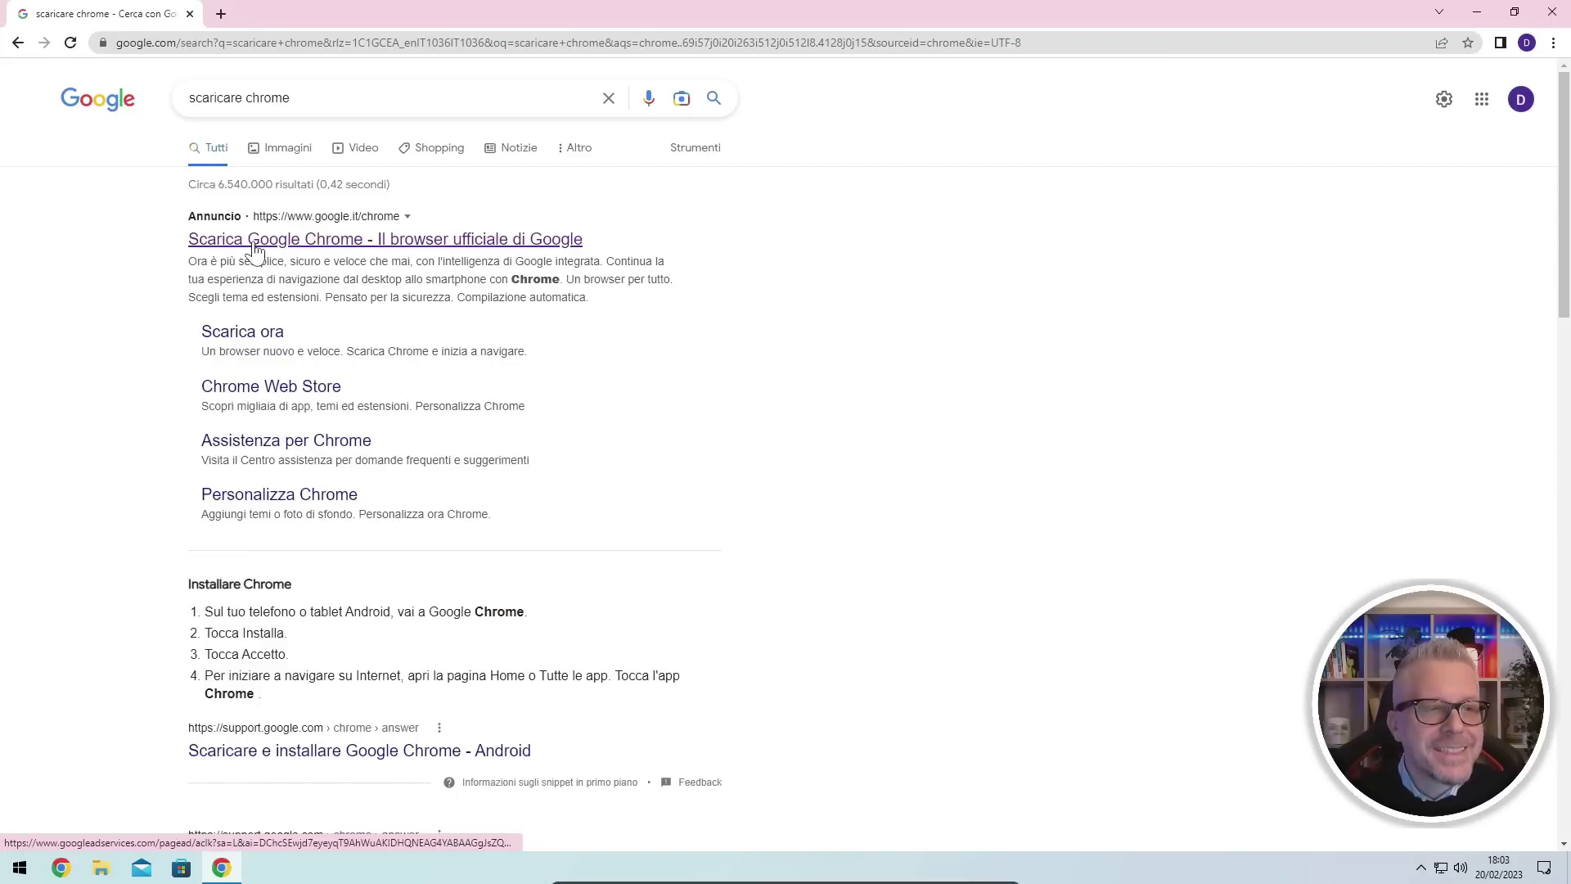
pyautogui.click(240, 342)
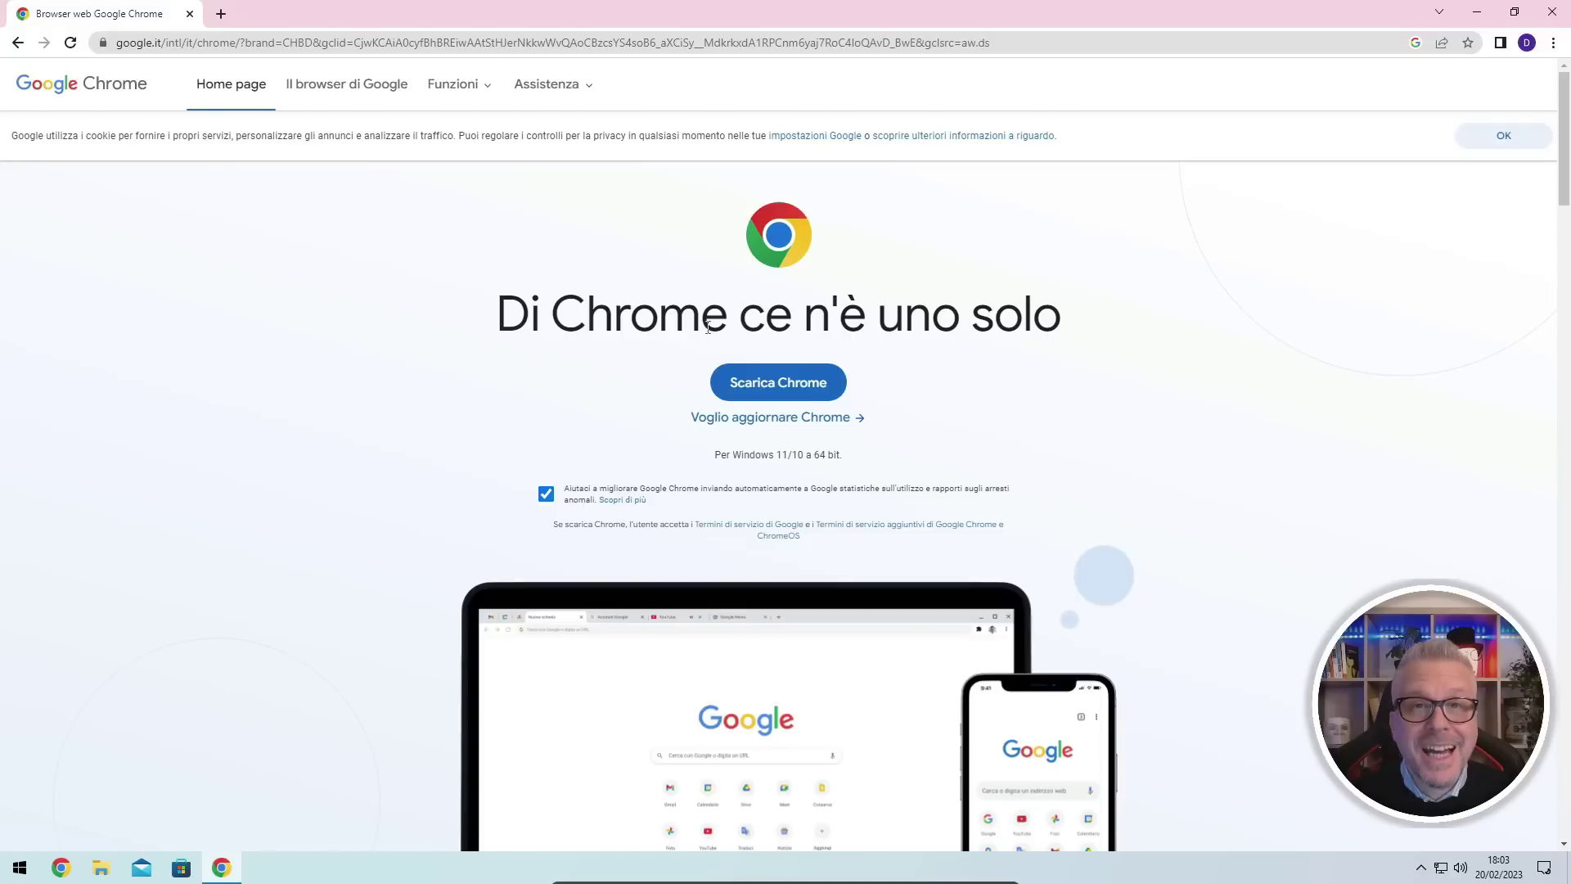
pyautogui.click(771, 383)
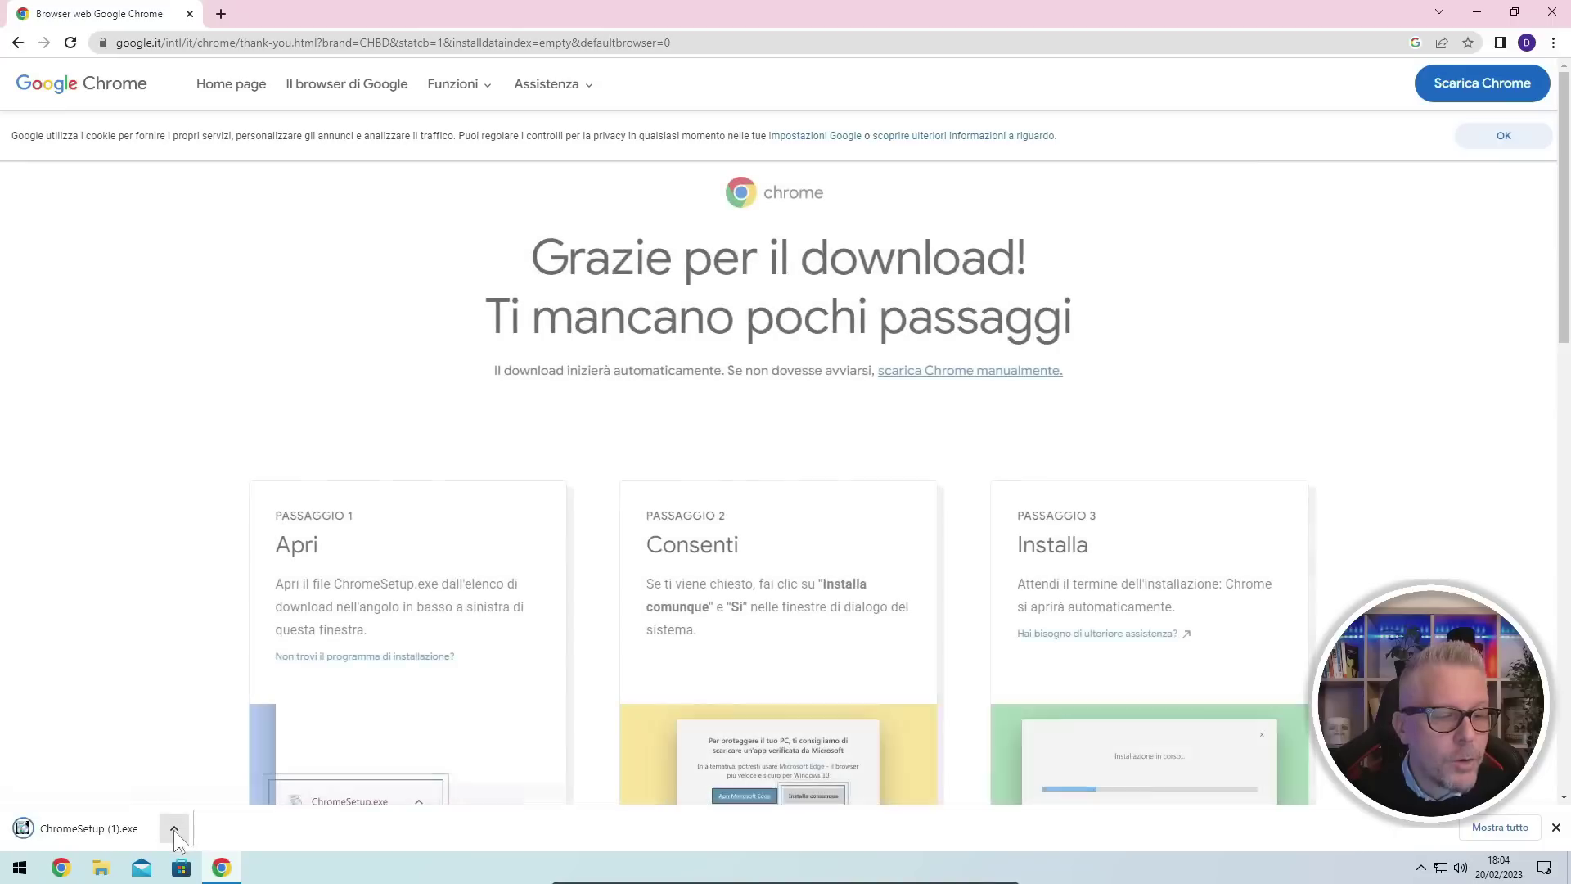
# - Show the downloaded installer in its folder, copy ChromeSetup to the tiny10 x64 b4 (E:) drive, check it there, and close the windows
pyautogui.click(173, 830)
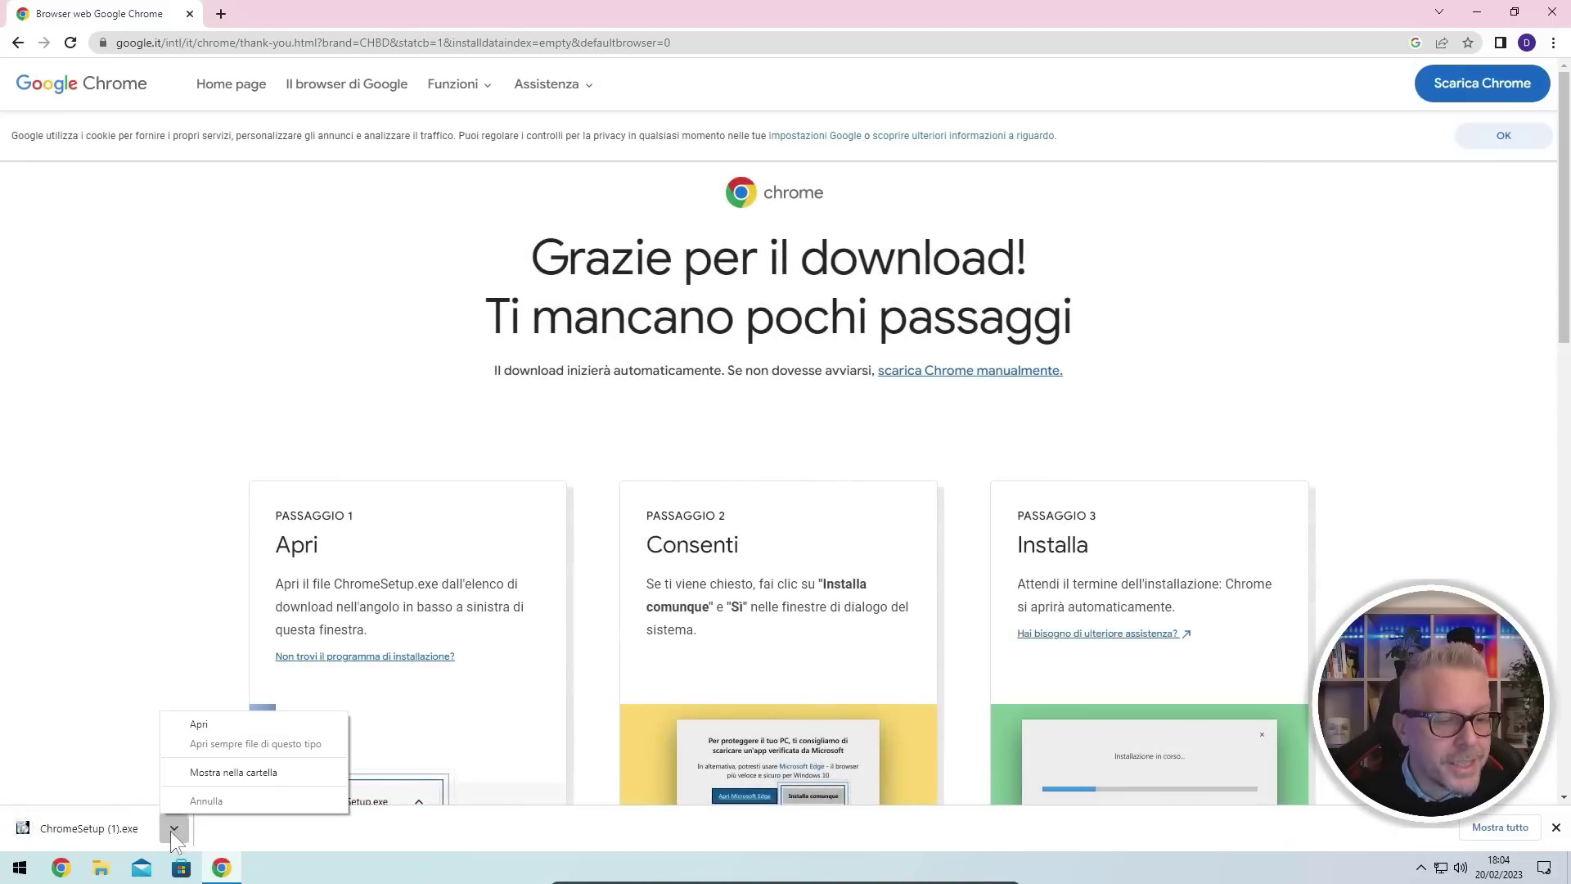
pyautogui.click(239, 774)
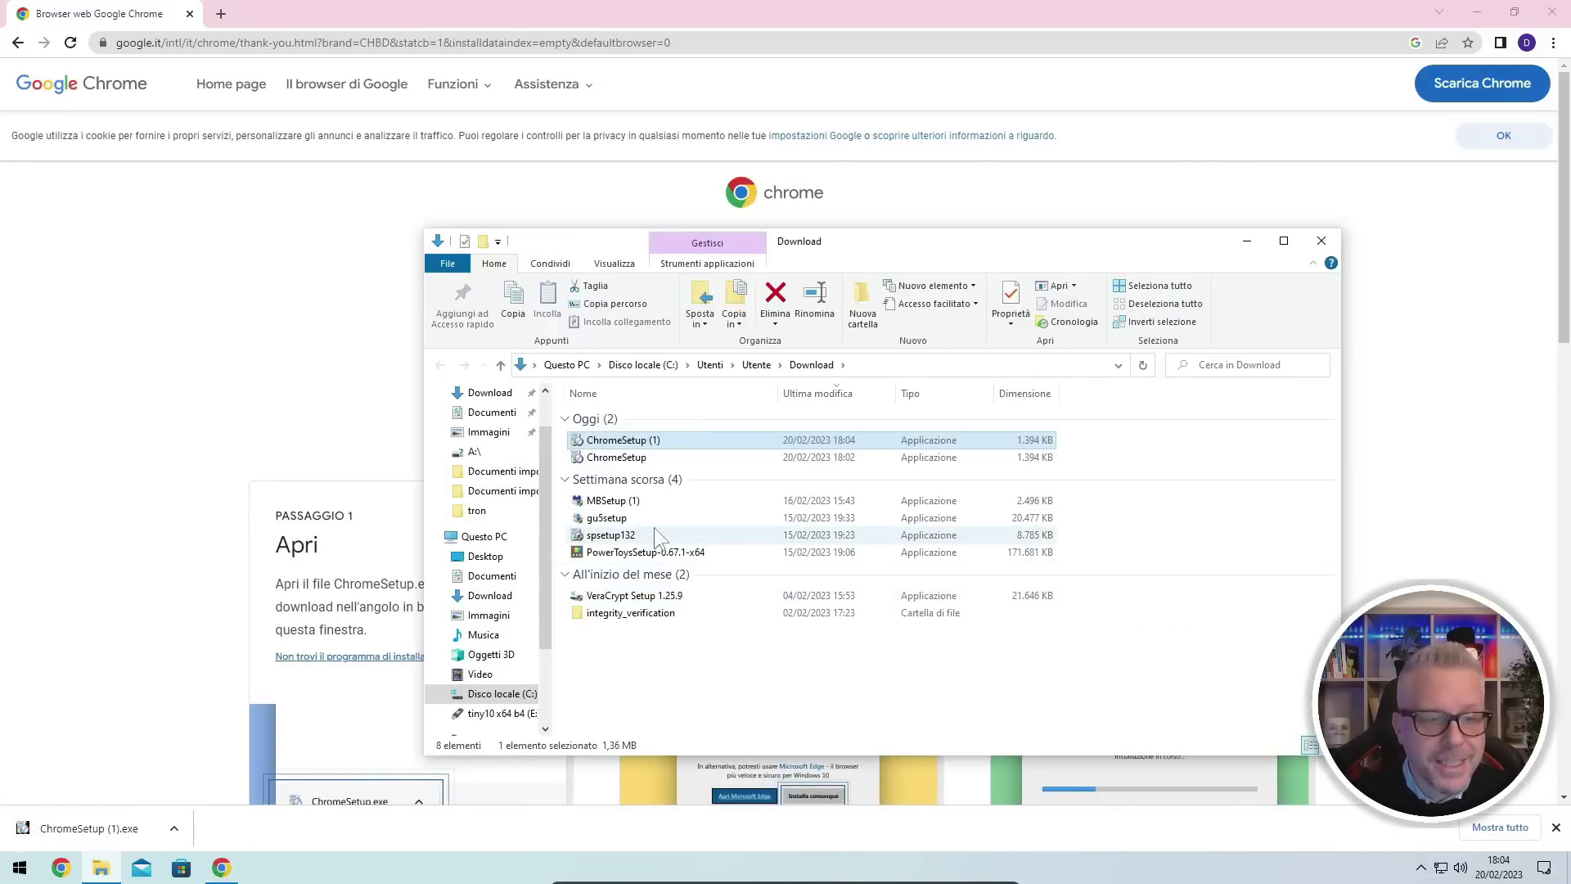
pyautogui.scroll(-1, 518, 671)
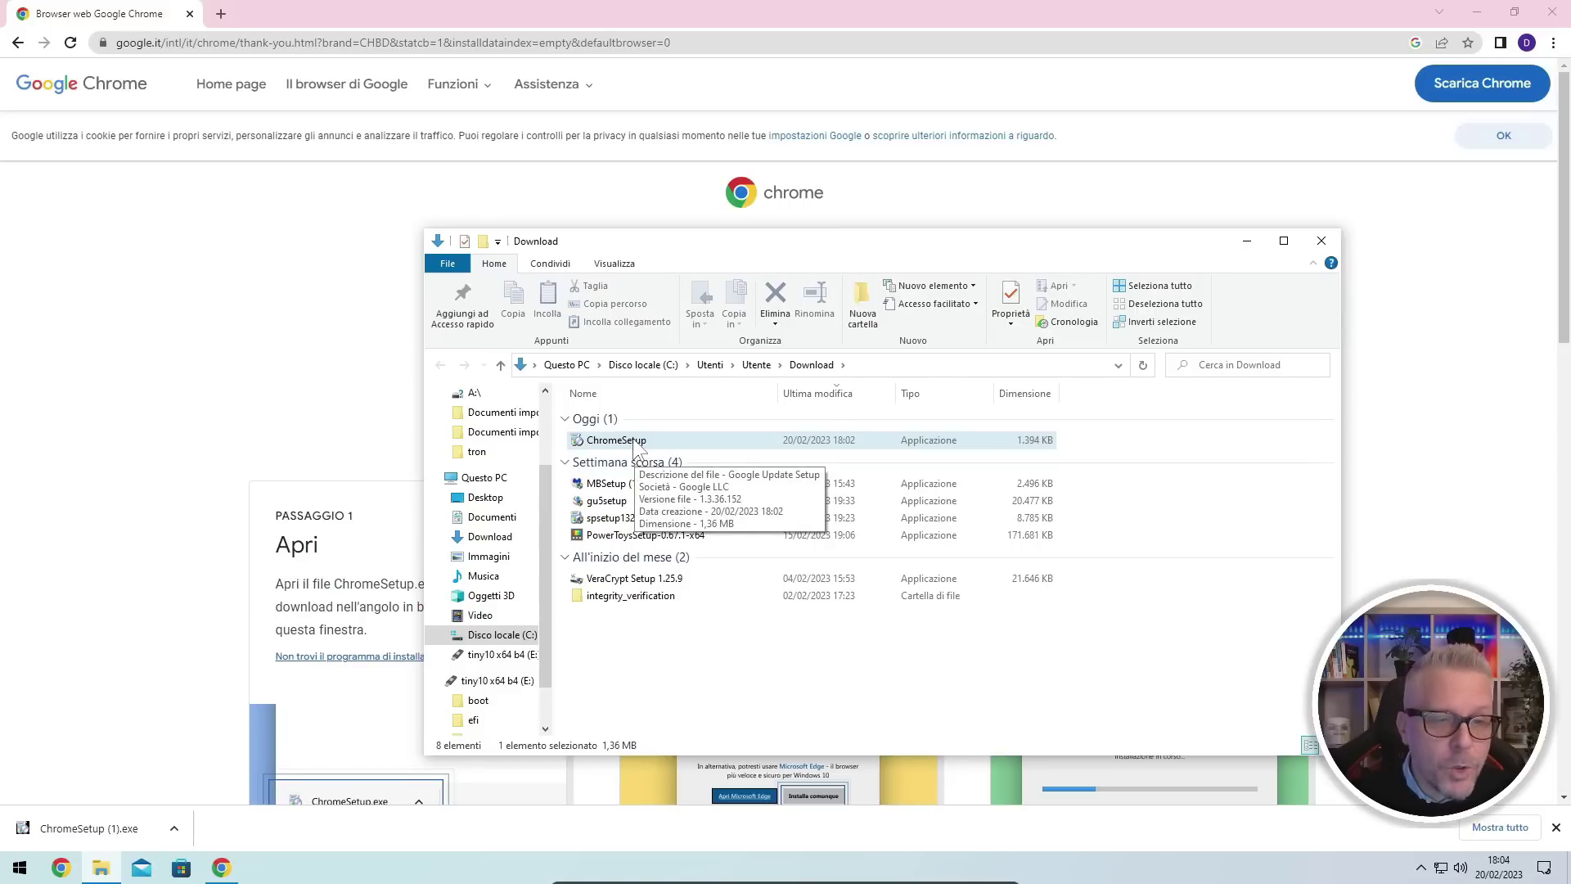
pyautogui.moveTo(636, 443); pyautogui.dragTo(486, 681)
pyautogui.click(489, 685)
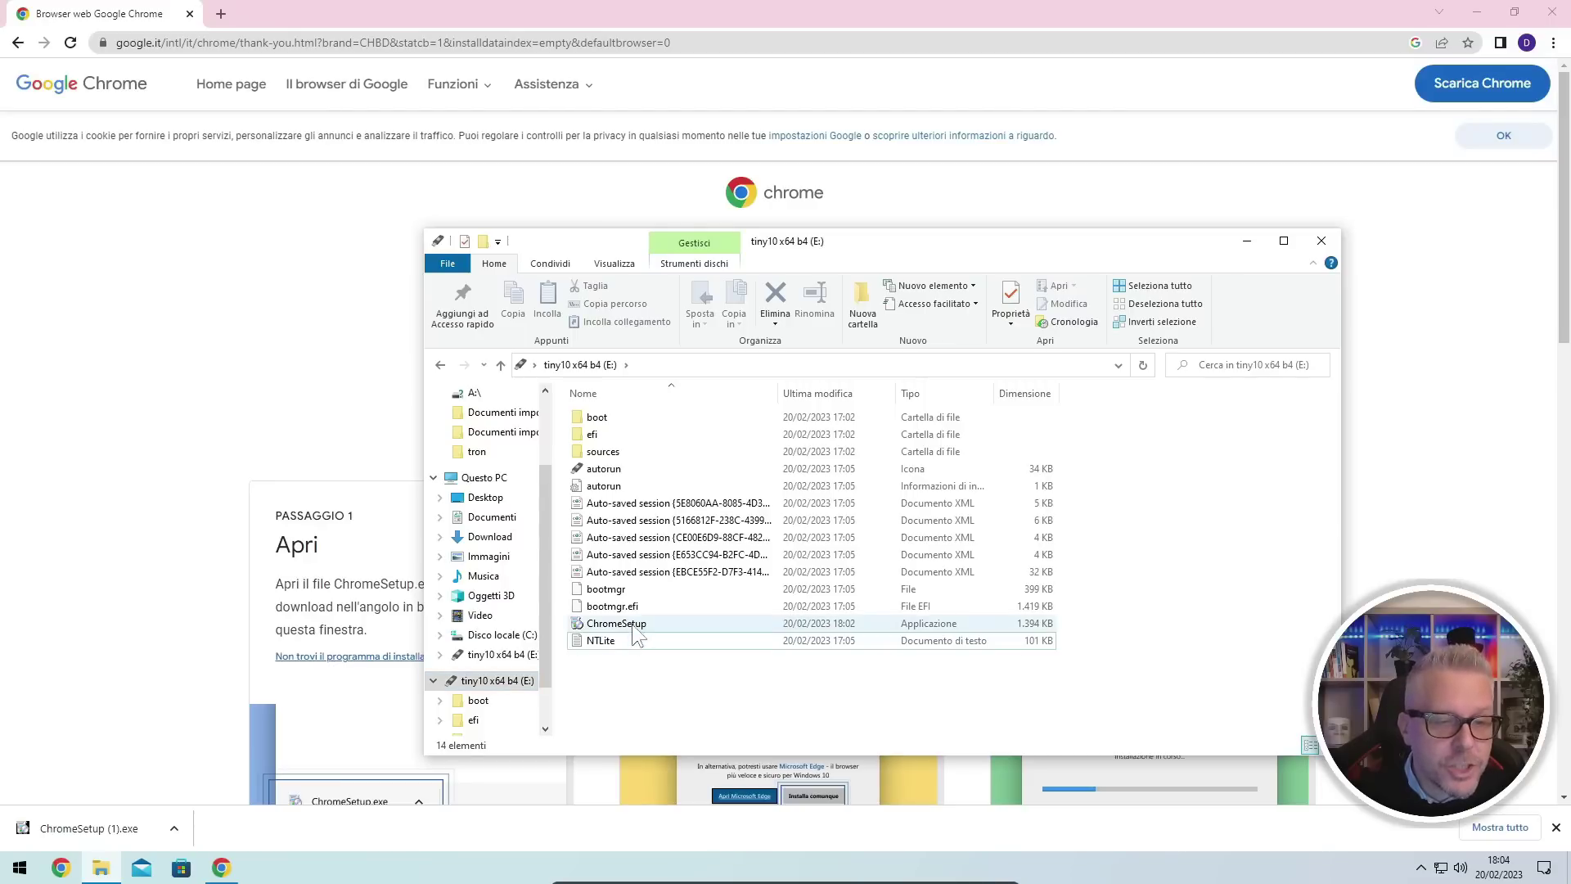
pyautogui.click(687, 626)
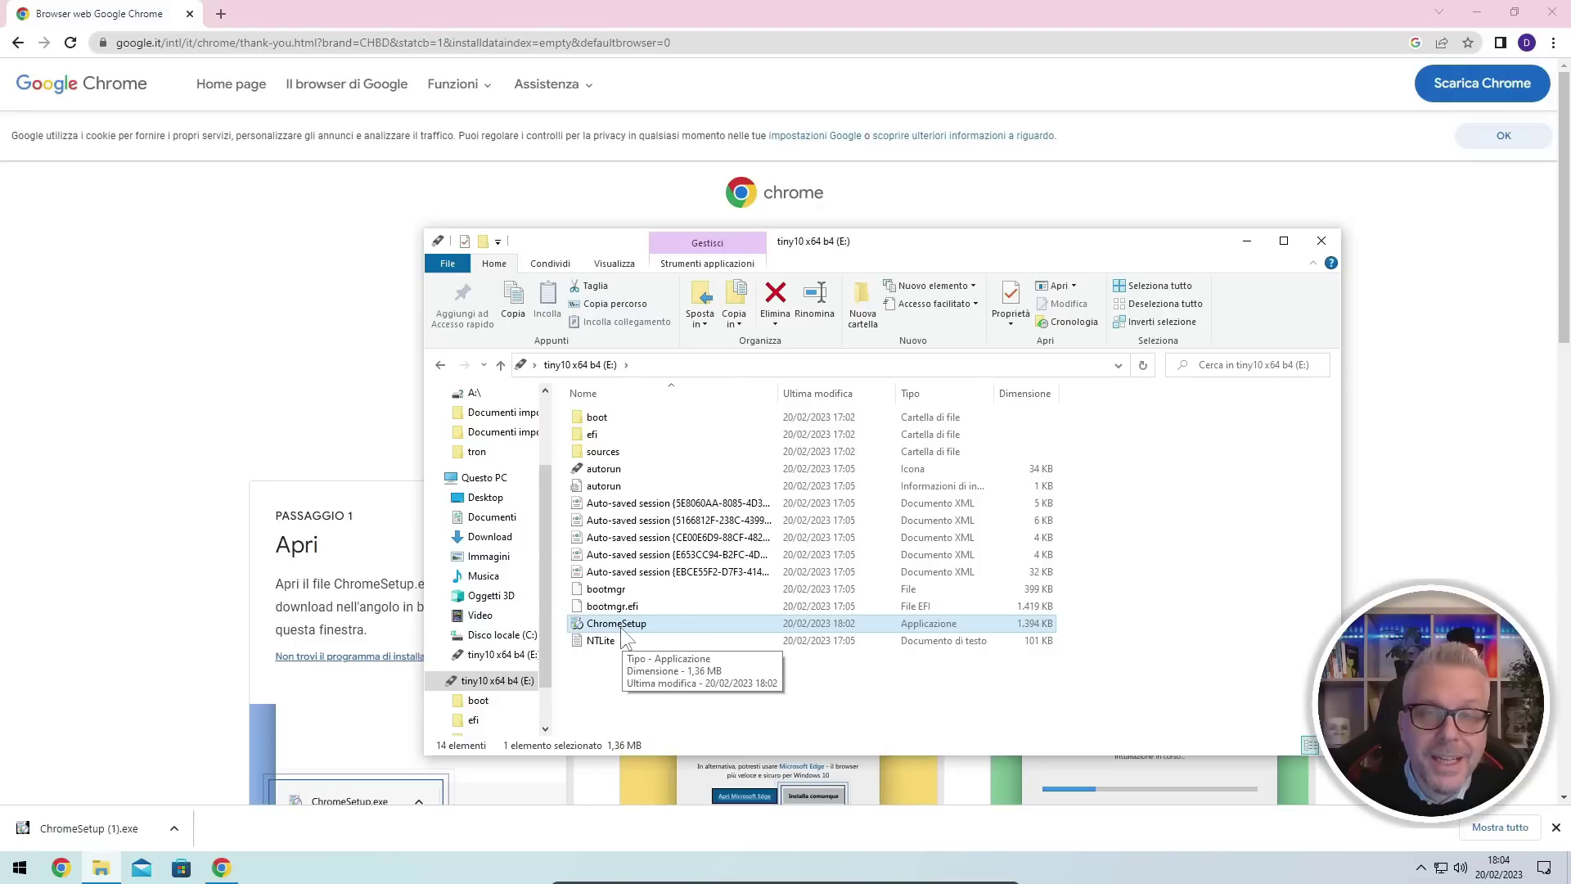
pyautogui.click(1322, 243)
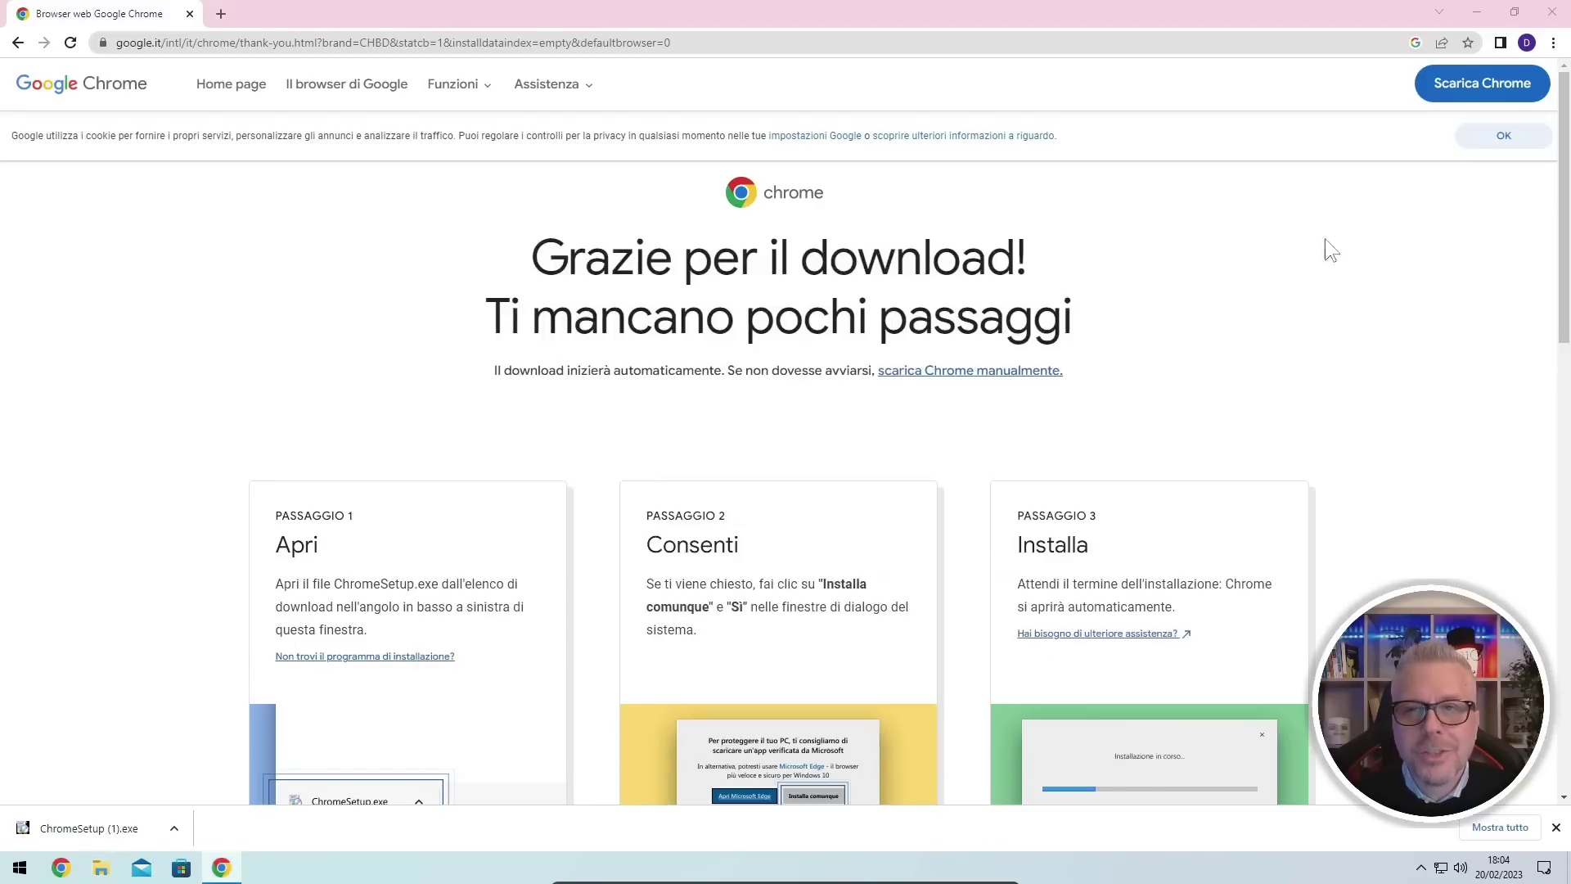
pyautogui.click(1552, 13)
# - Safely eject the USB drive using the hidden notification area icons
pyautogui.click(1422, 867)
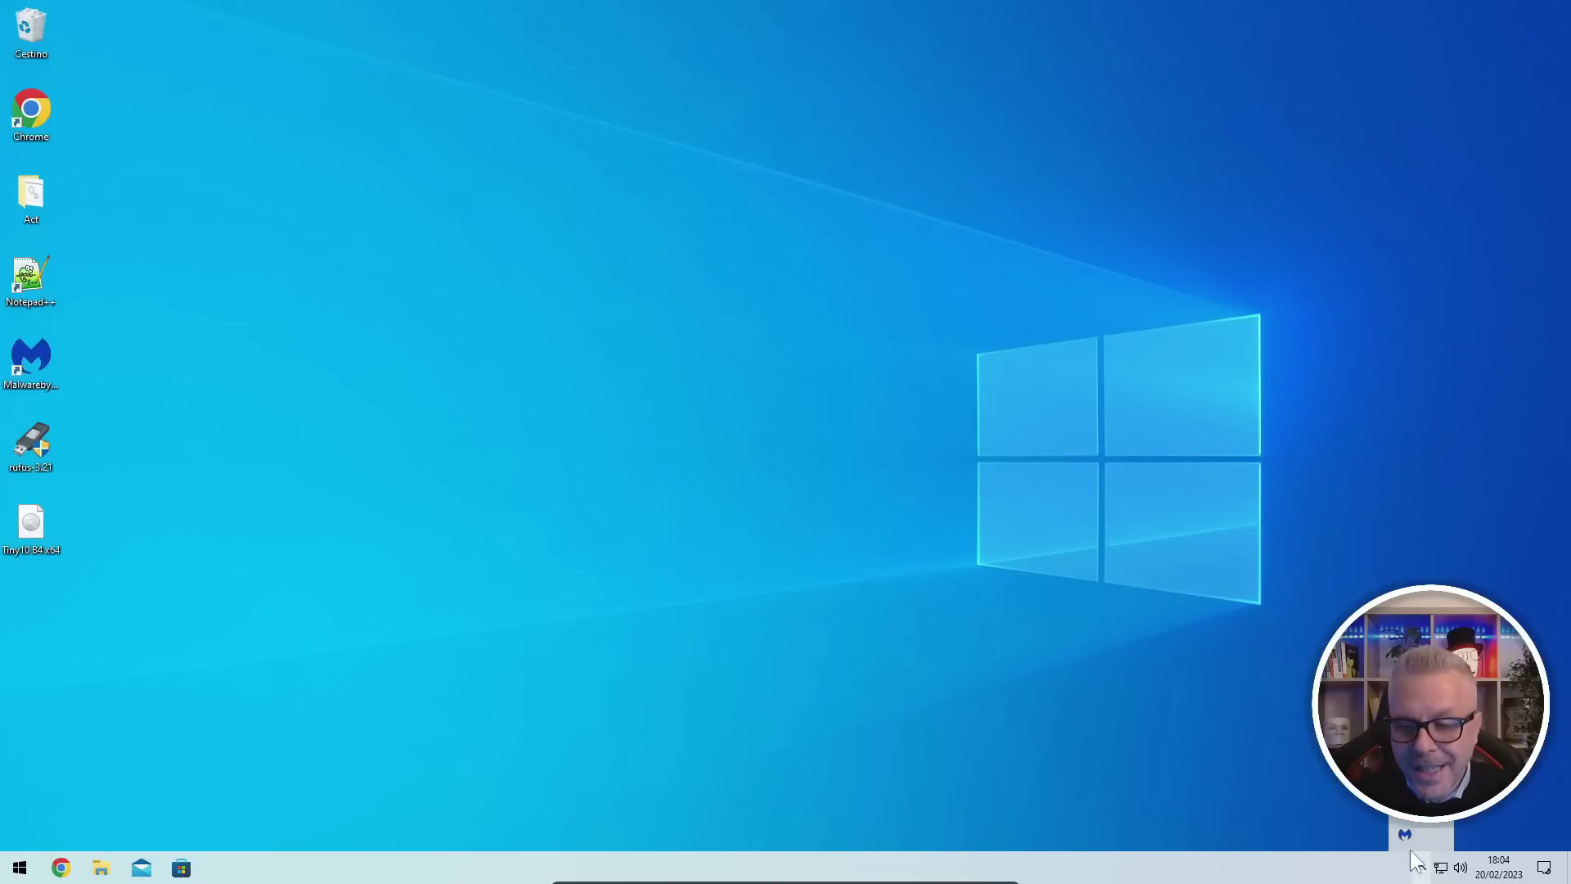
pyautogui.rightClick(1406, 834)
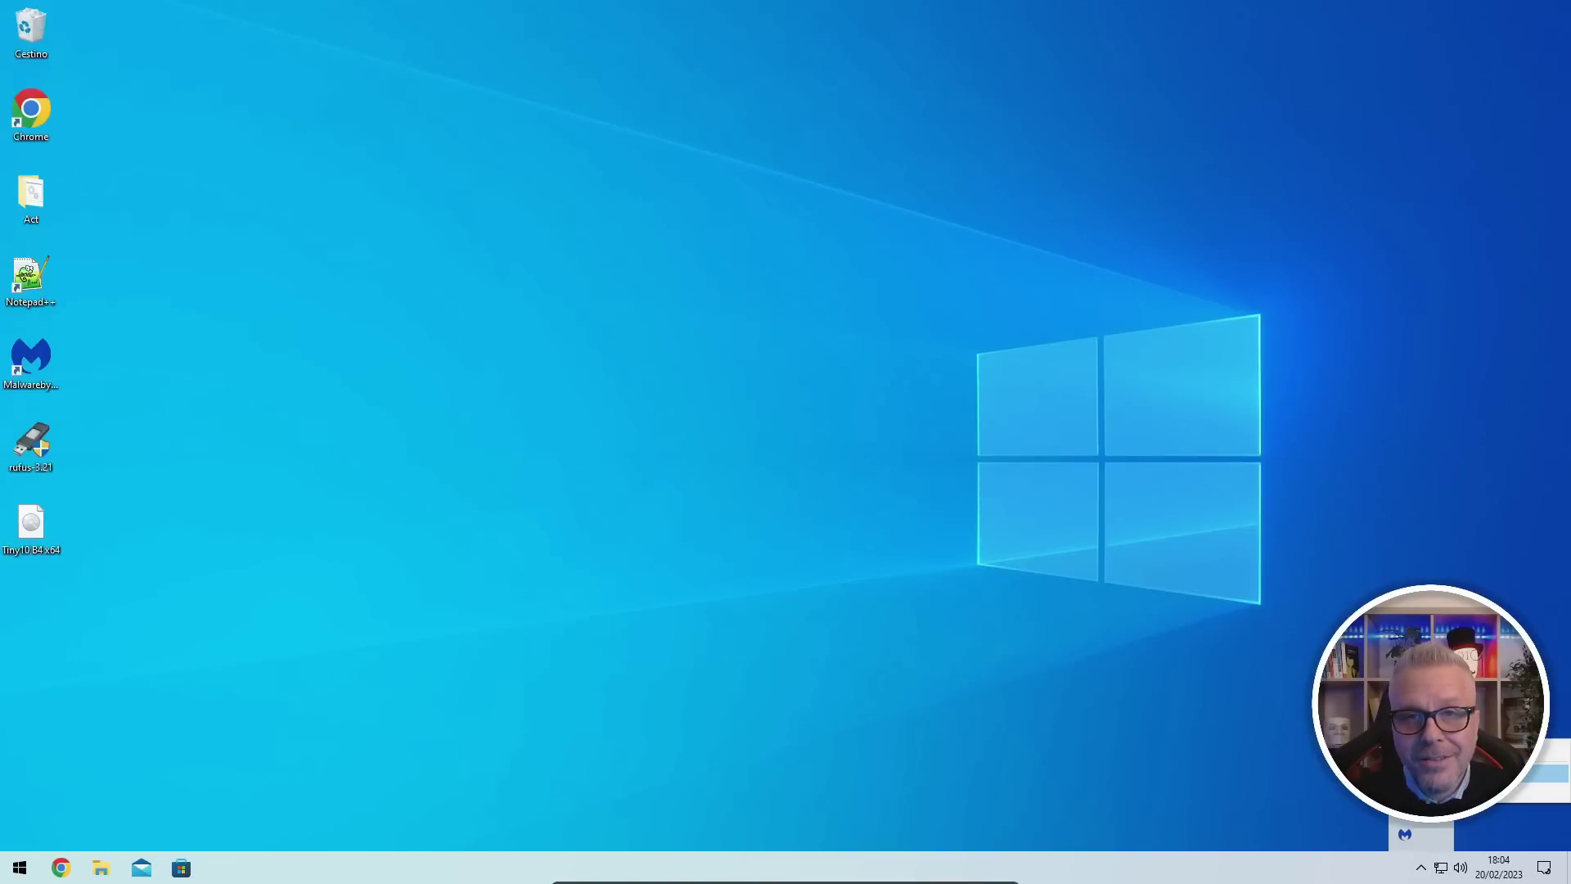
pyautogui.click(1551, 773)
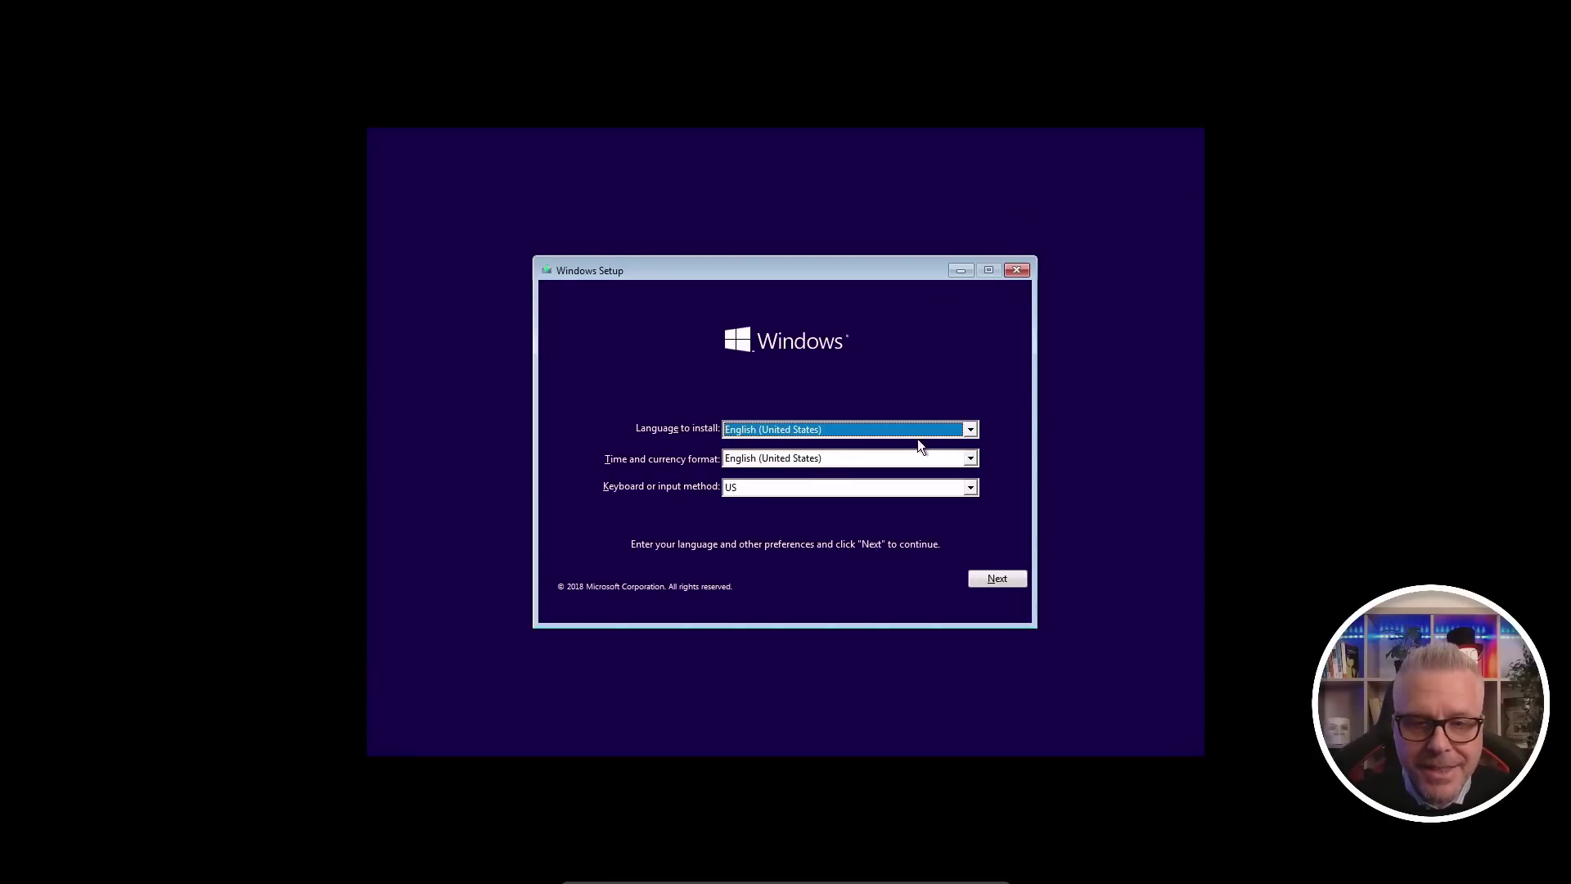
# - In Windows Setup, set the time and currency format to Italian (Italy) and continue to the installation screen
pyautogui.press('Tab')
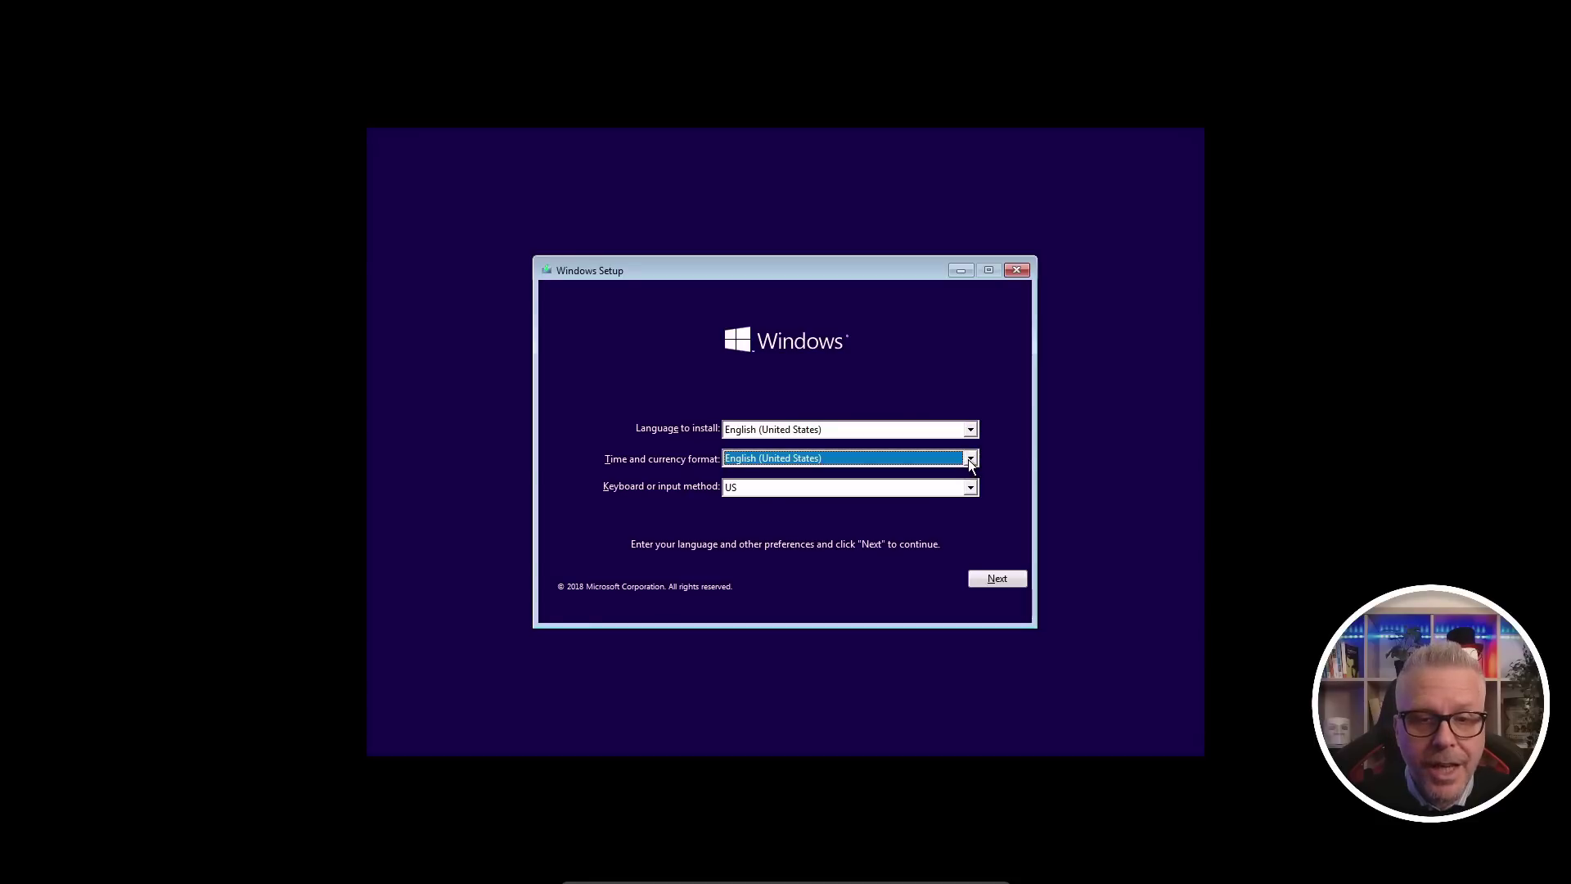
pyautogui.click(970, 459)
pyautogui.scroll(-20, 919, 493)
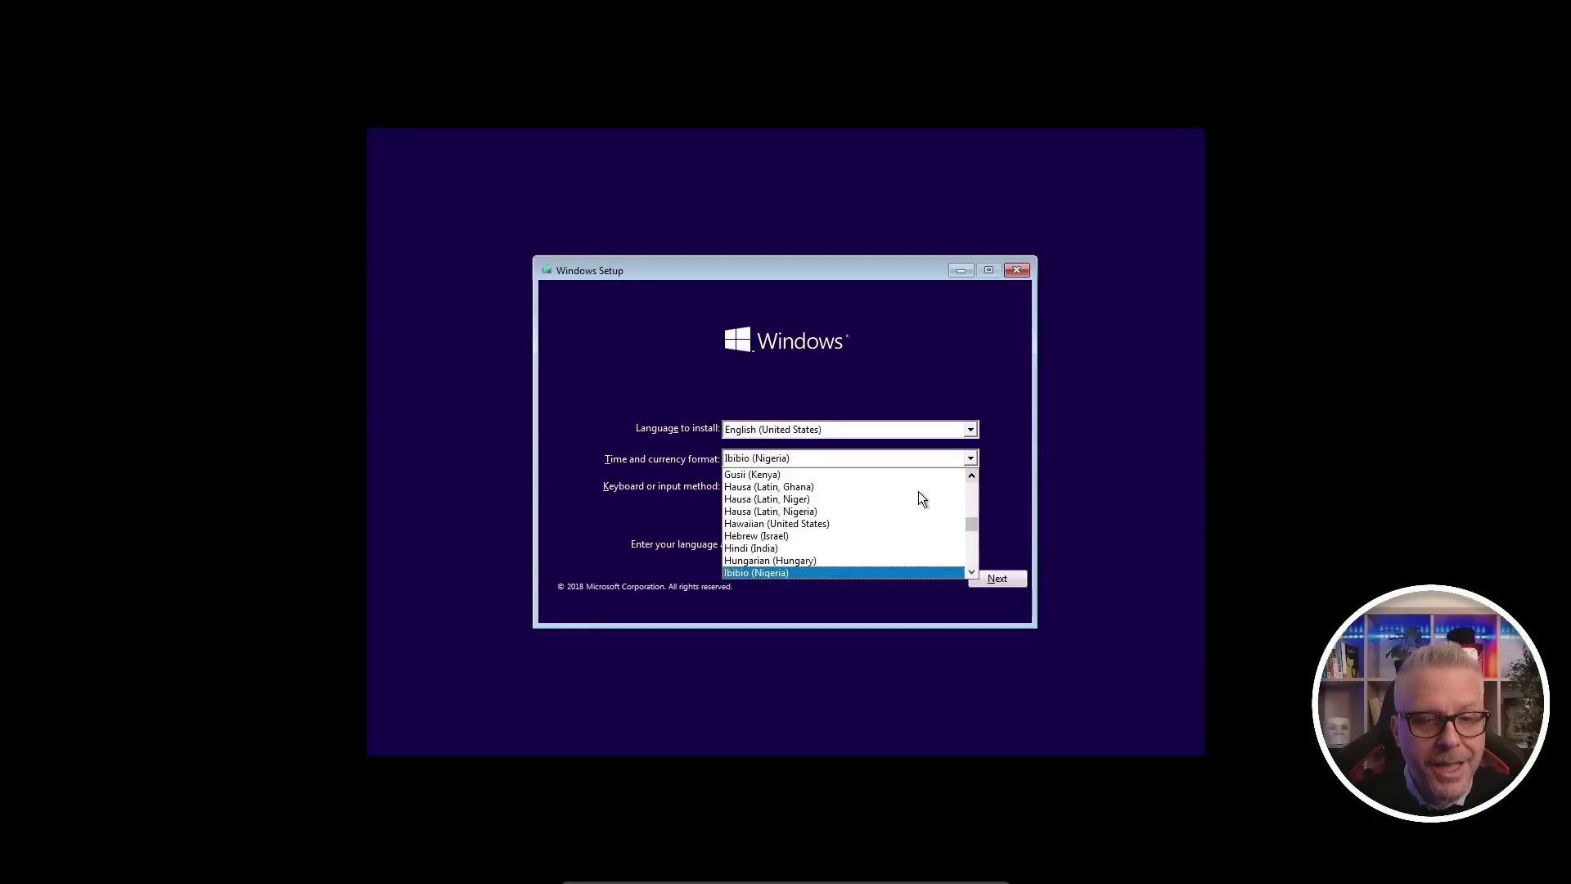
pyautogui.scroll(-3, 892, 513)
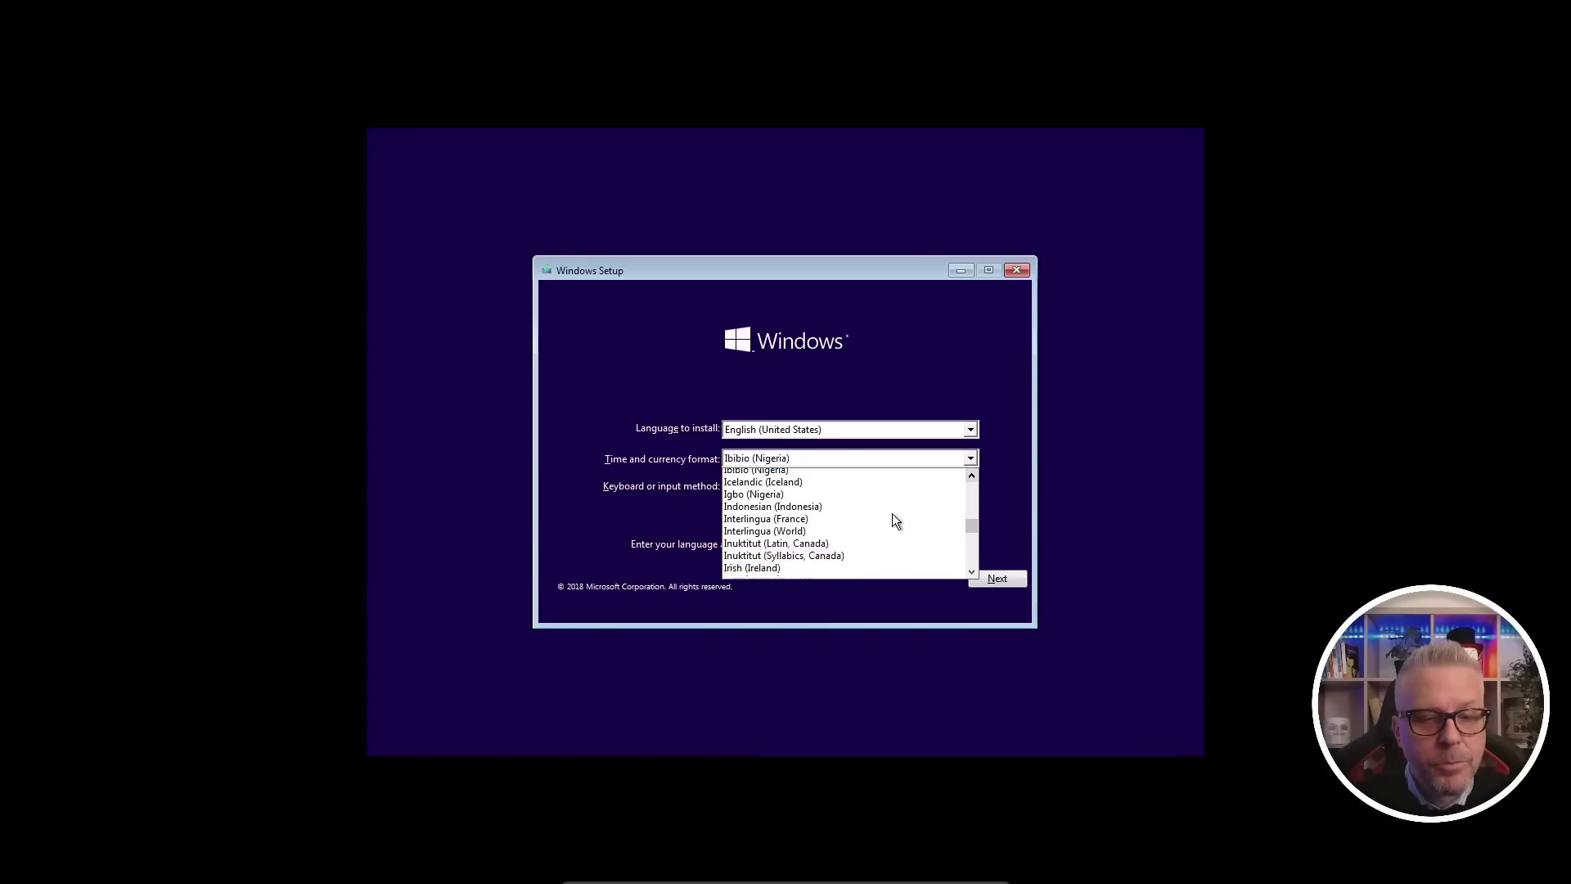
pyautogui.click(831, 524)
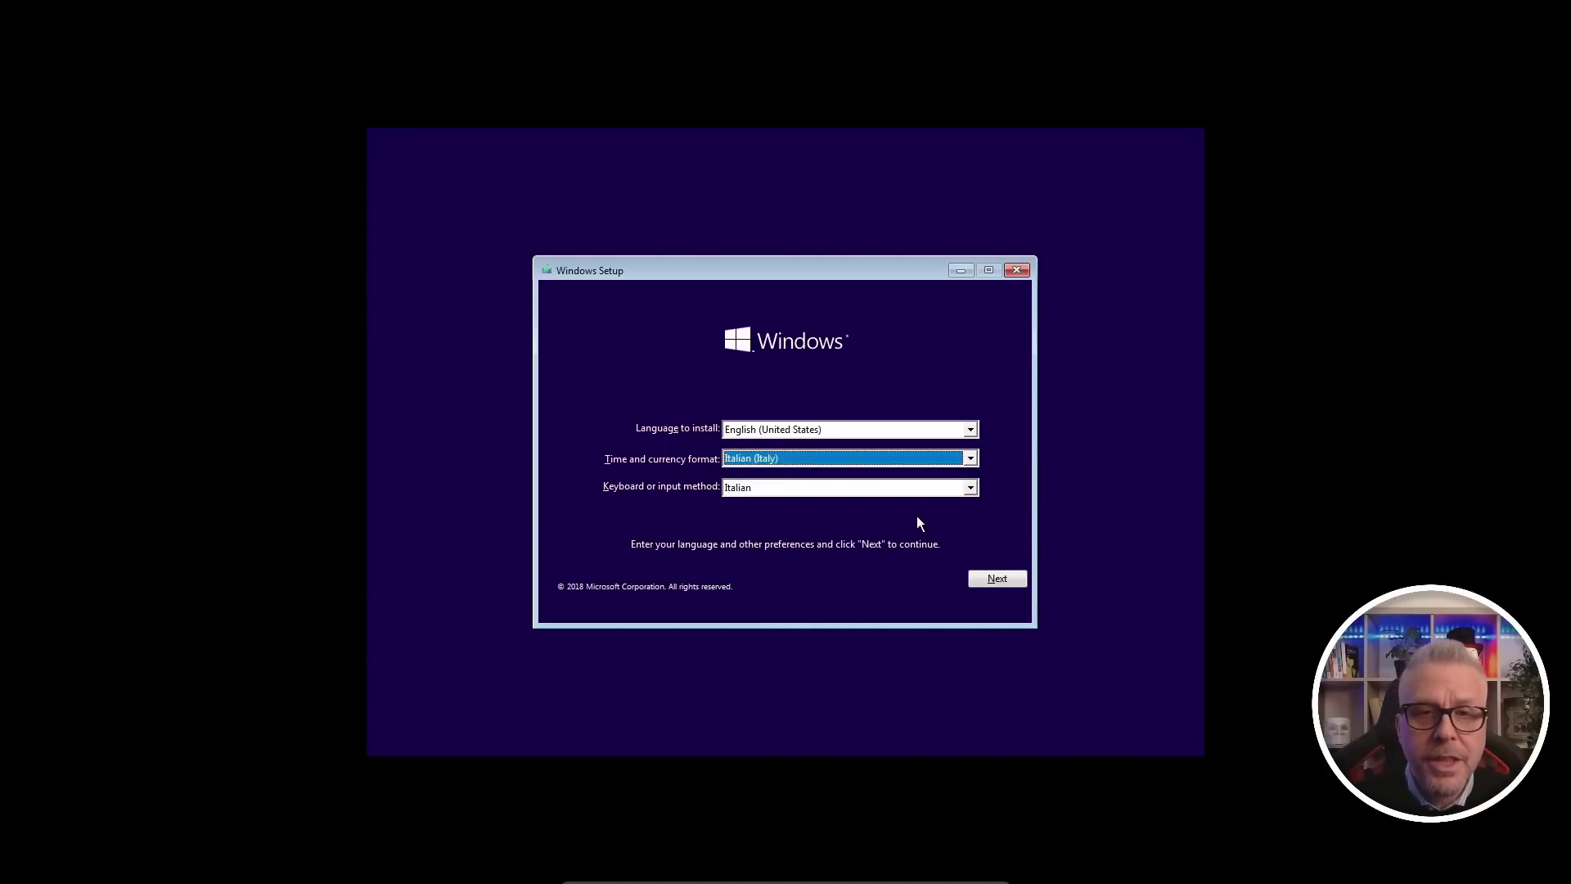
pyautogui.click(1008, 578)
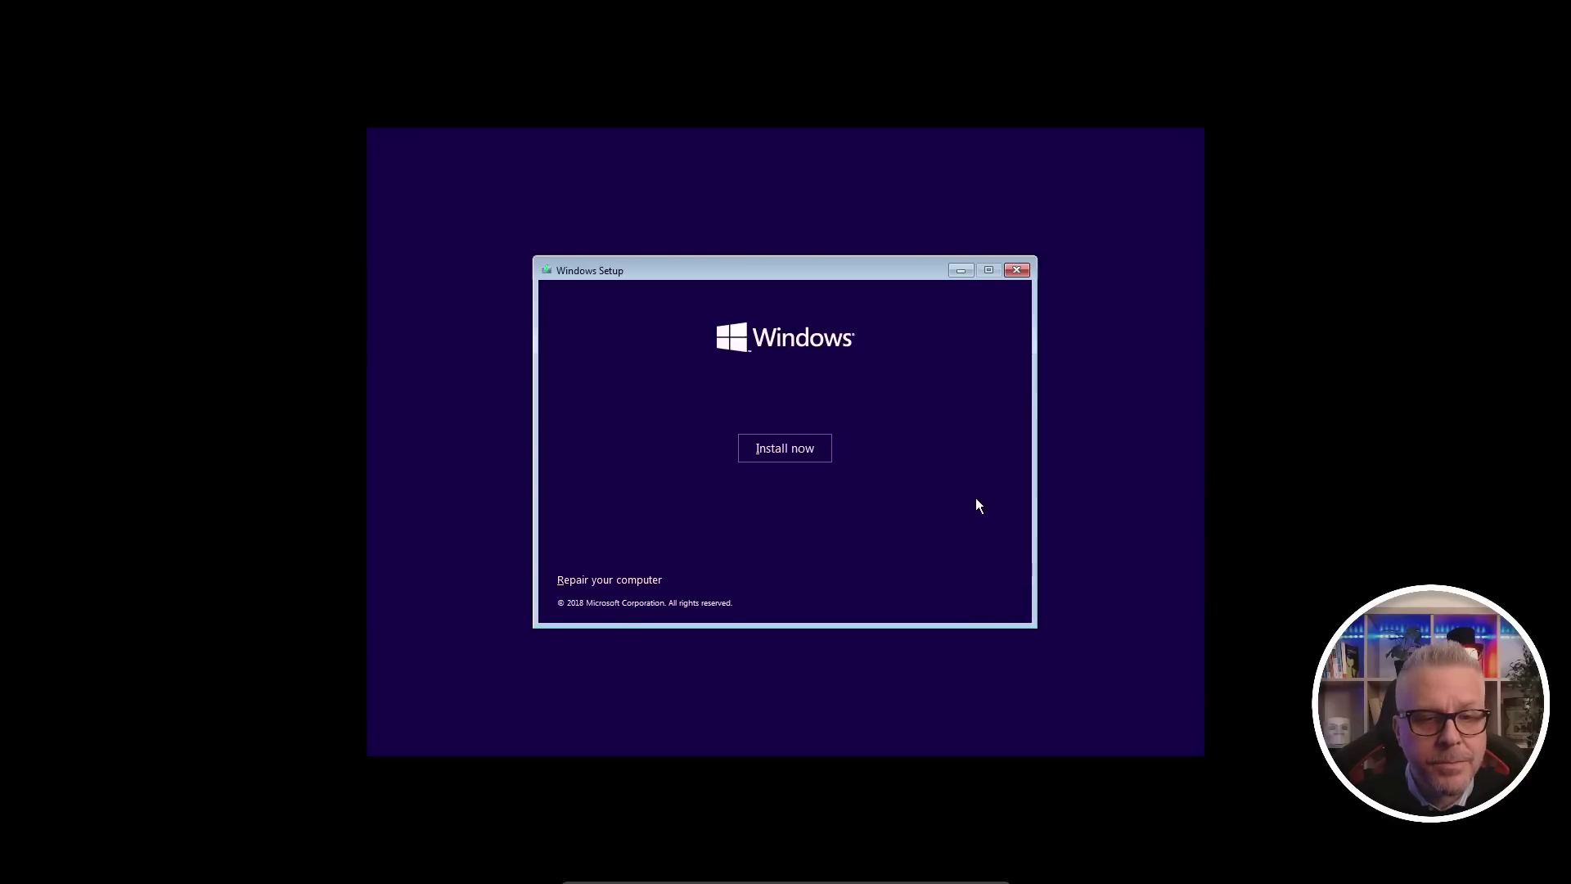
# - Start the Windows installation without a product key and accept the license terms
pyautogui.click(779, 452)
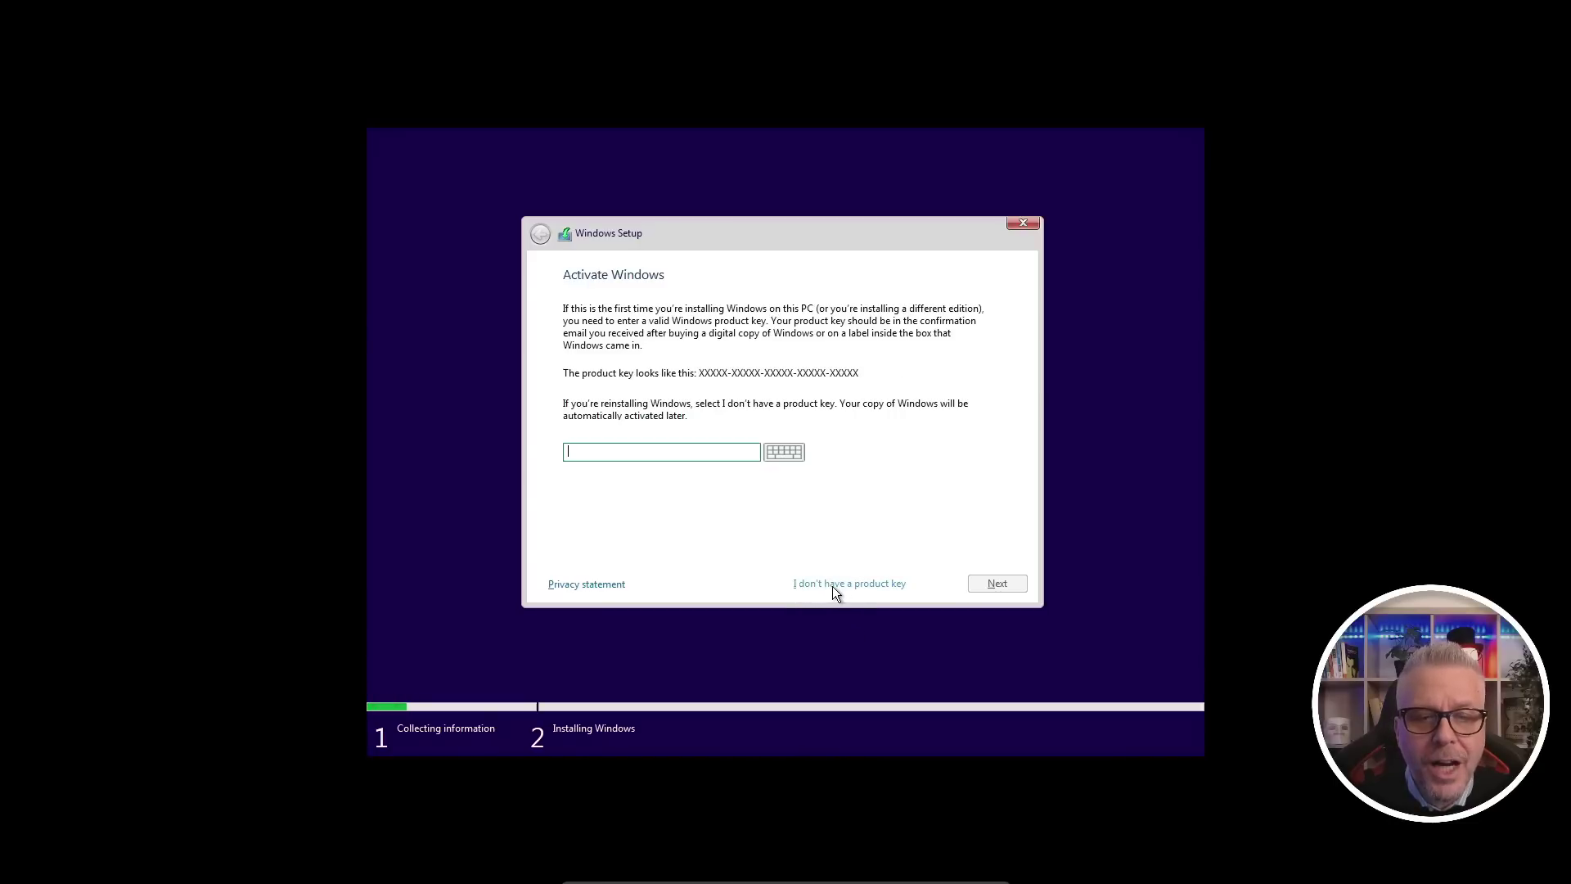
pyautogui.click(876, 586)
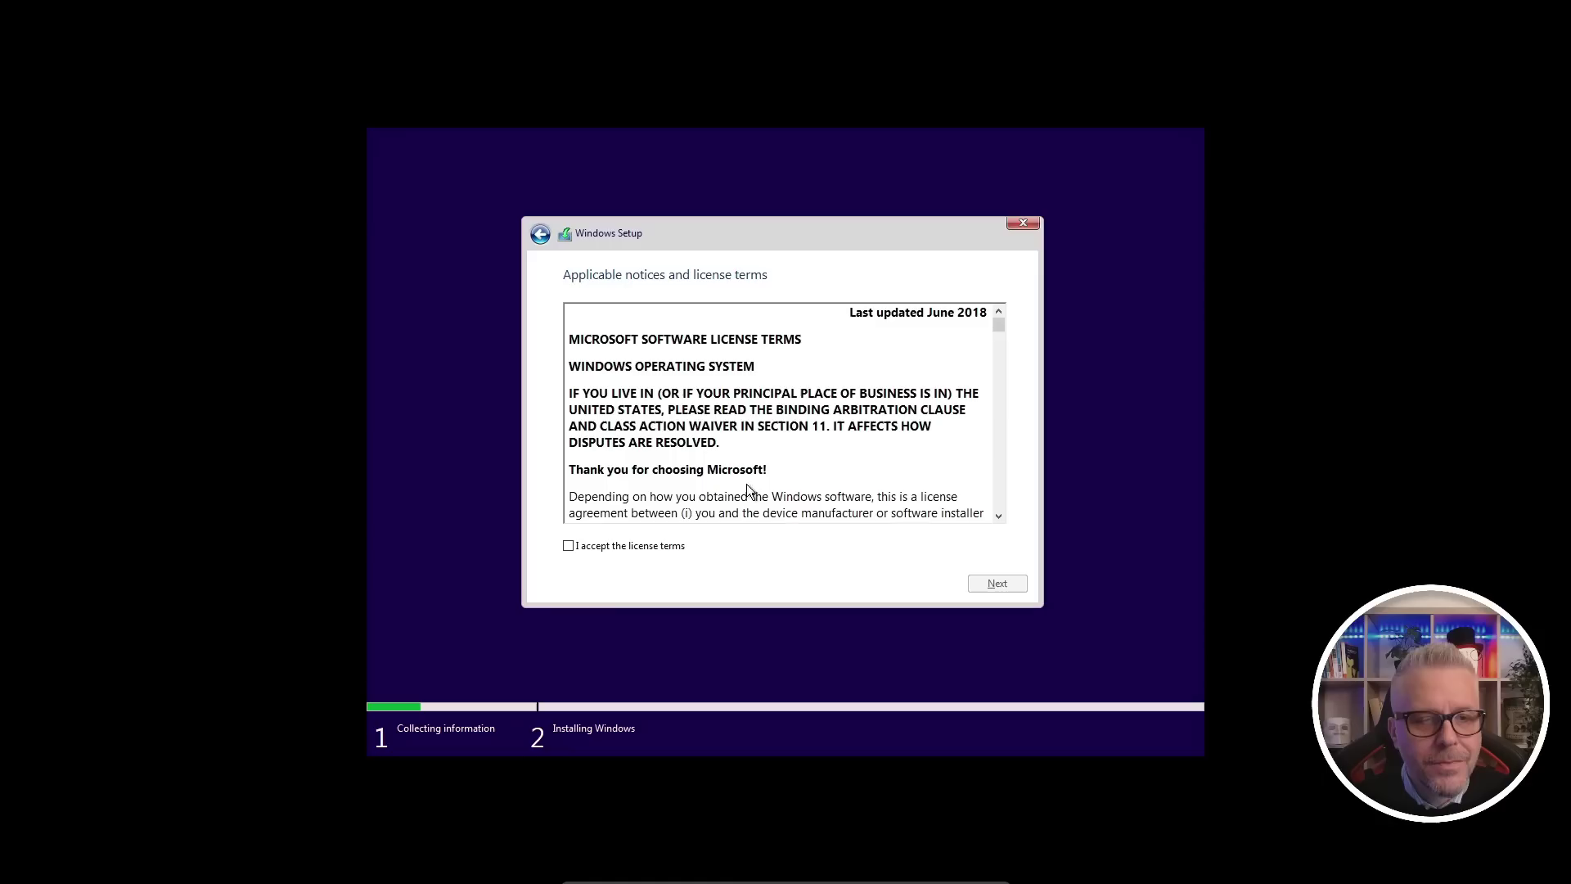
pyautogui.click(569, 546)
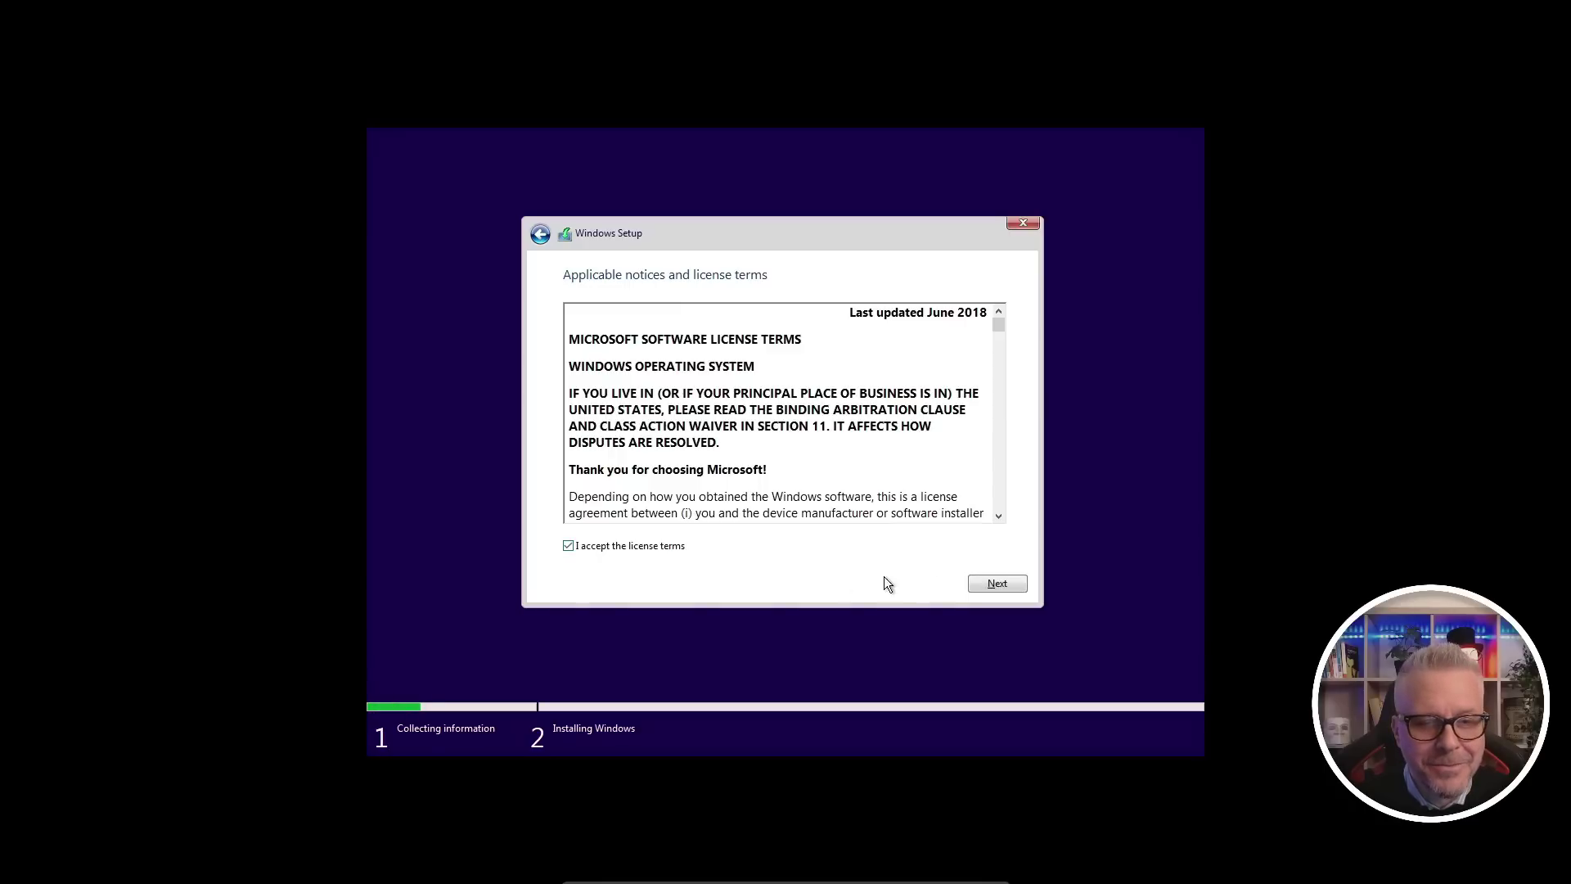
pyautogui.click(1002, 584)
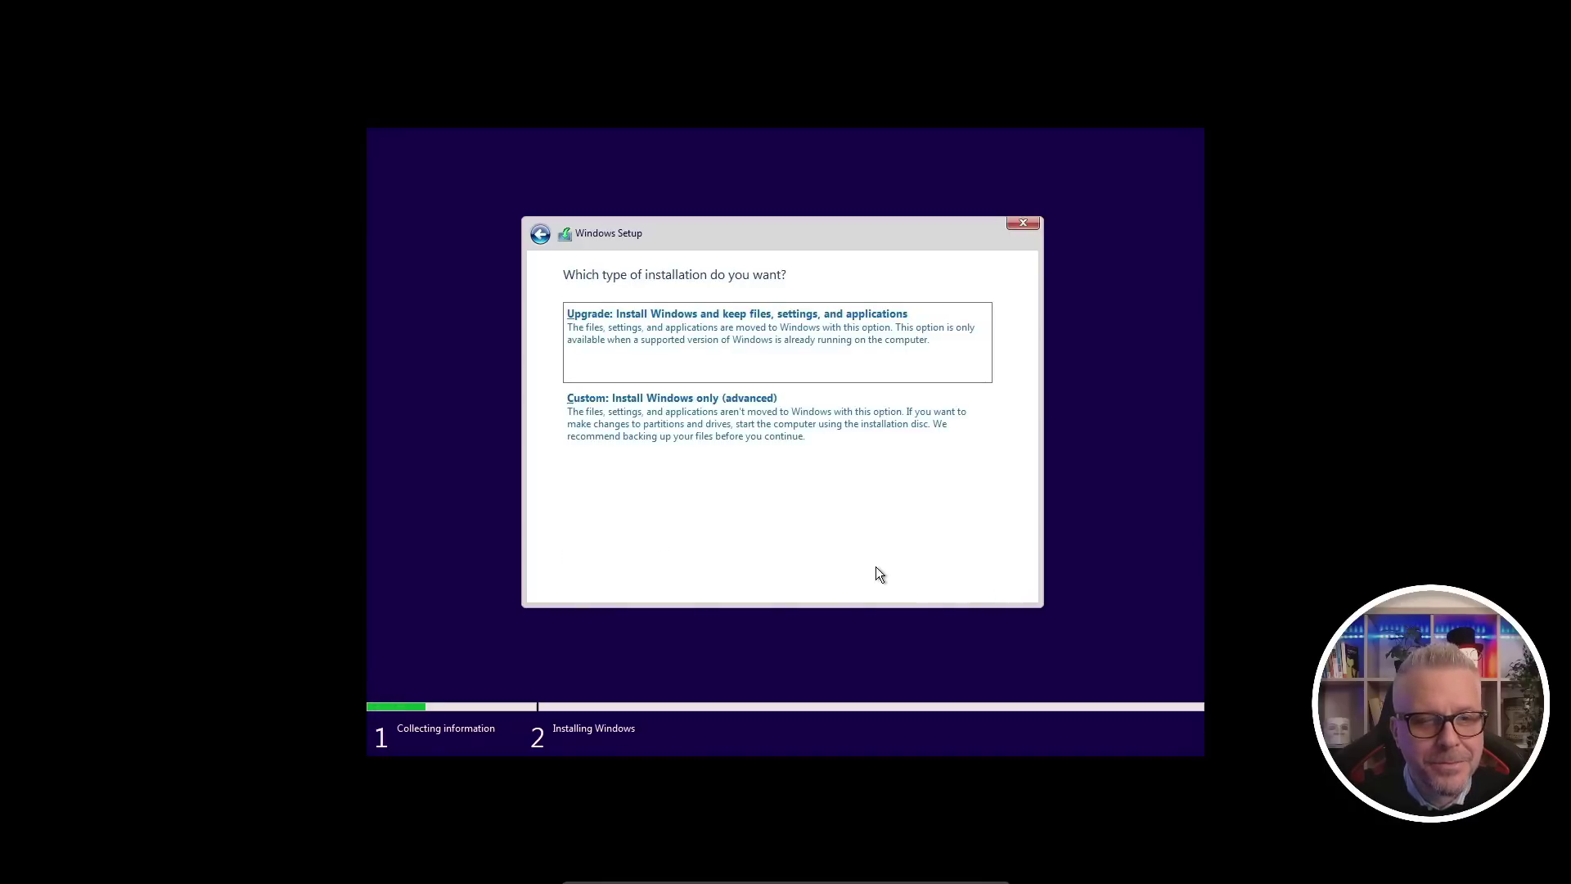
# - Choose the custom Windows-only installation and delete Drive 0 Partition 1, accepting the data loss
pyautogui.click(636, 413)
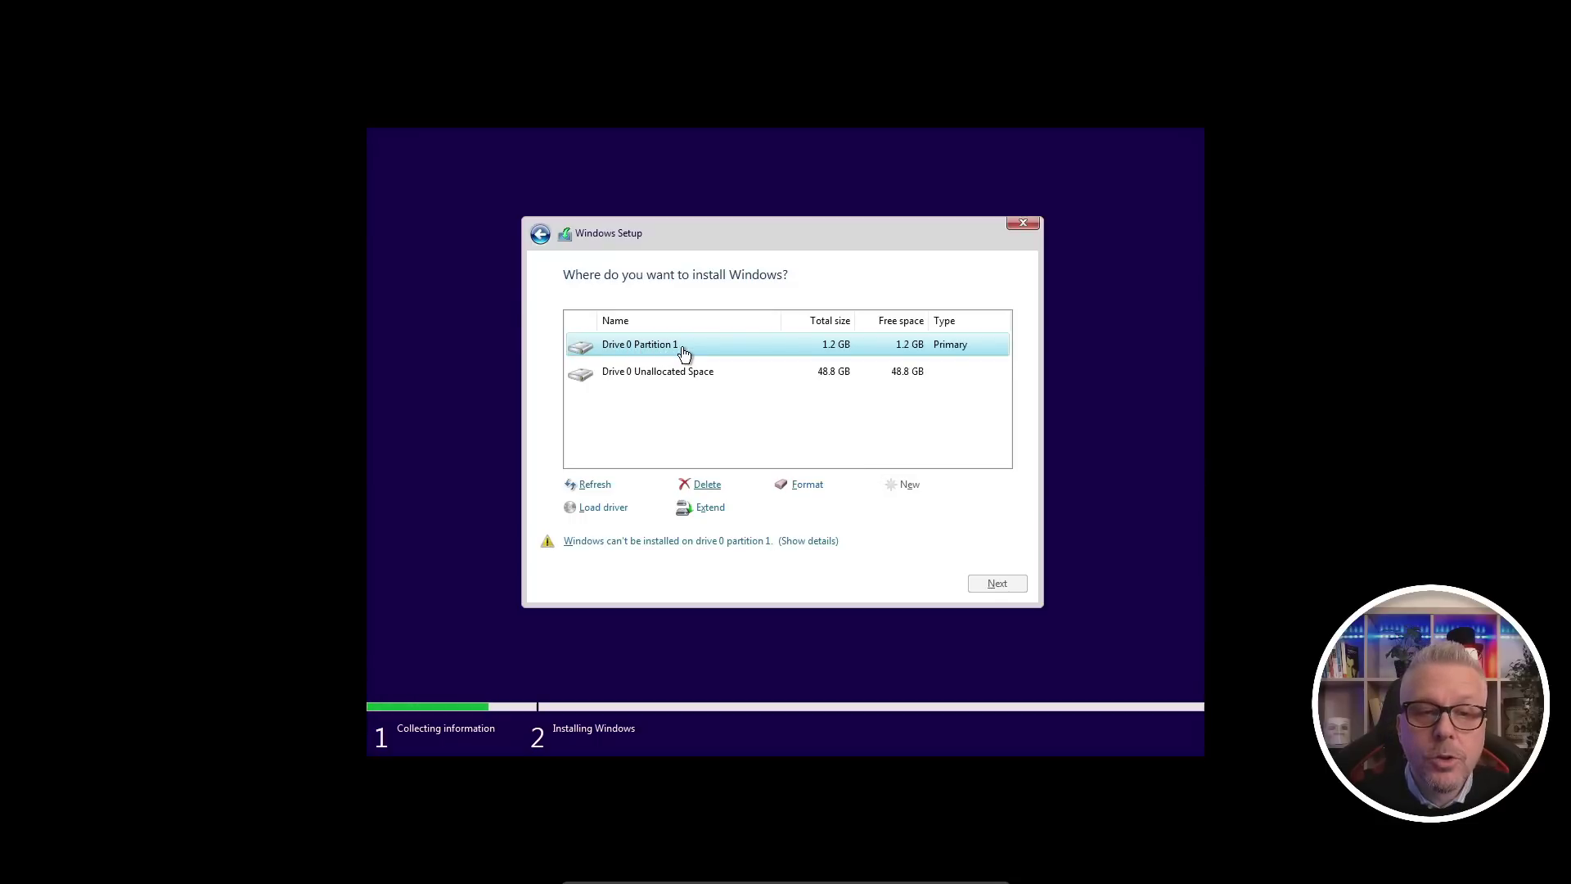
pyautogui.click(707, 486)
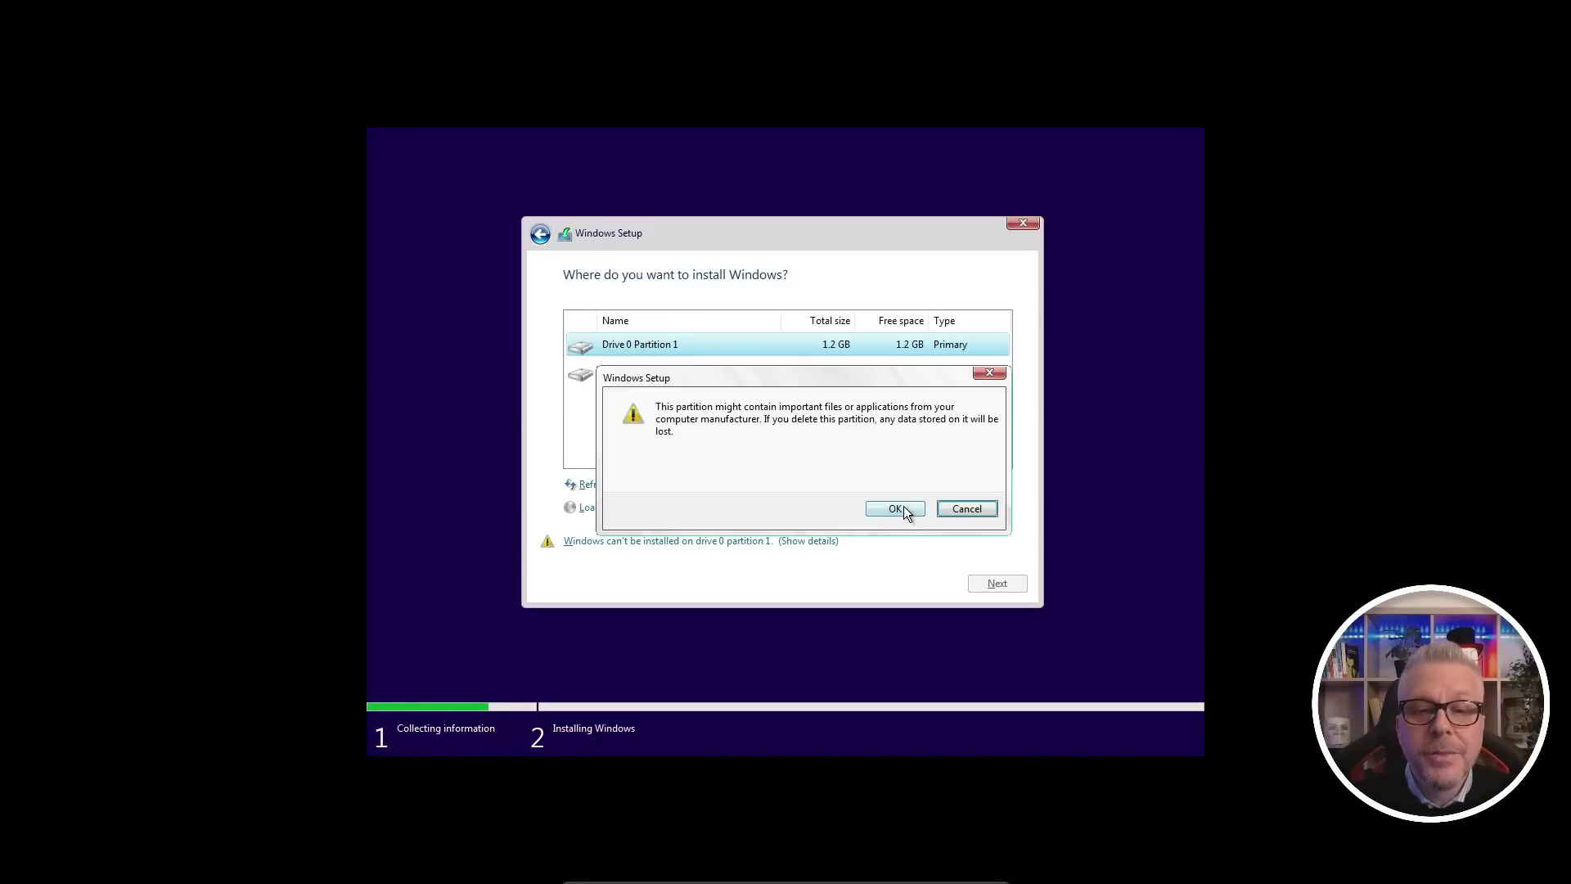
pyautogui.click(895, 508)
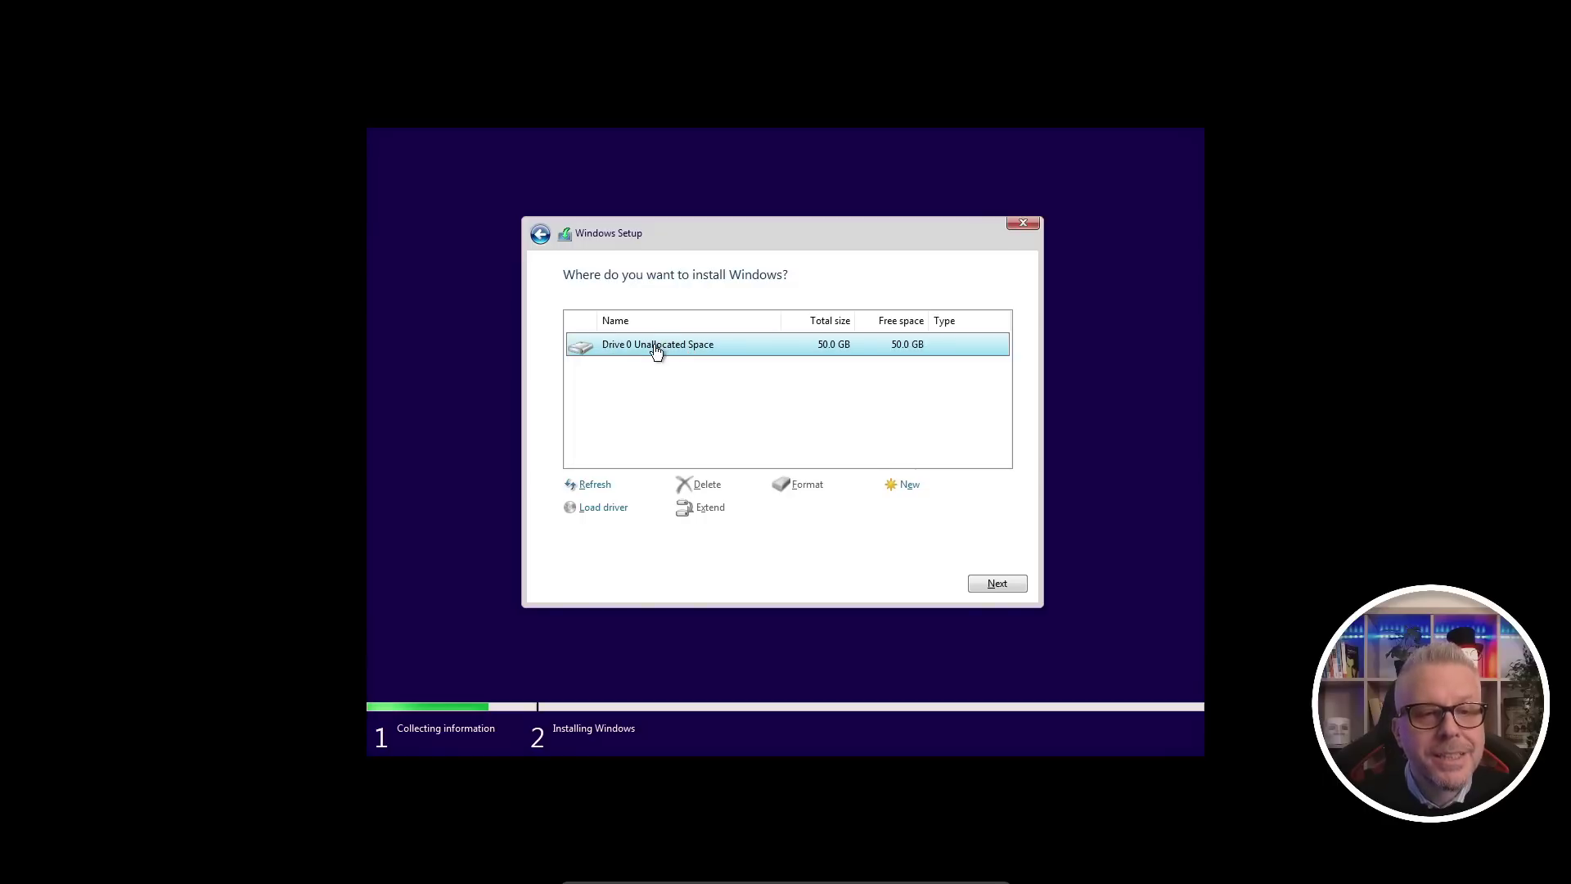
# - Install Windows on the unallocated space of Drive 0 and restart the computer to continue setup
pyautogui.click(995, 584)
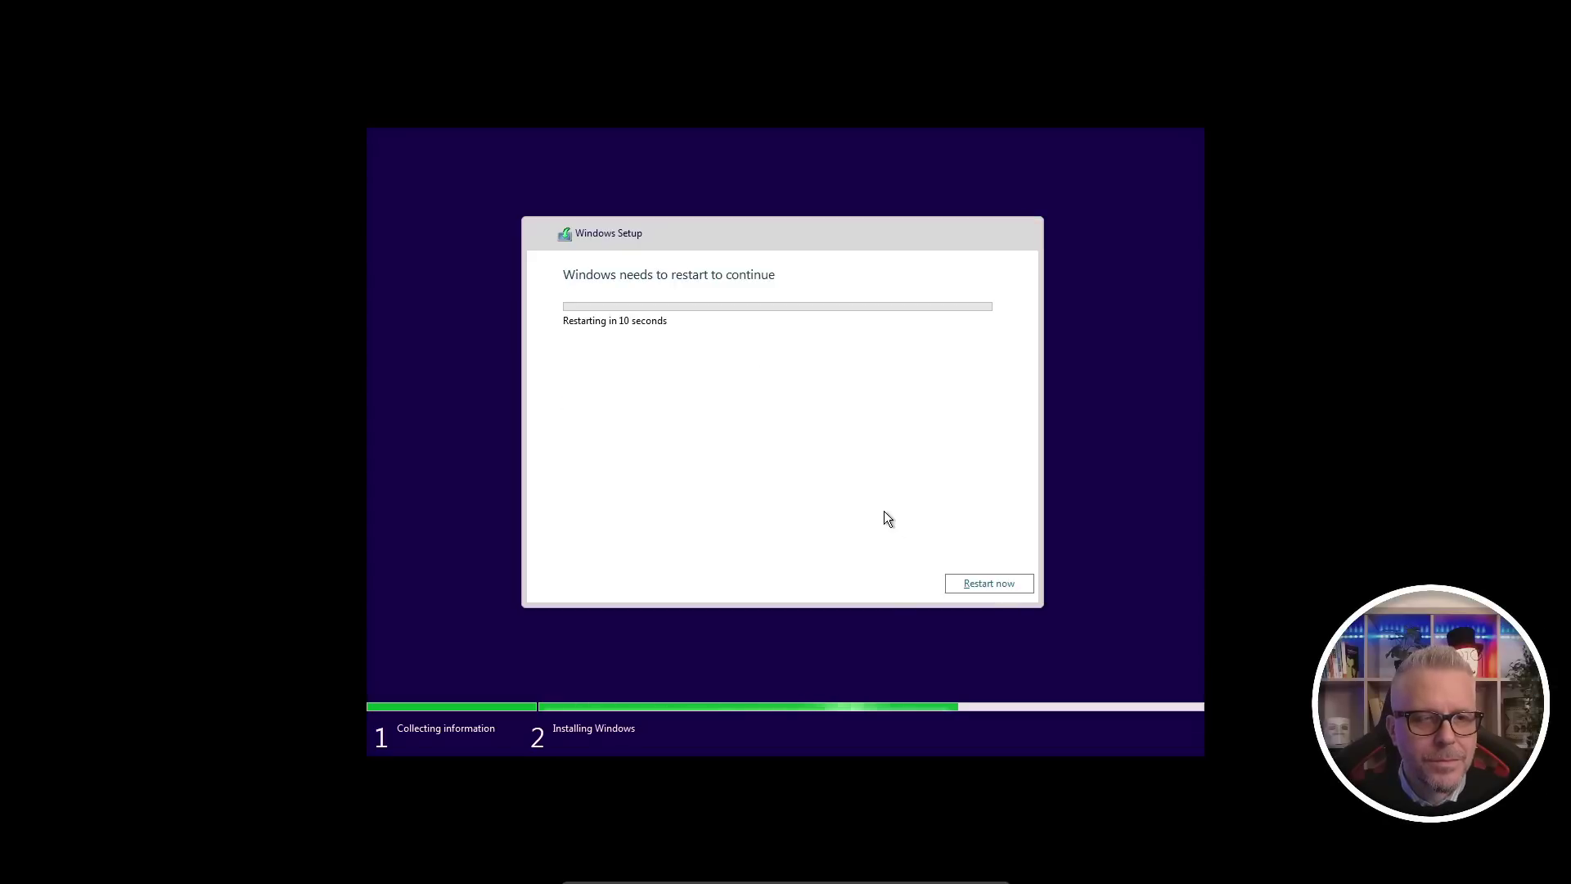
pyautogui.click(987, 584)
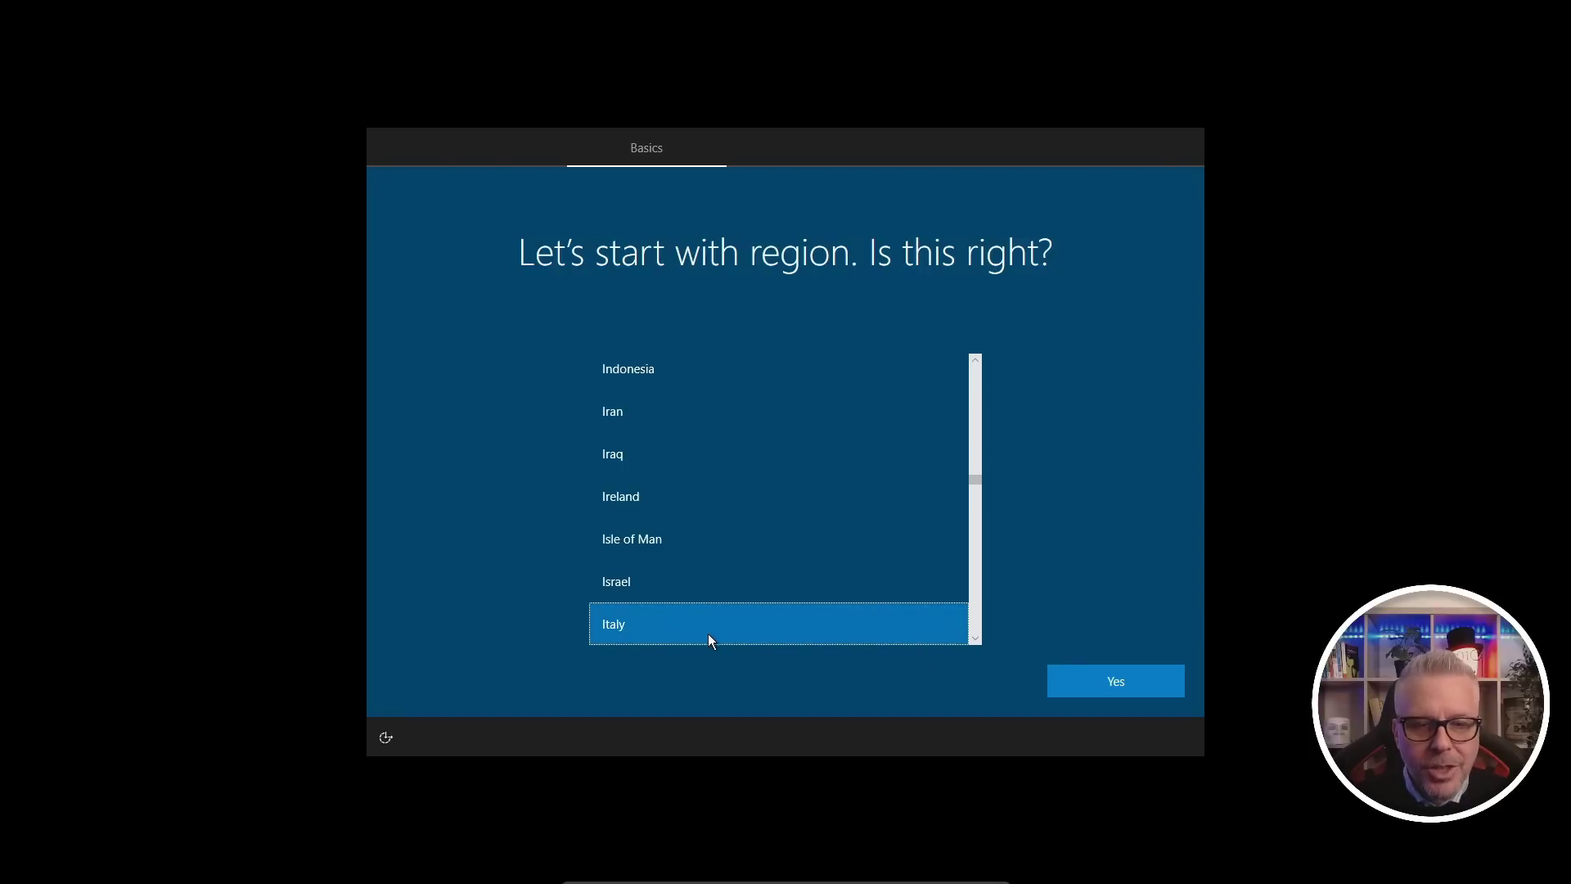
# - Set the region to Italy and the keyboard layout to Italian, without adding a second layout
pyautogui.click(1124, 680)
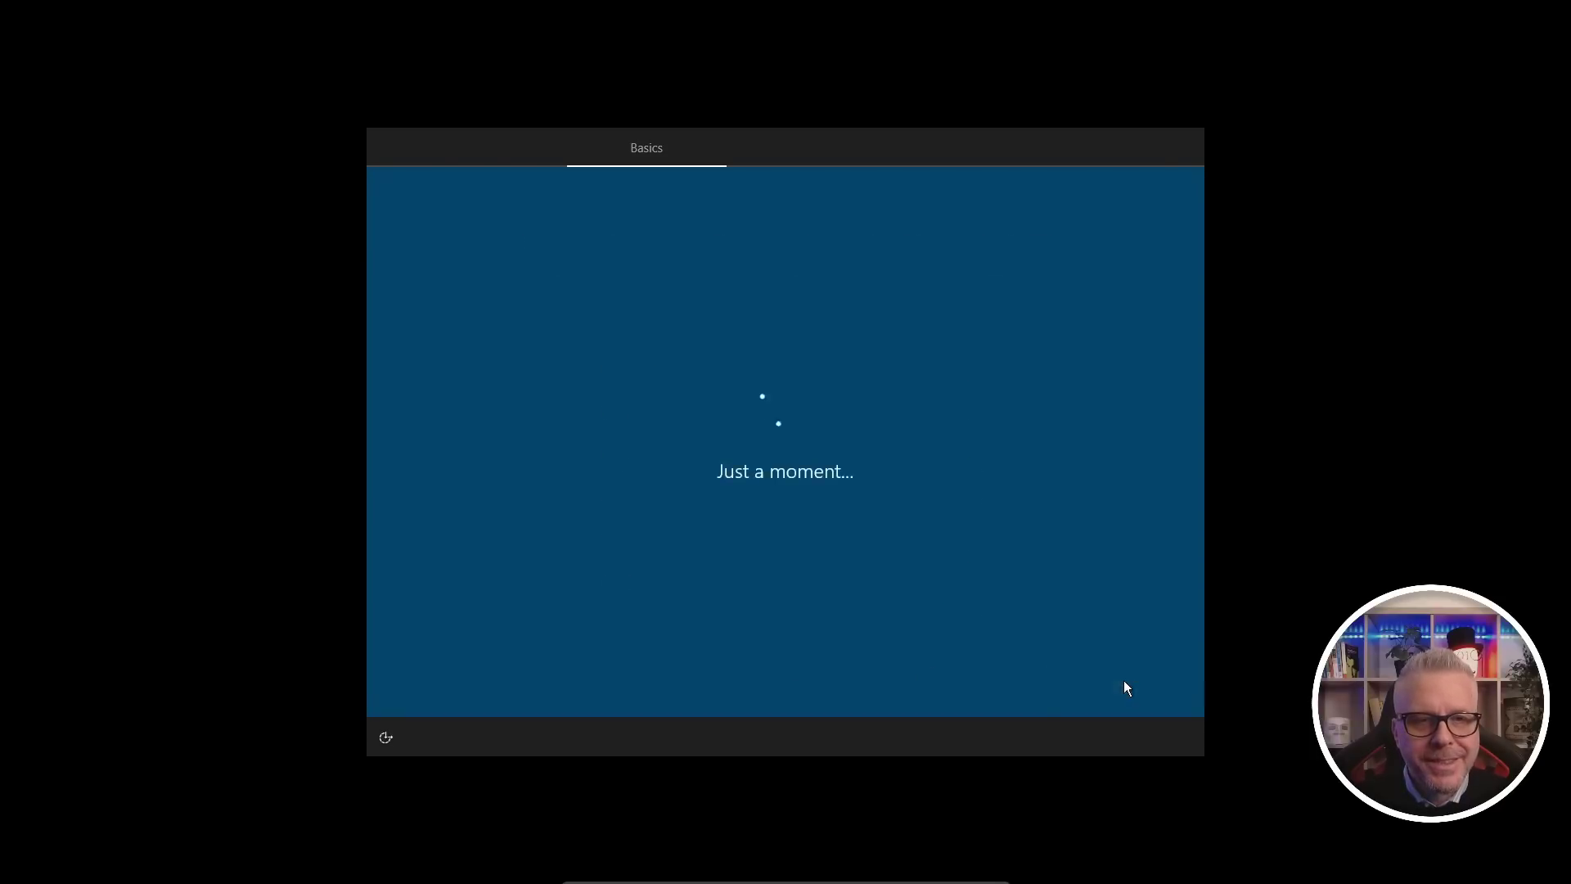
pyautogui.moveTo(975, 375); pyautogui.dragTo(975, 488)
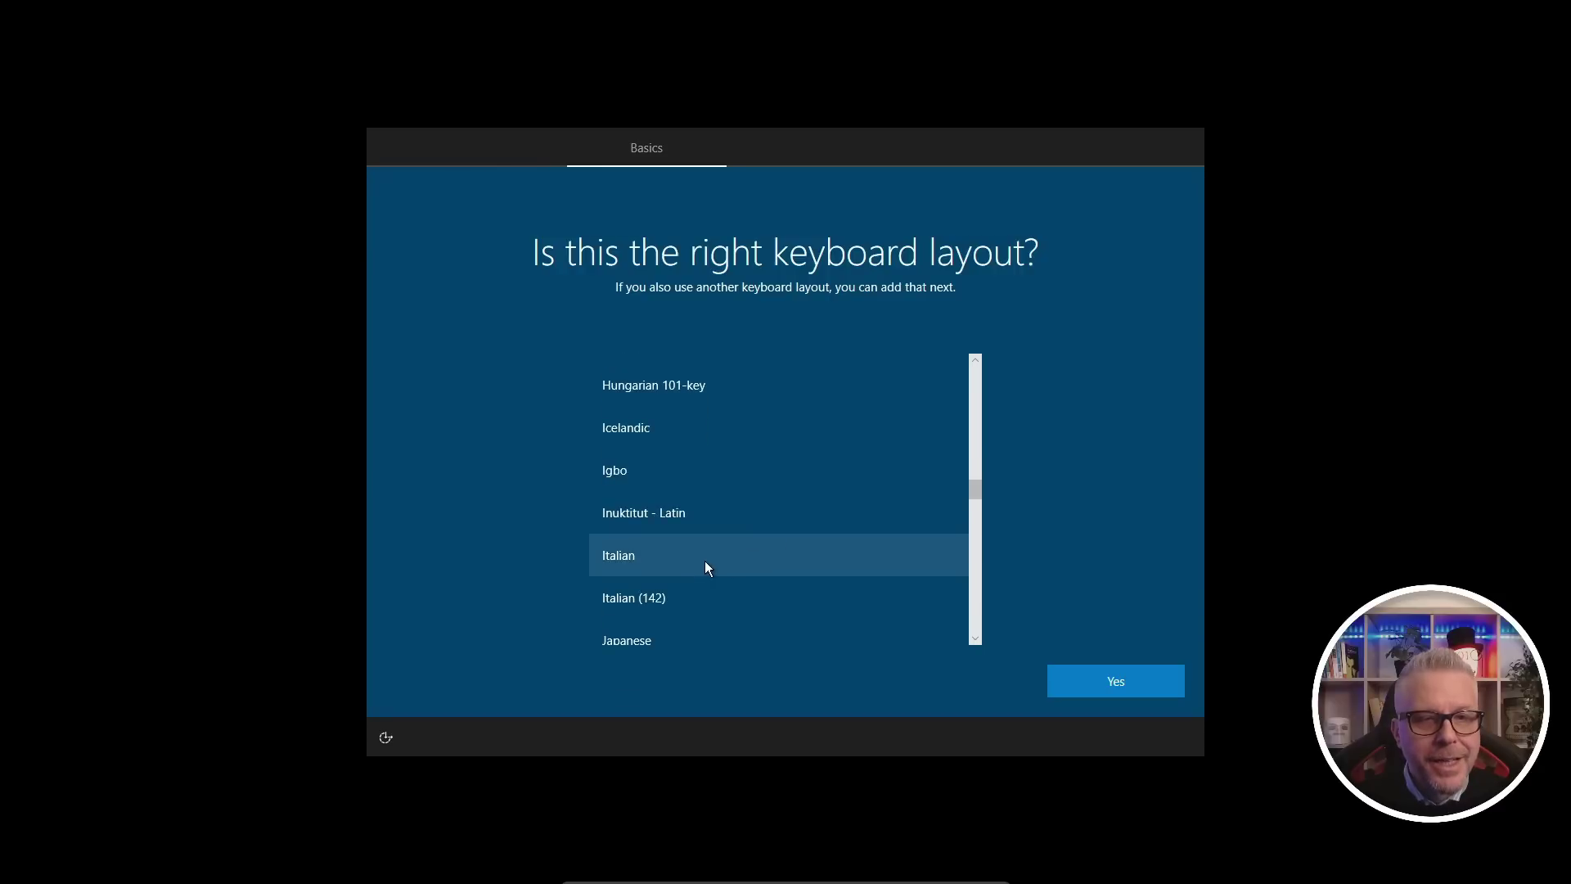
pyautogui.click(622, 558)
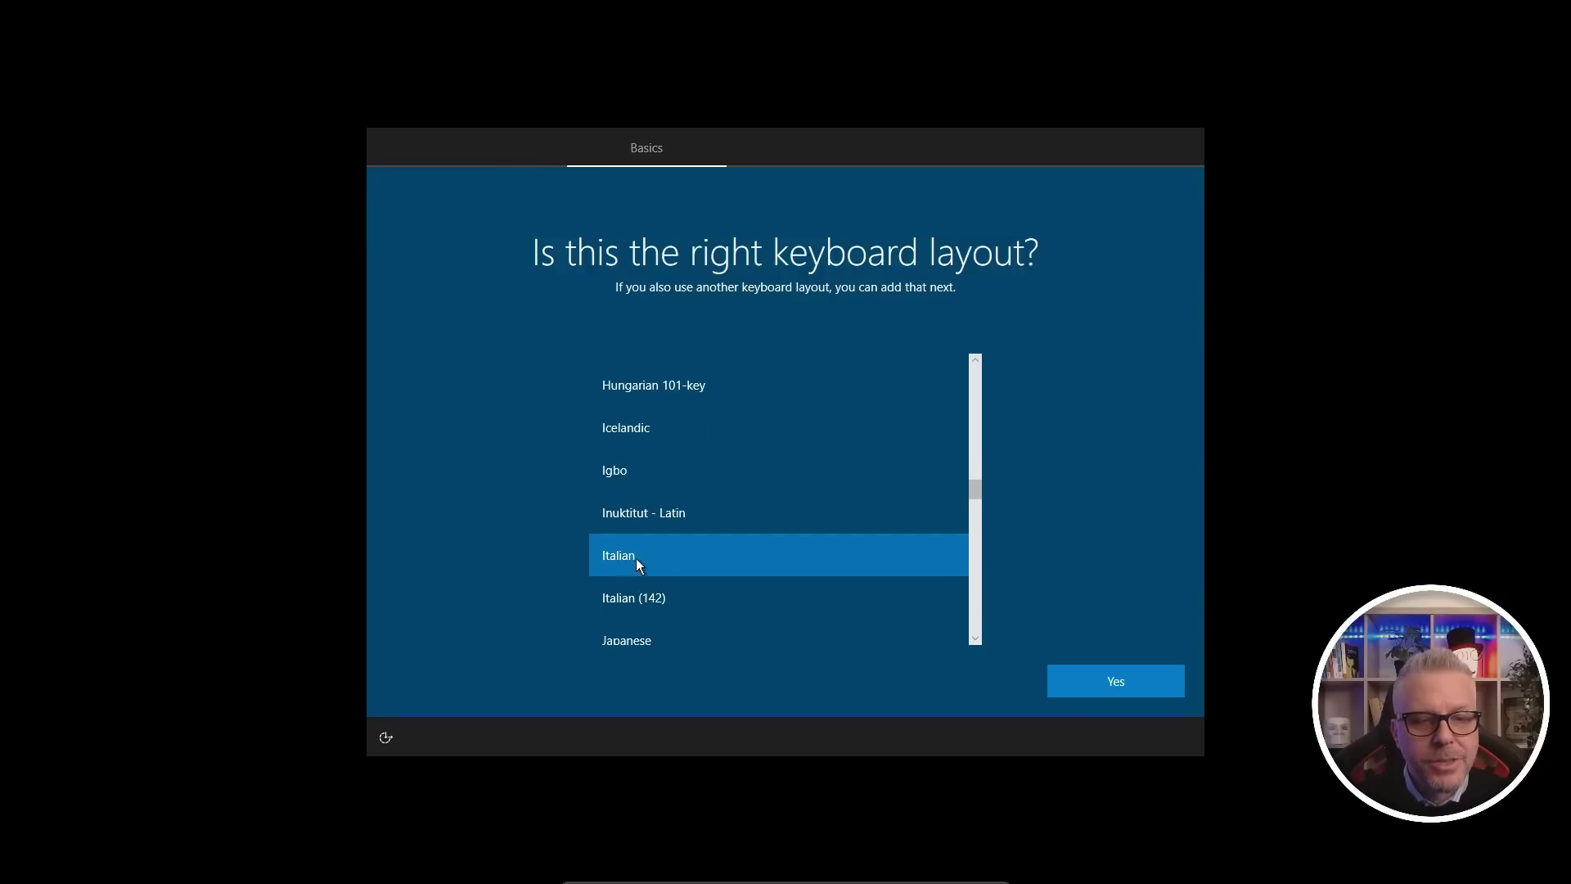
pyautogui.click(1127, 686)
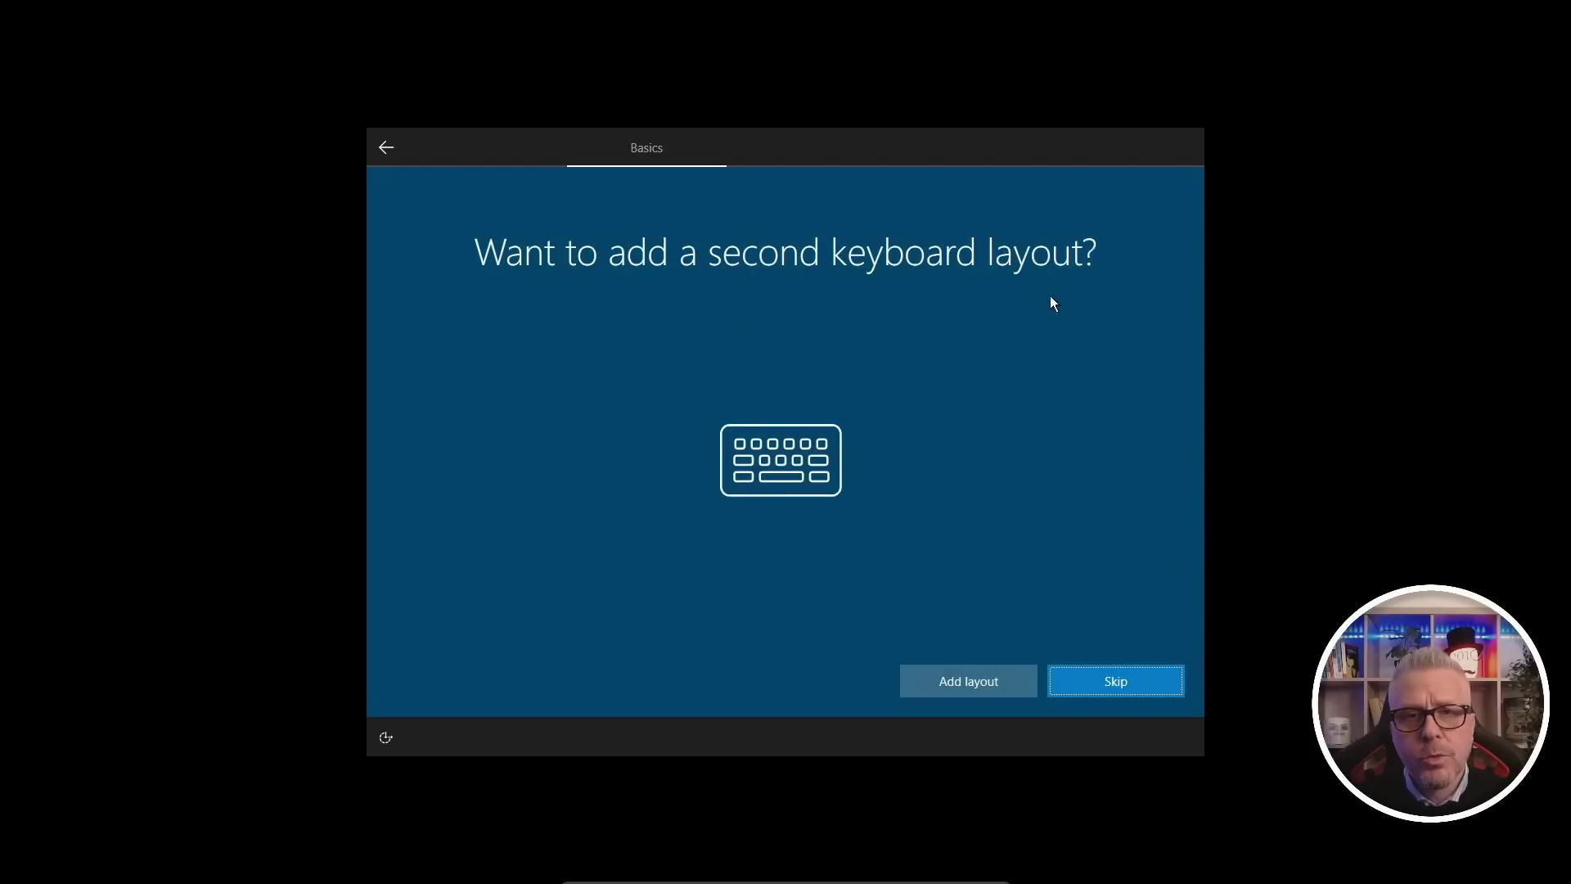
pyautogui.click(1116, 684)
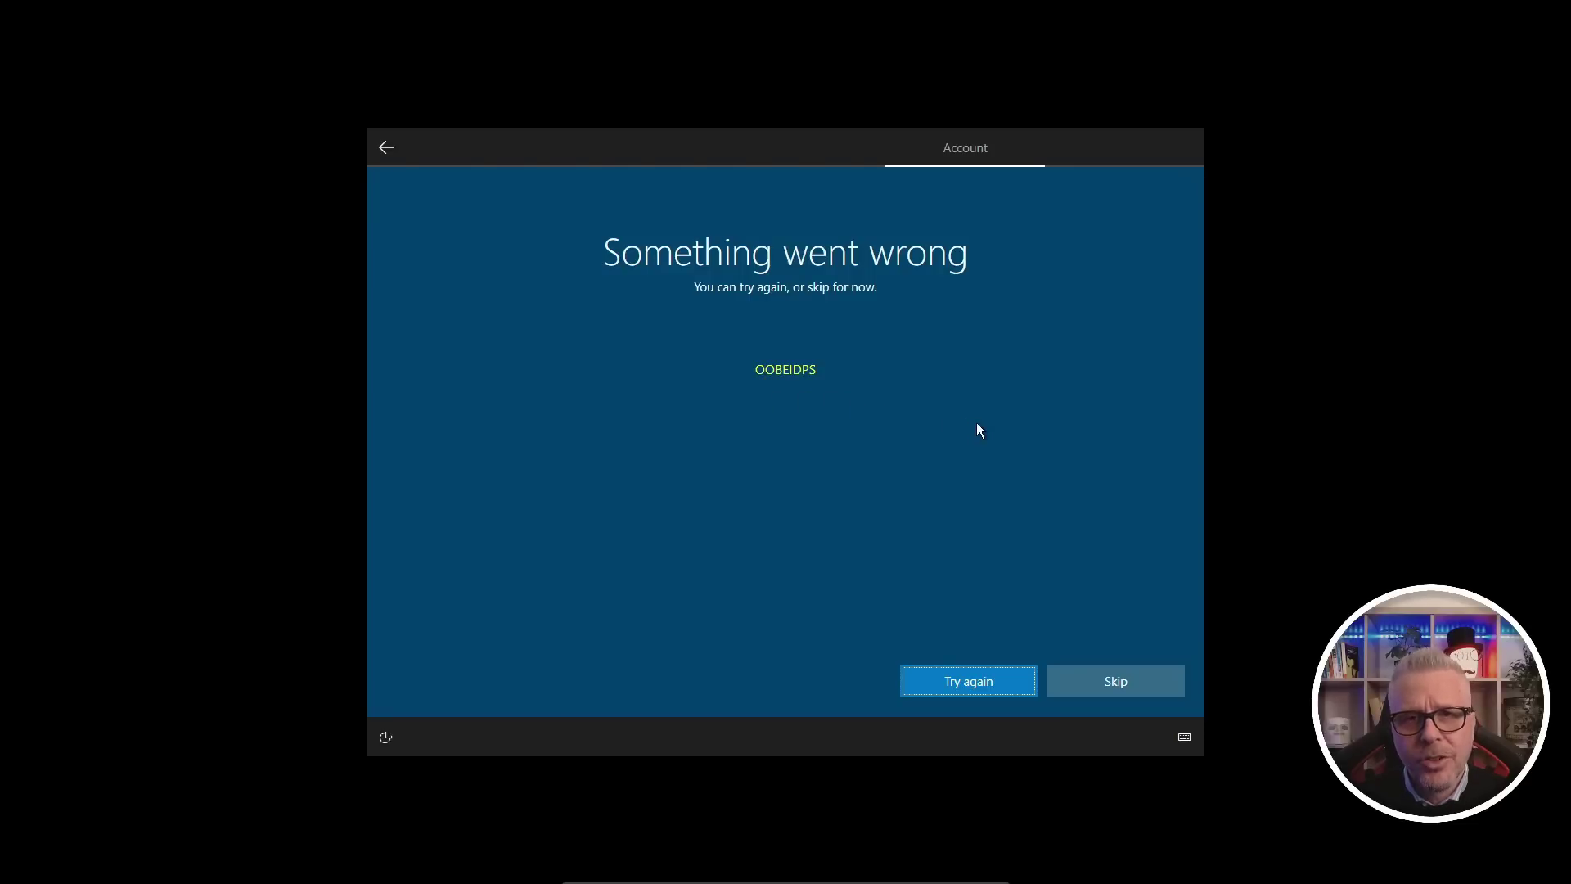
# - Skip the failed account step and create a local account with the user's name and a blank password
pyautogui.click(1117, 682)
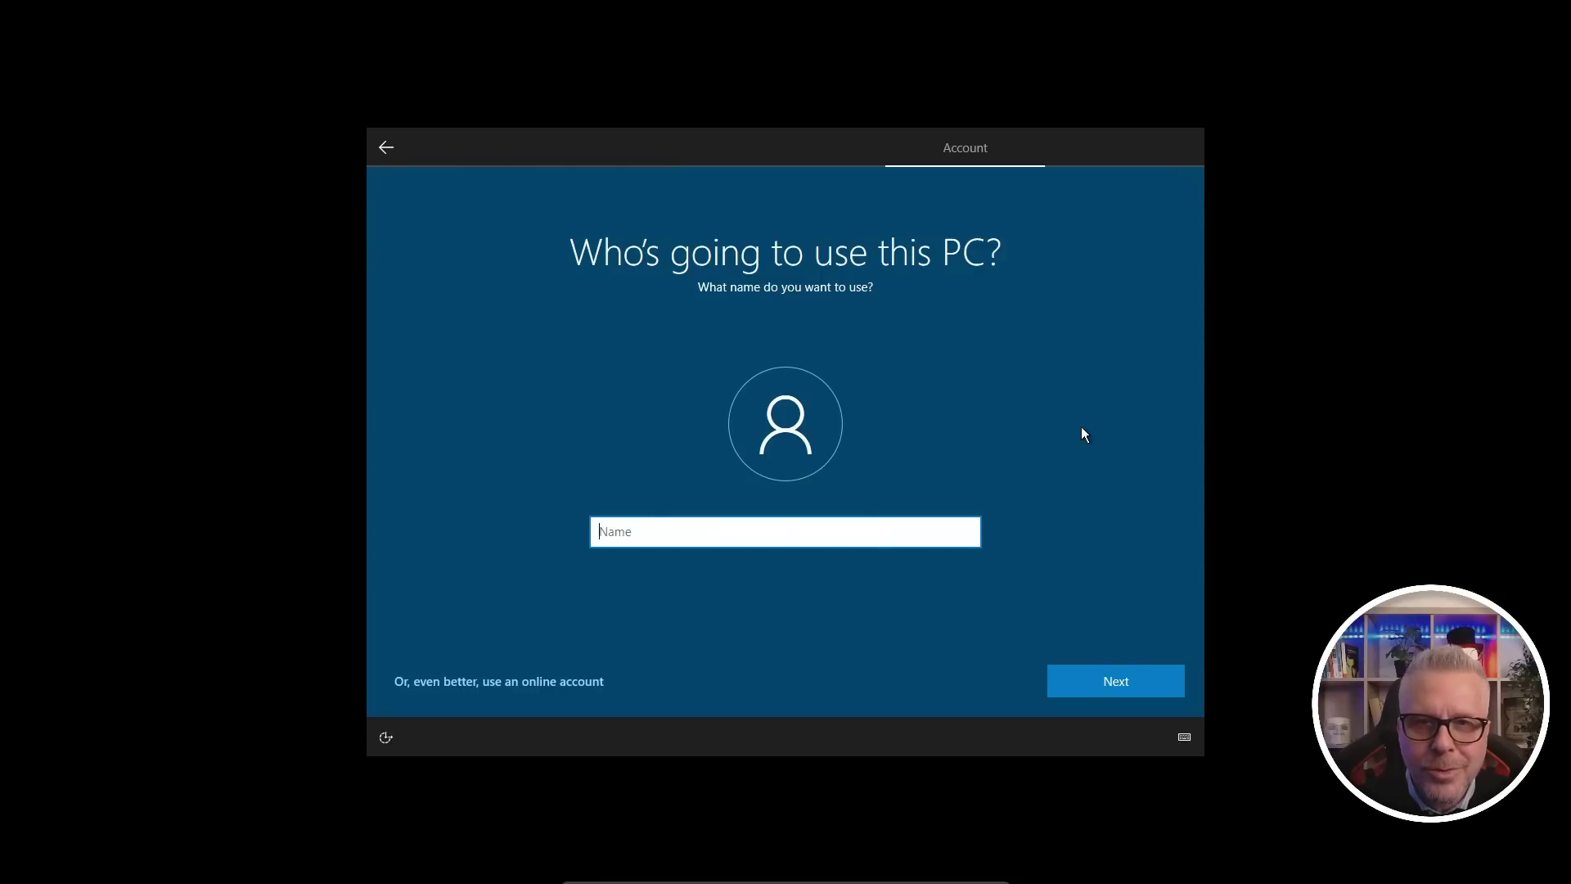
pyautogui.write('Vito')
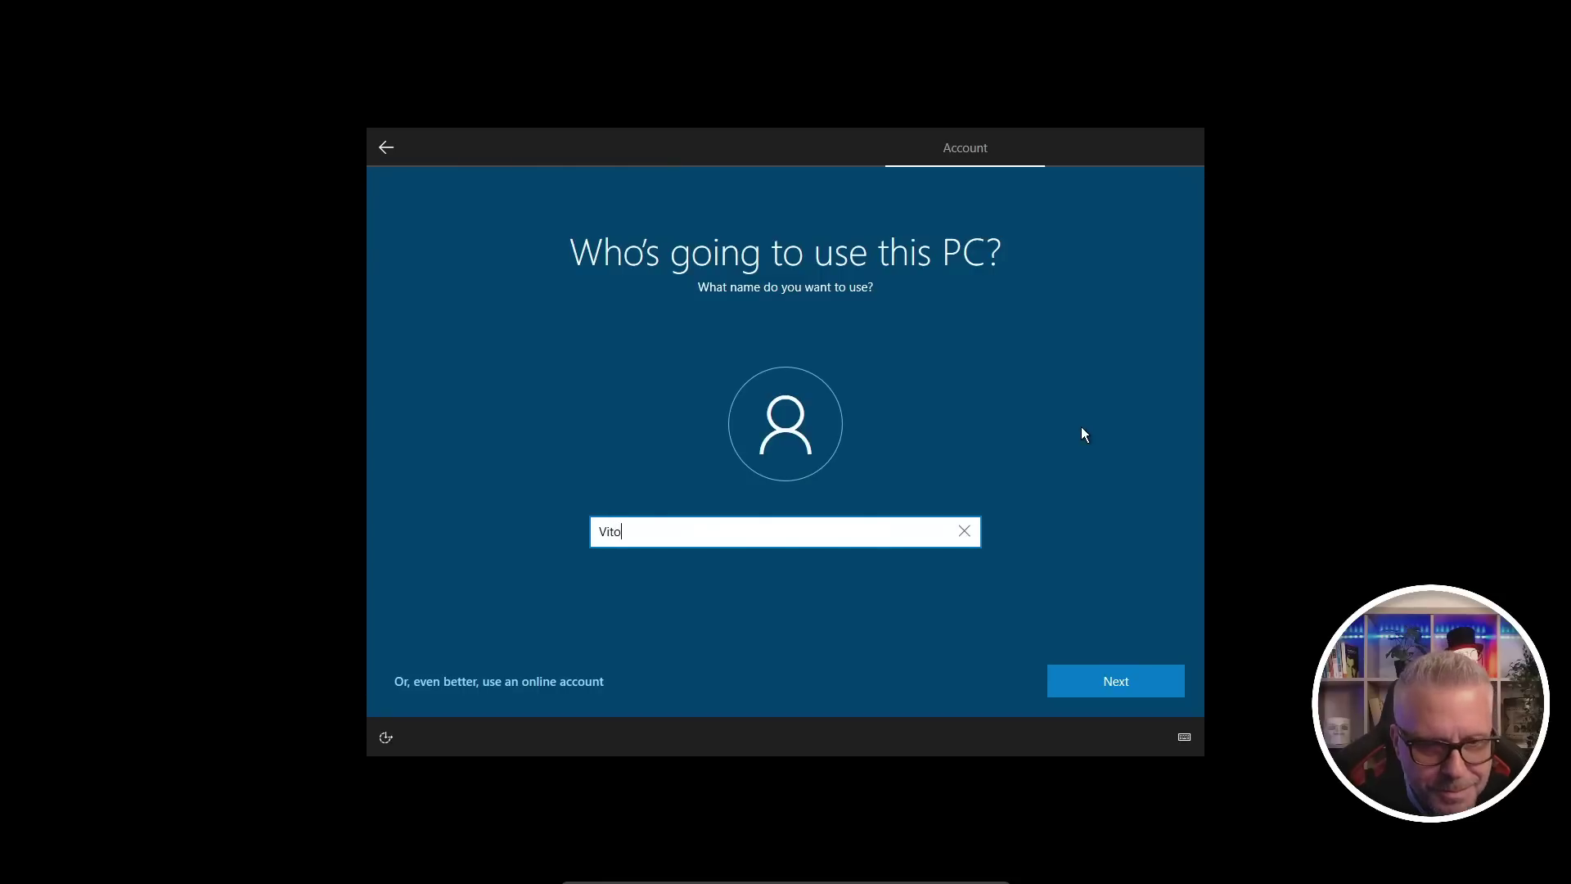
pyautogui.click(1132, 670)
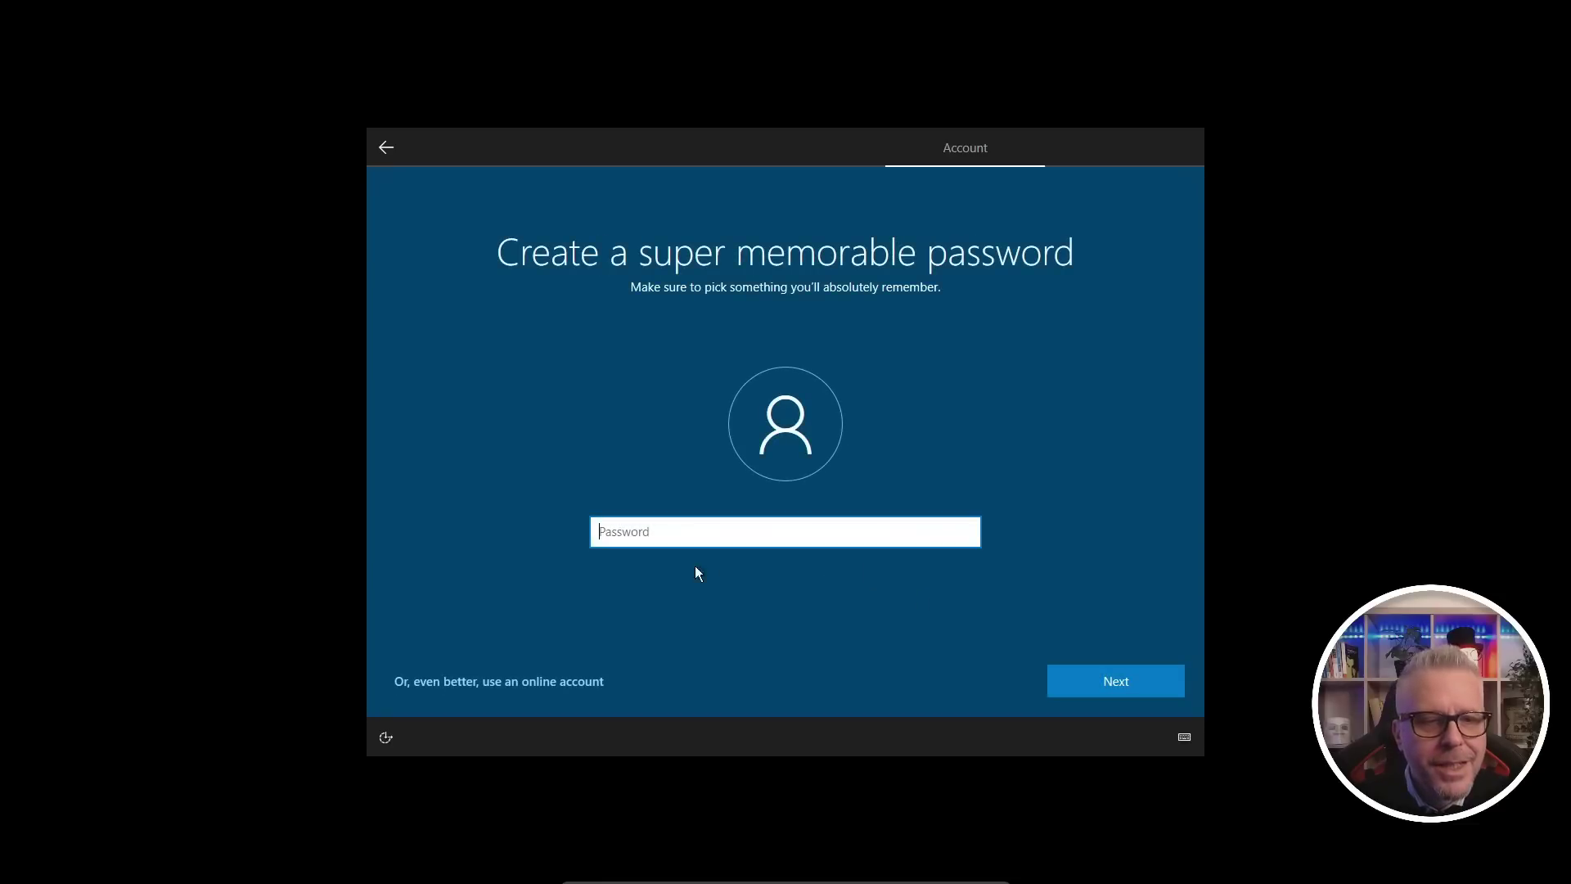
pyautogui.click(1128, 682)
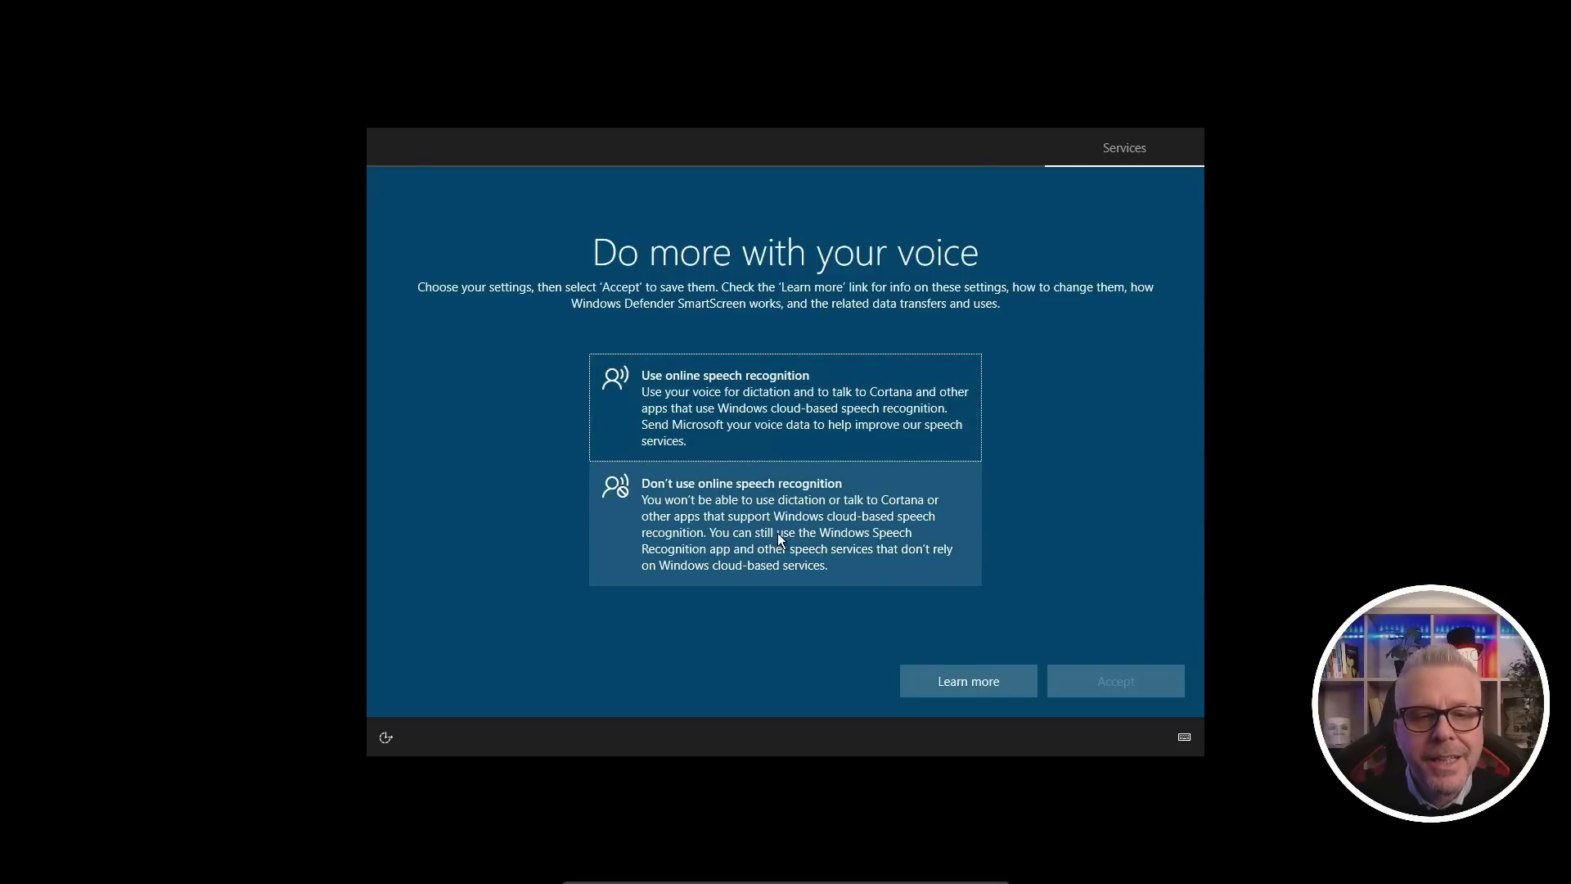
# - Decline online speech recognition and accept the remaining service settings to reach the desktop
pyautogui.click(759, 514)
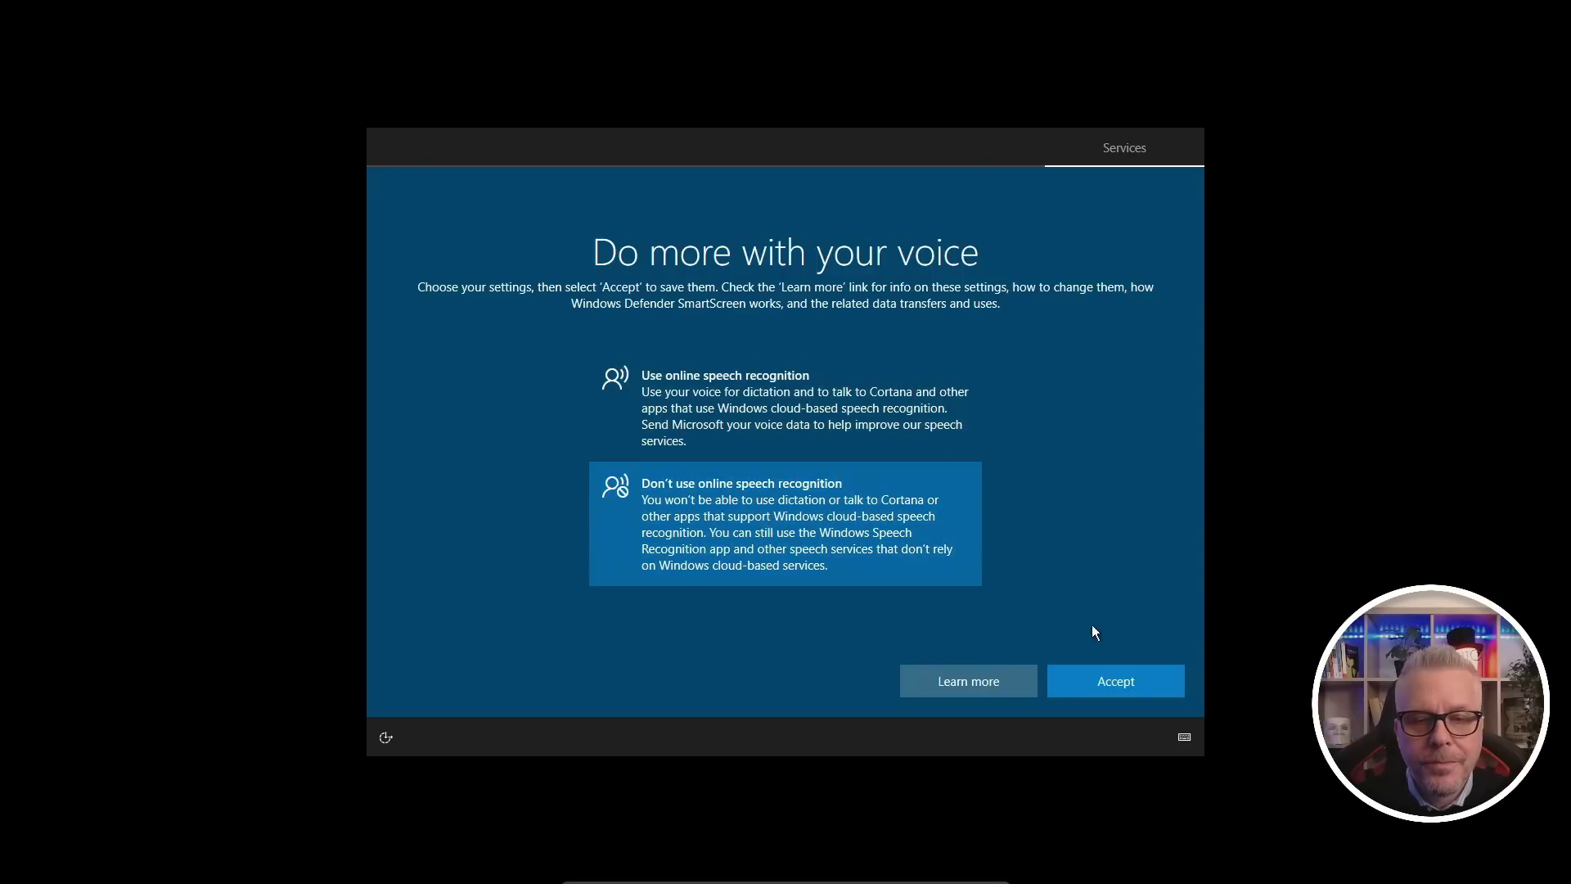
pyautogui.click(1088, 678)
pyautogui.click(1084, 675)
pyautogui.click(1133, 687)
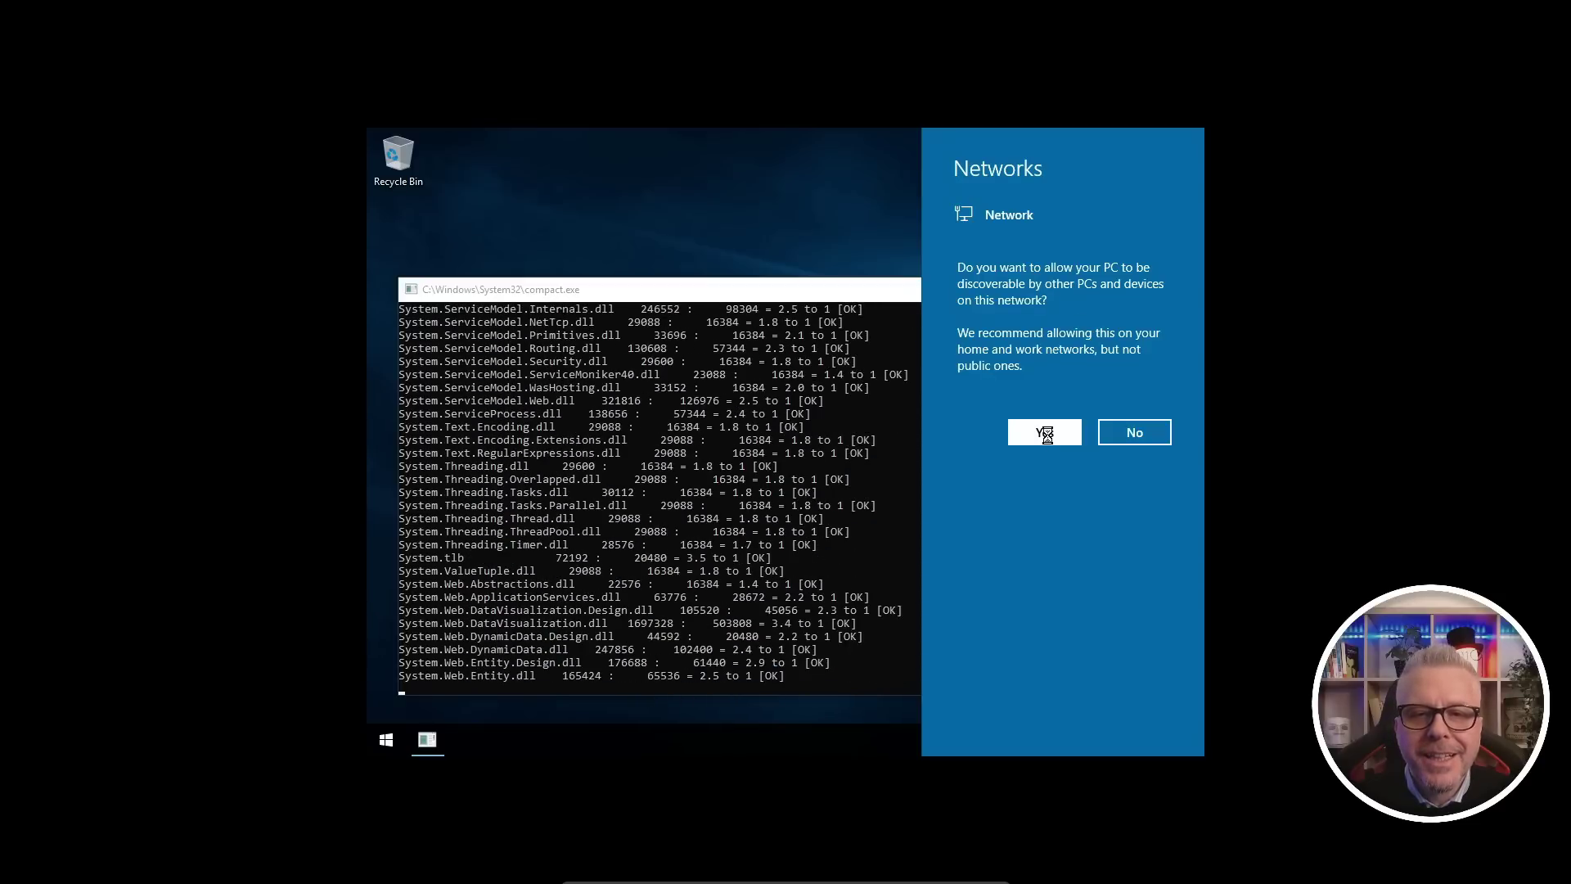
pyautogui.click(848, 239)
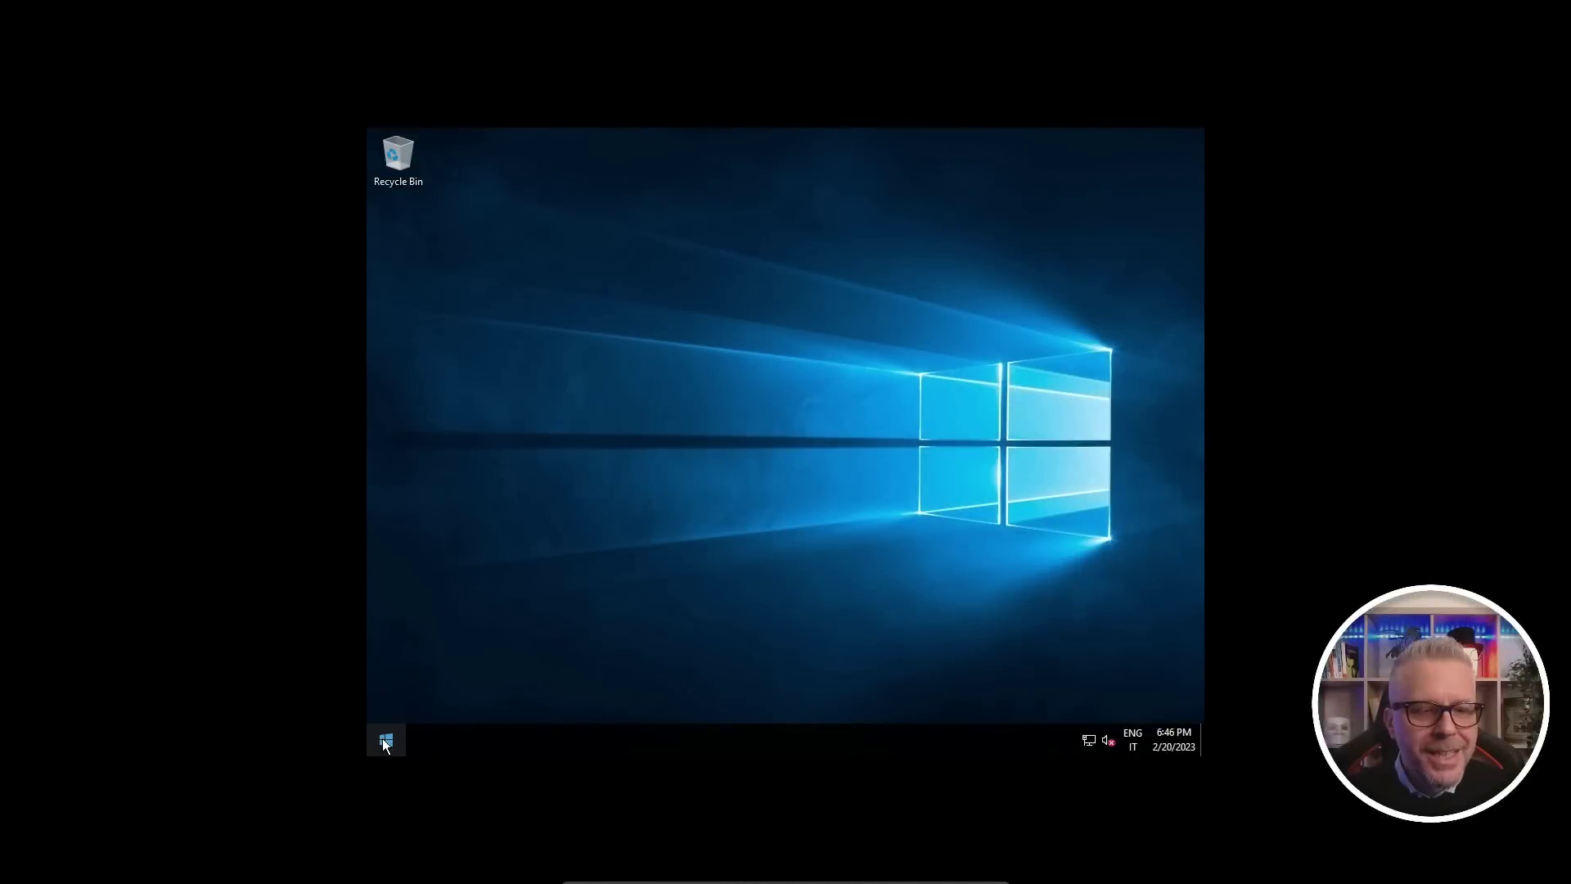
# - Run ChromeSetup from the TINY10 X64 (E:) drive in File Explorer to install Chrome, and close the open windows
pyautogui.click(385, 742)
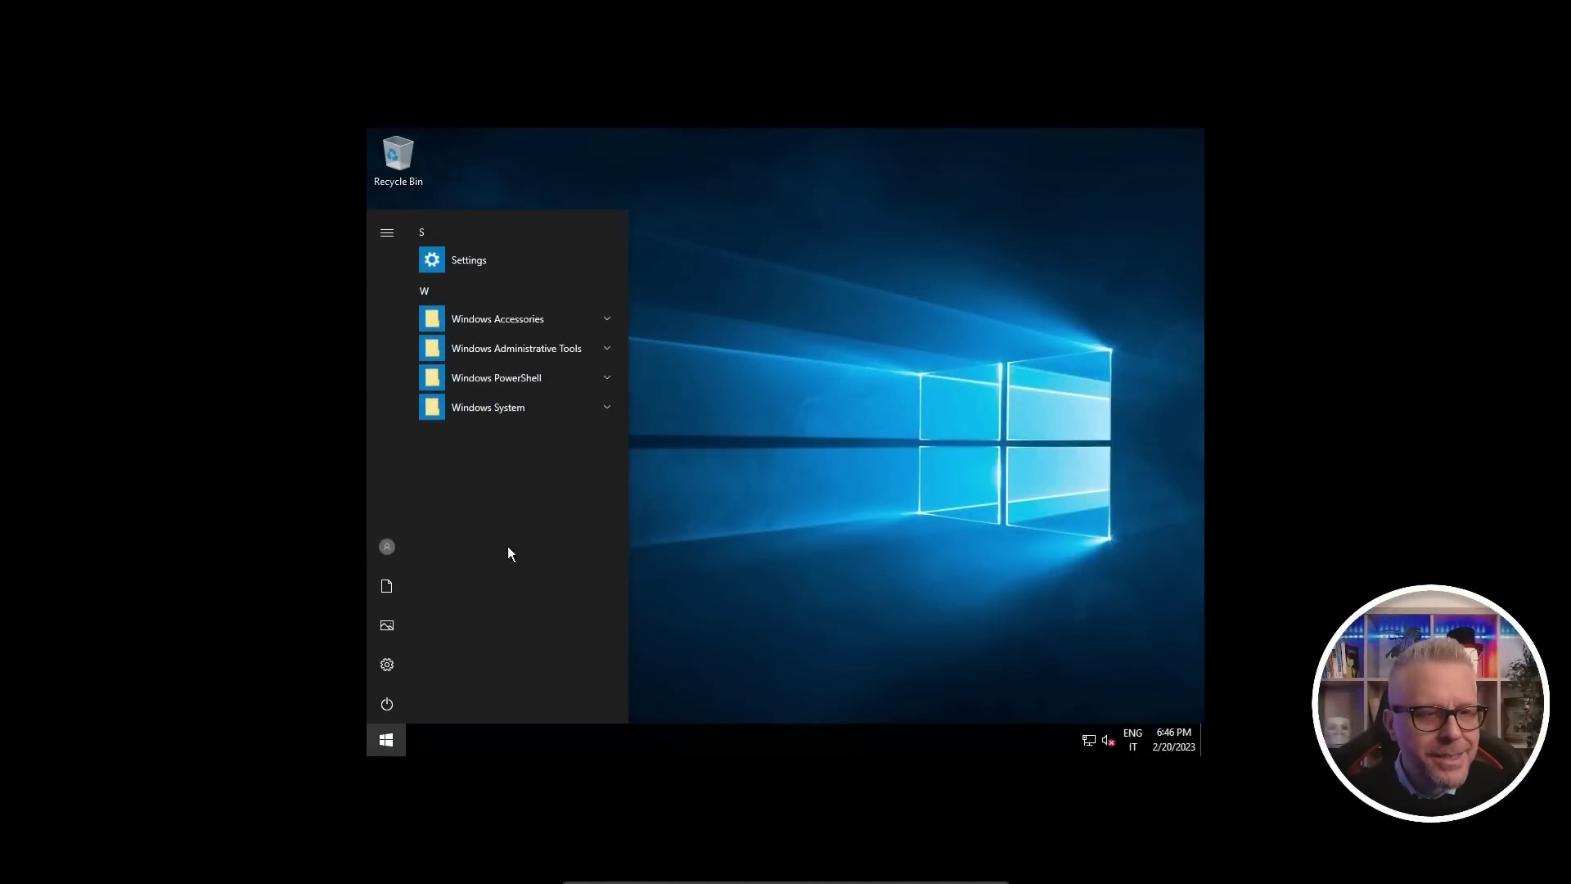
pyautogui.click(514, 410)
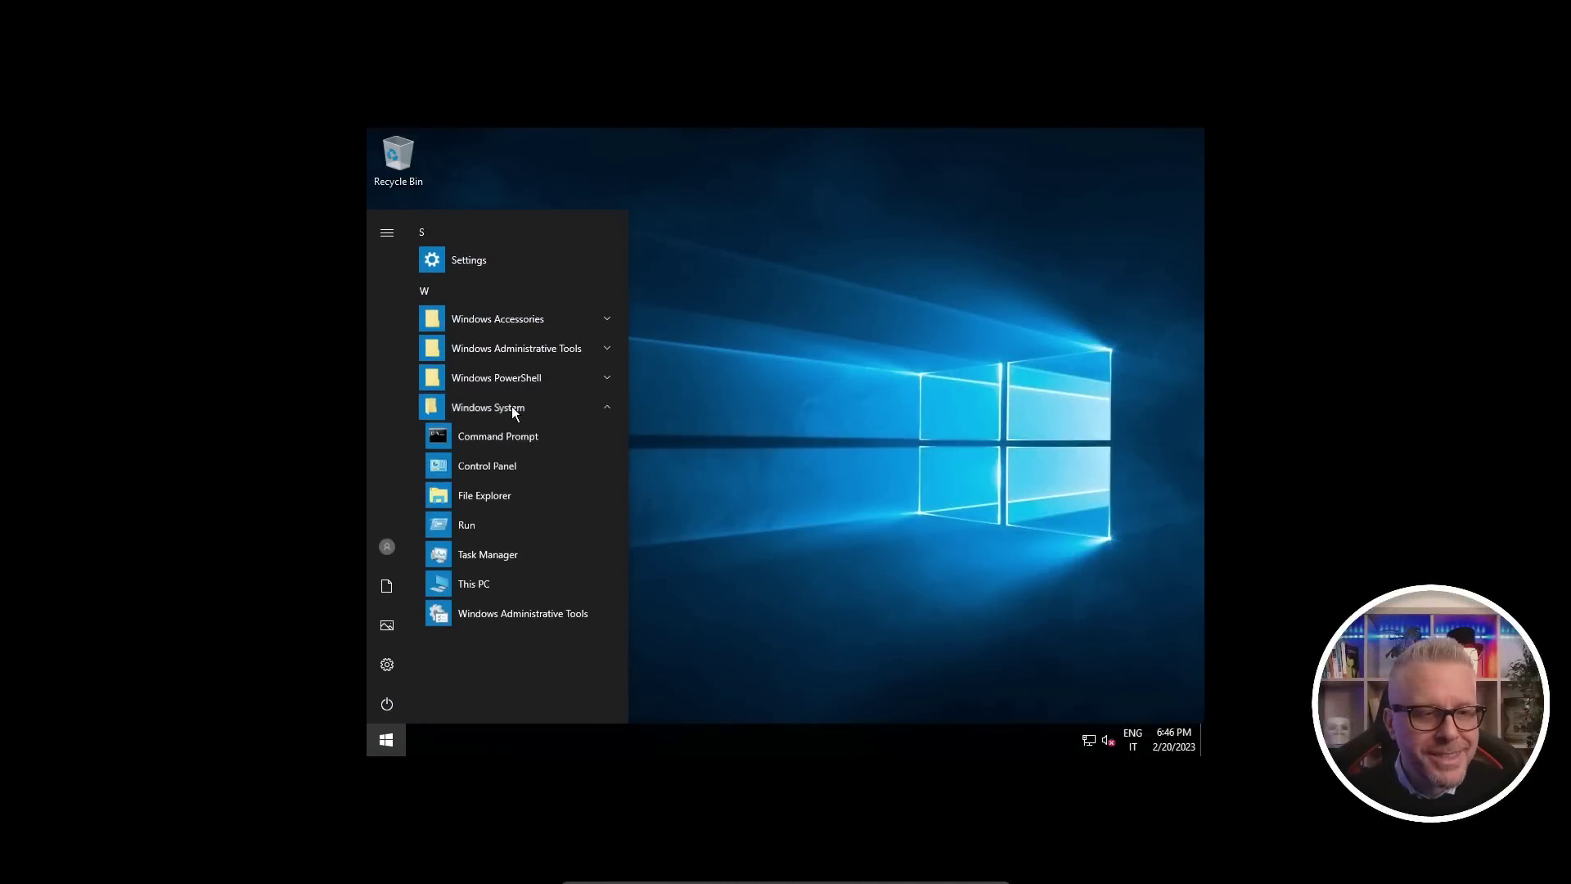
pyautogui.click(490, 497)
pyautogui.click(532, 414)
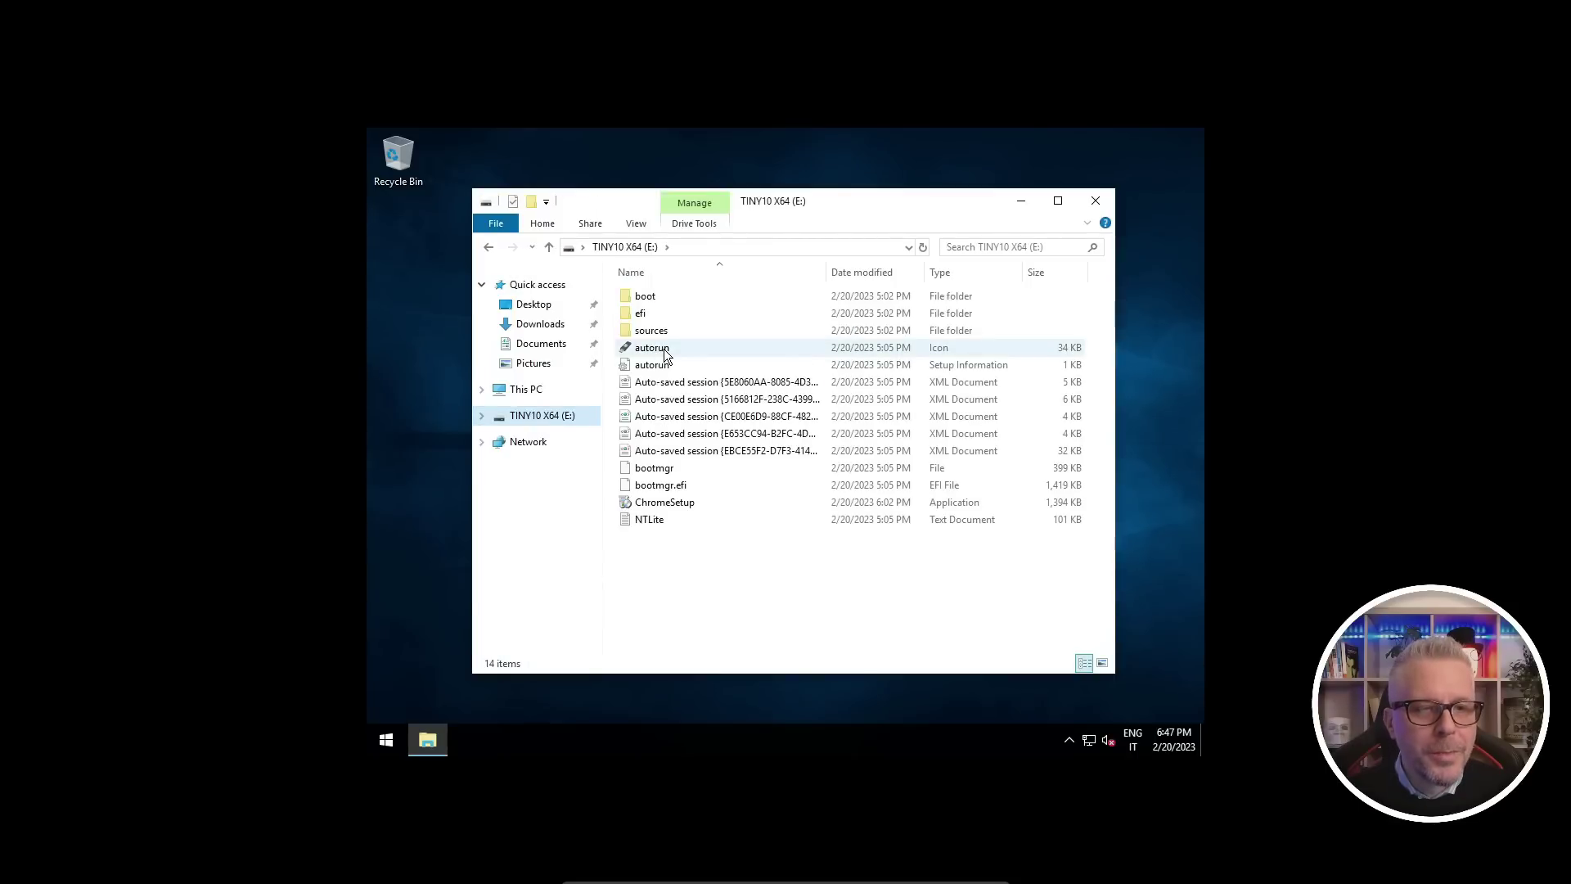
pyautogui.doubleClick(665, 502)
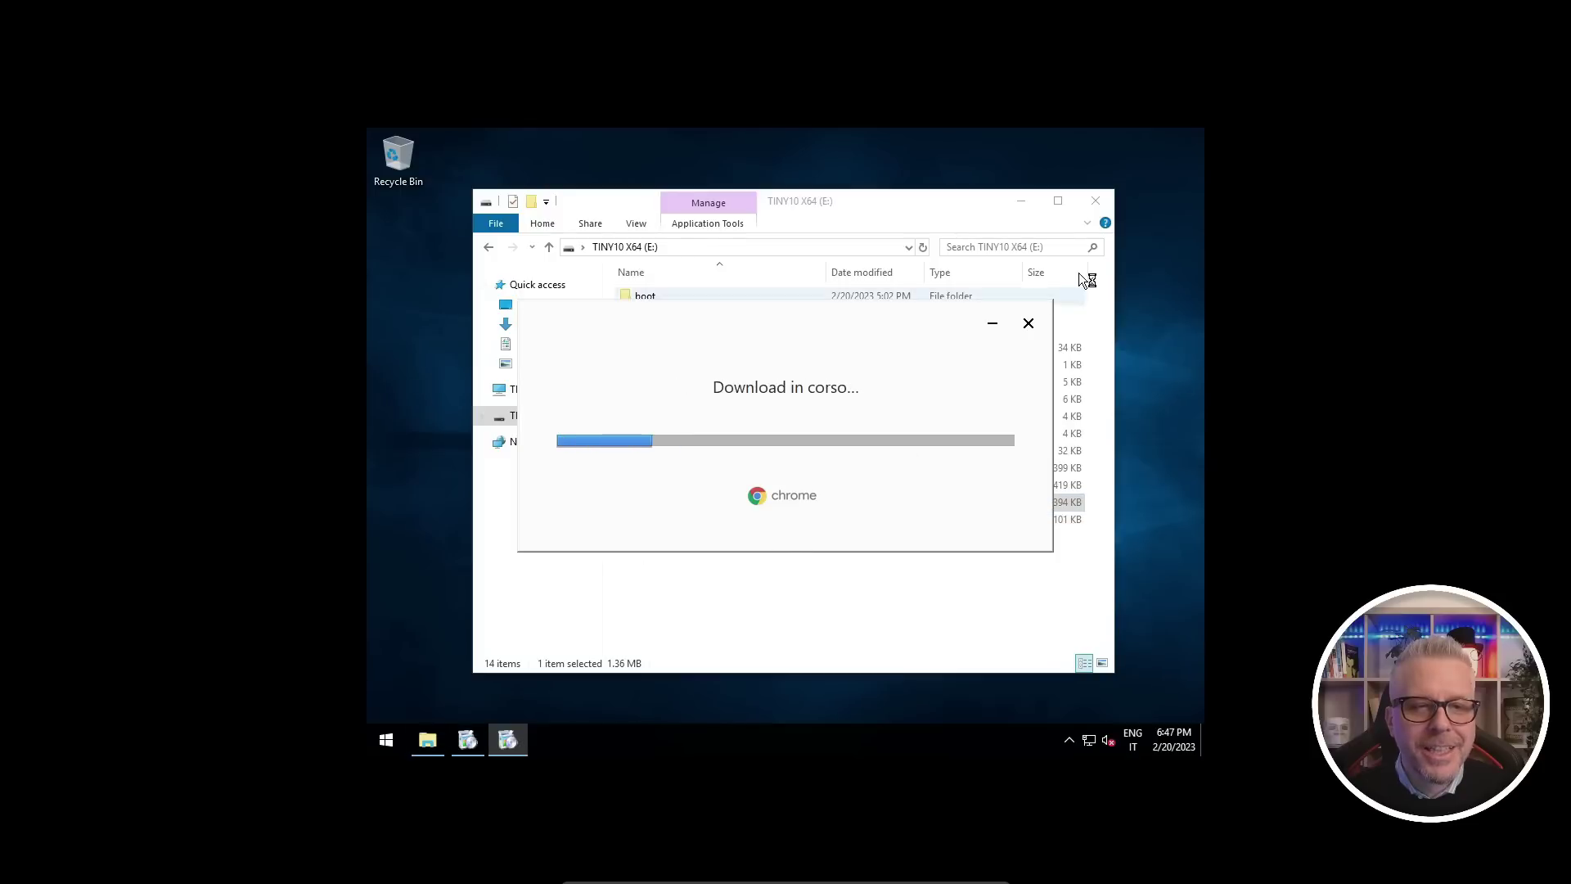
pyautogui.click(1102, 206)
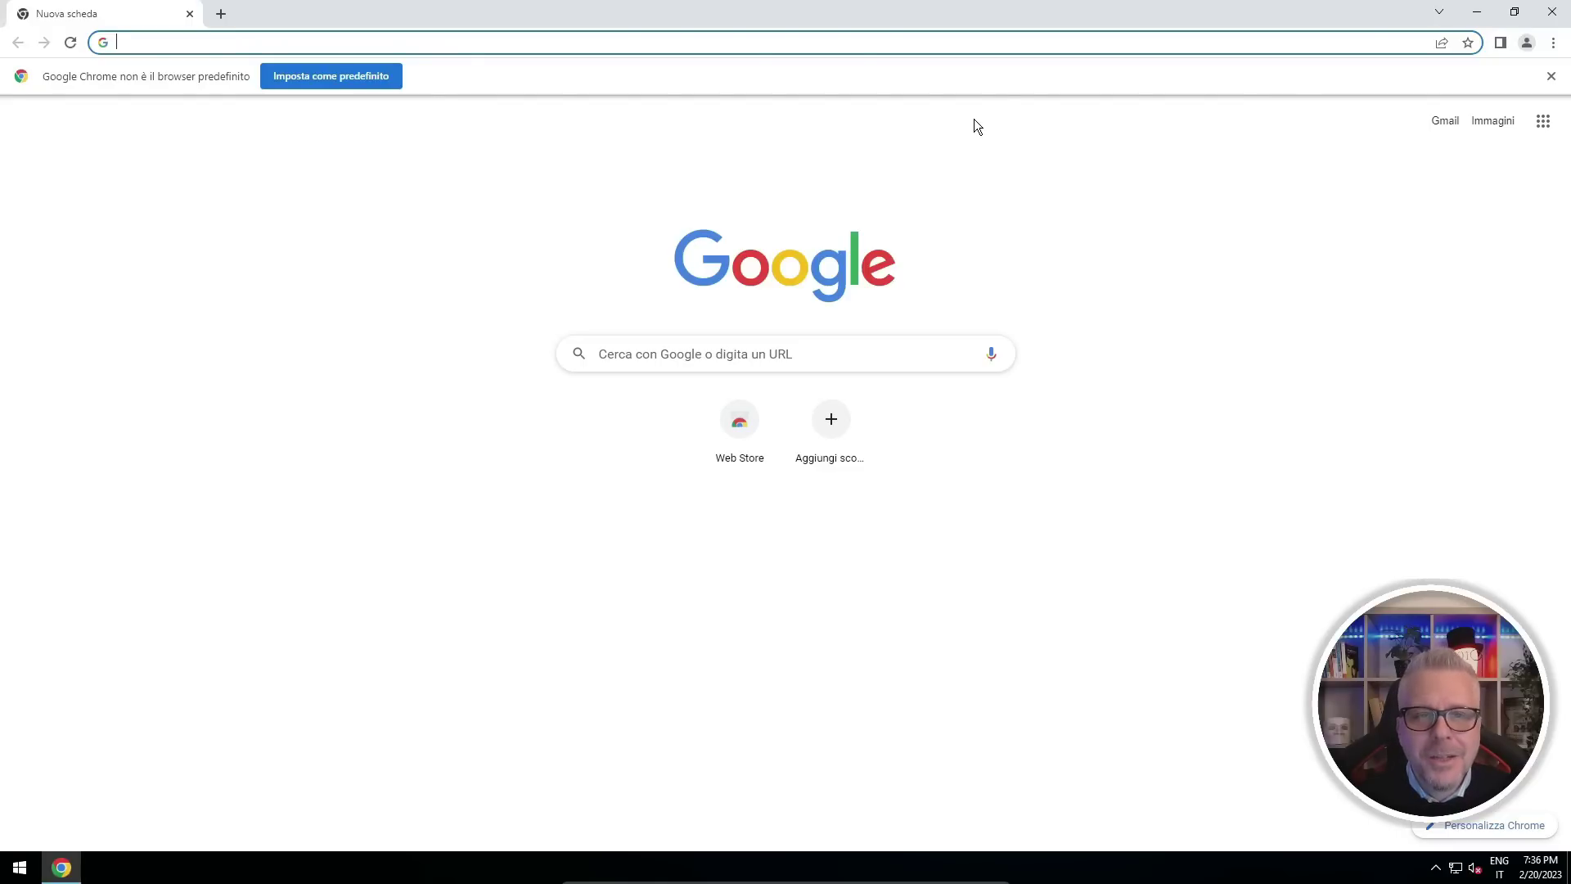
pyautogui.click(1551, 13)
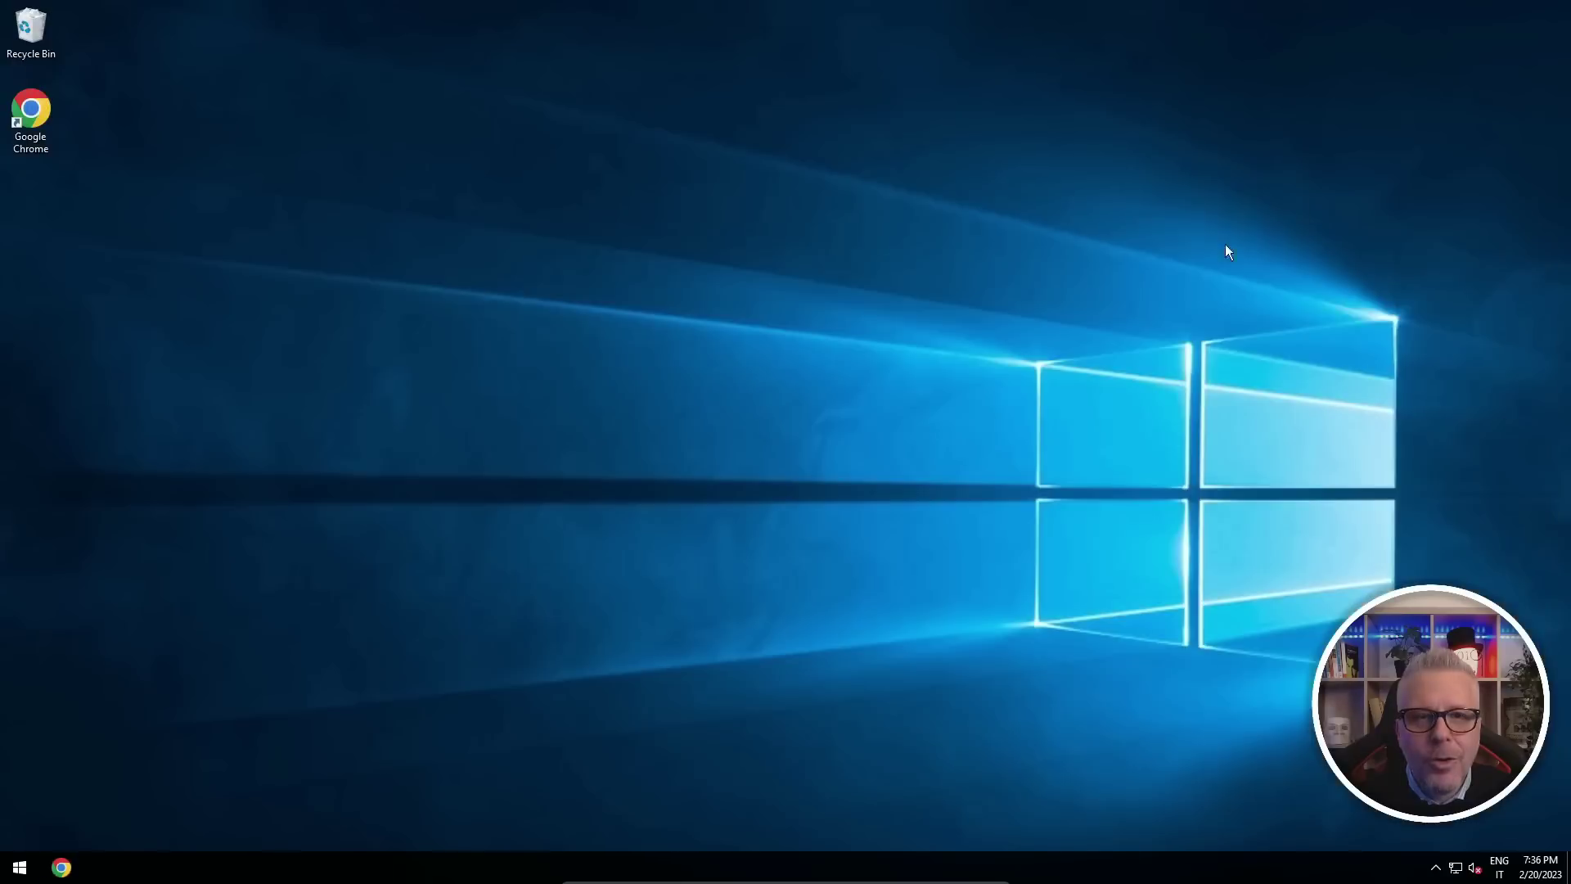